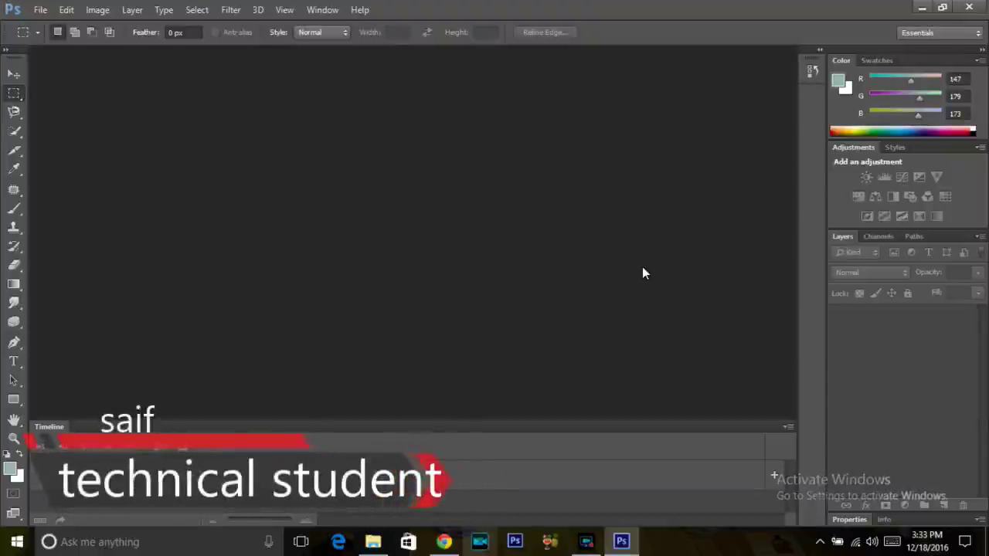
Look at the File menu, then close it without choosing a command
left_click(589, 533)
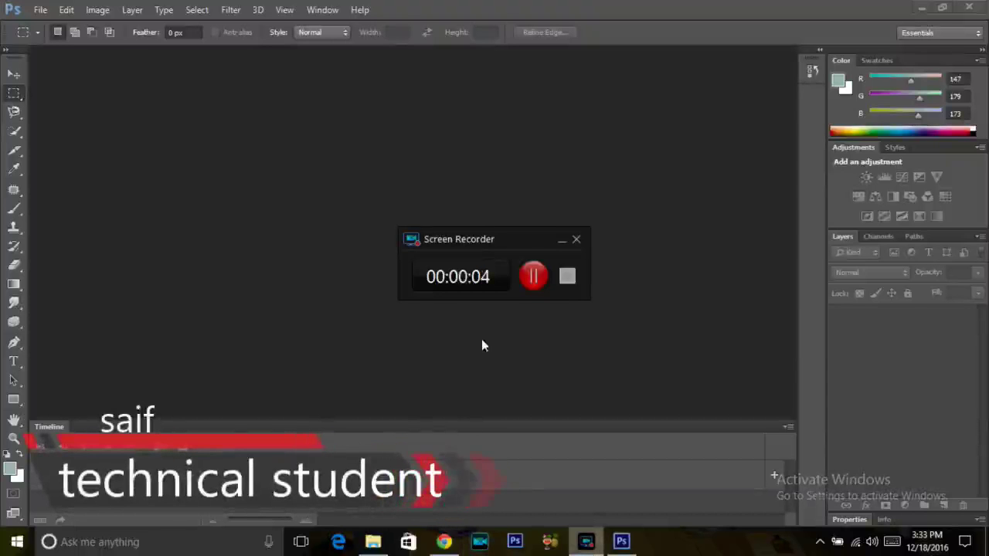
left_click(561, 143)
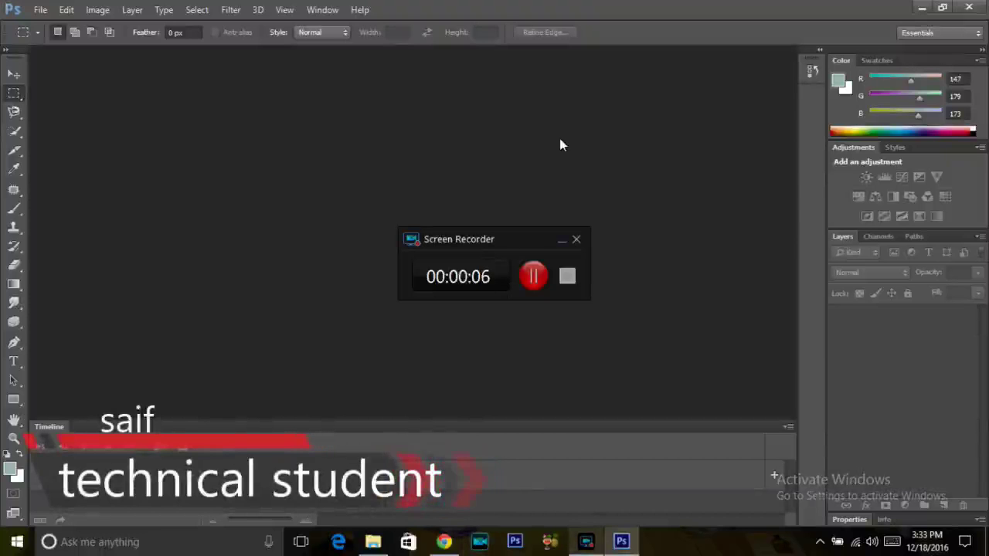
left_click(561, 239)
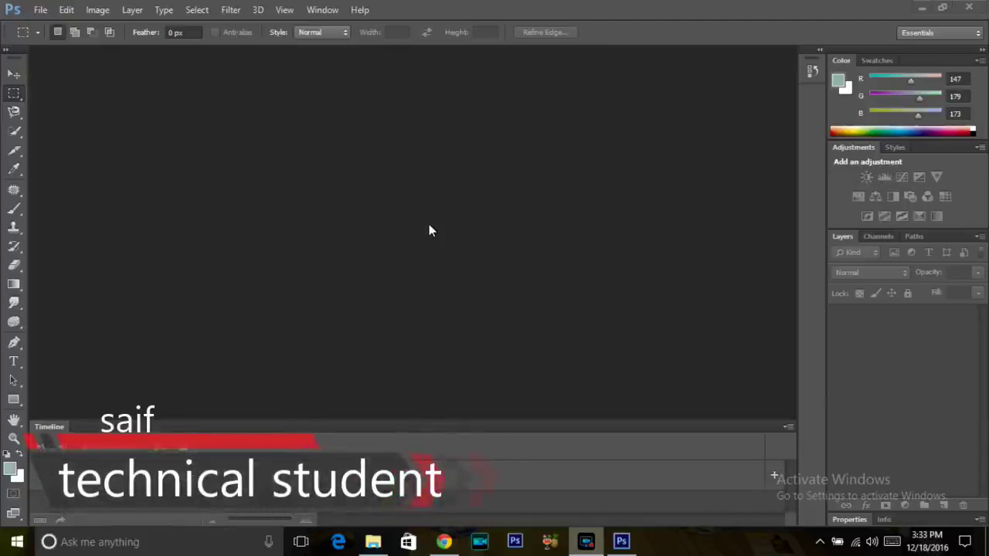
left_click(35, 9)
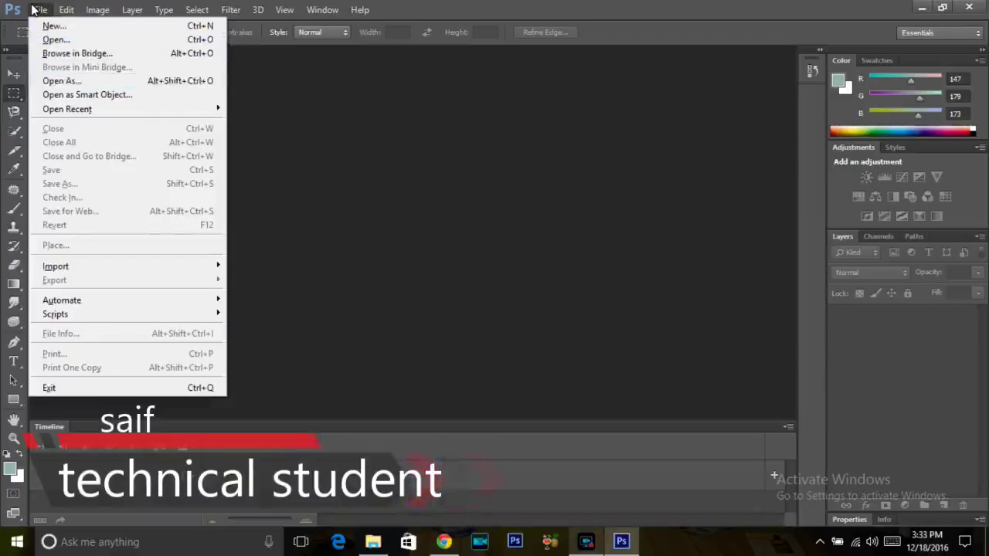
left_click(35, 9)
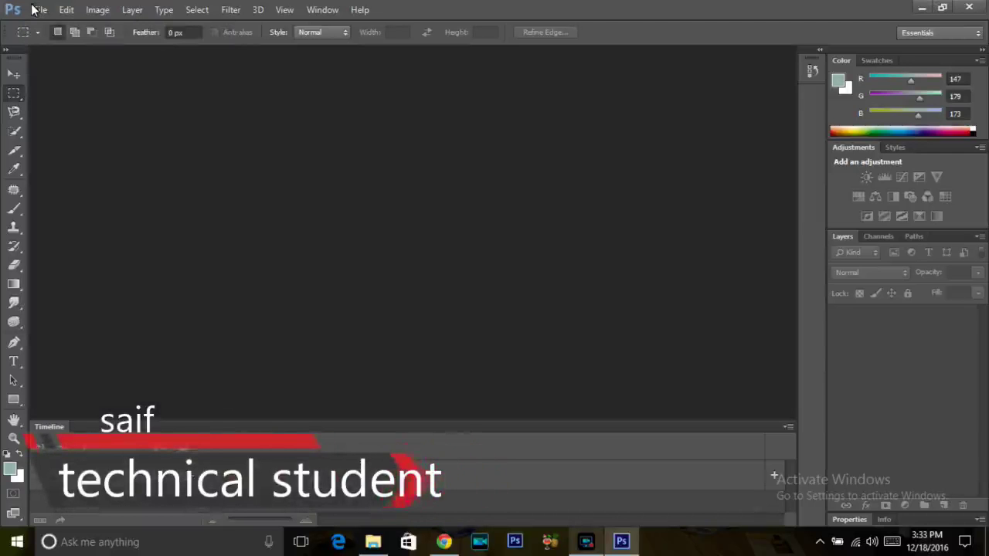
Open the image 9.png from the Open dialog
key("ctrl+o")
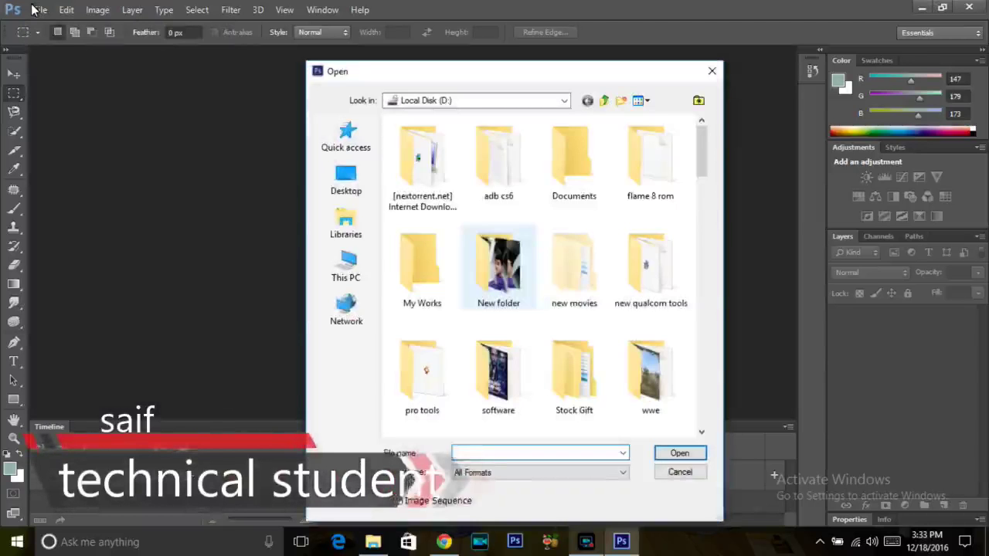
scroll(540, 274, "down", 5)
scroll(540, 274, "up", 1)
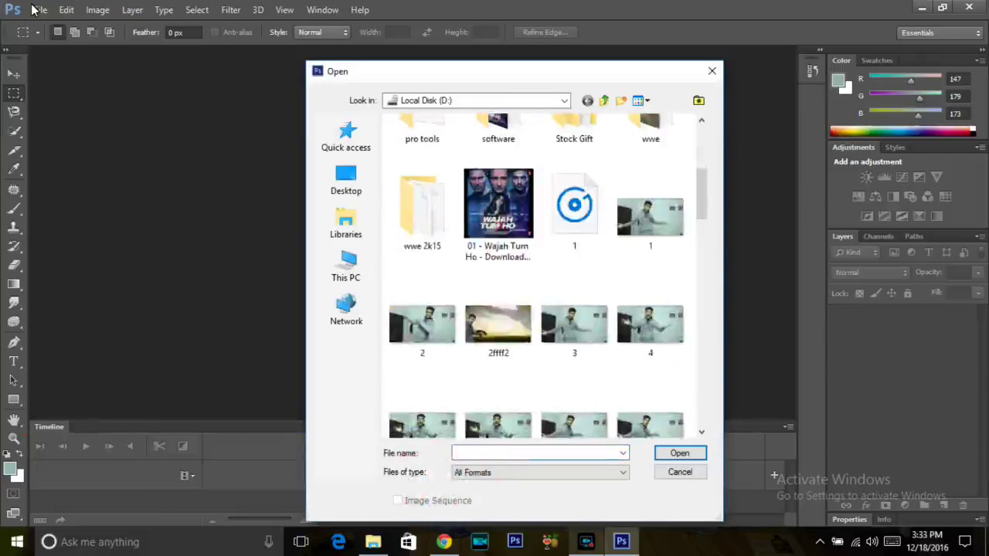
scroll(541, 274, "down", 3)
scroll(569, 254, "down", 2)
scroll(569, 255, "down", 5)
scroll(570, 254, "up", 4)
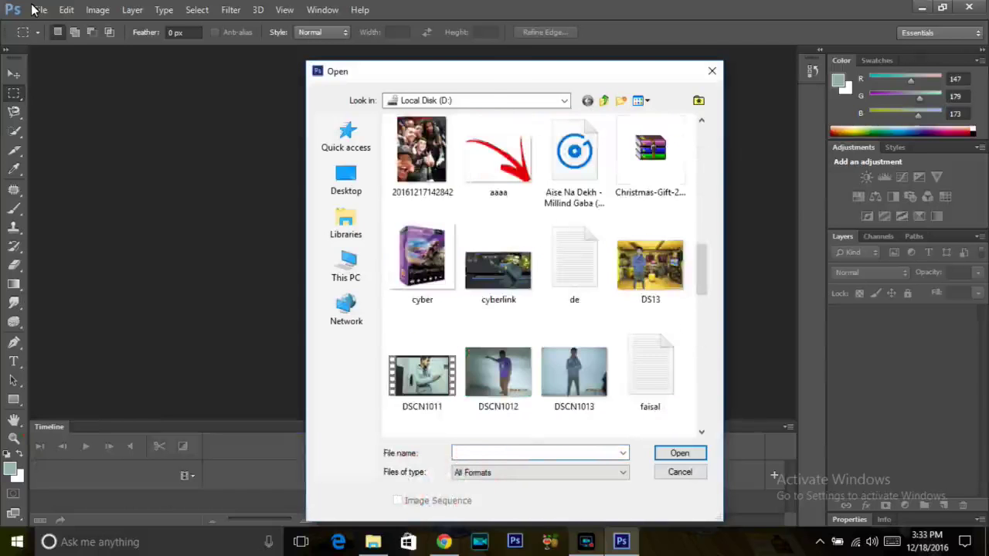
scroll(541, 274, "down", 3)
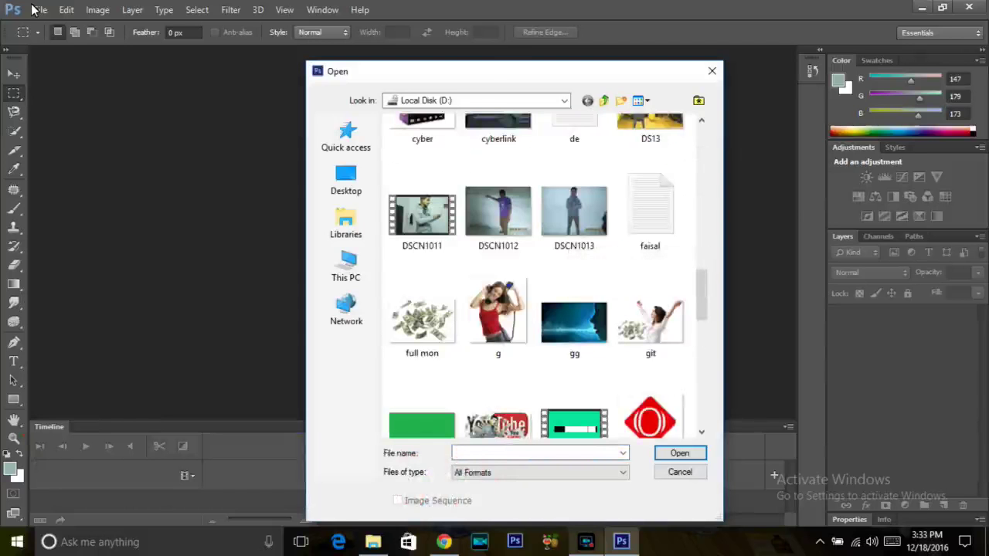
scroll(541, 274, "up", 3)
scroll(540, 274, "up", 5)
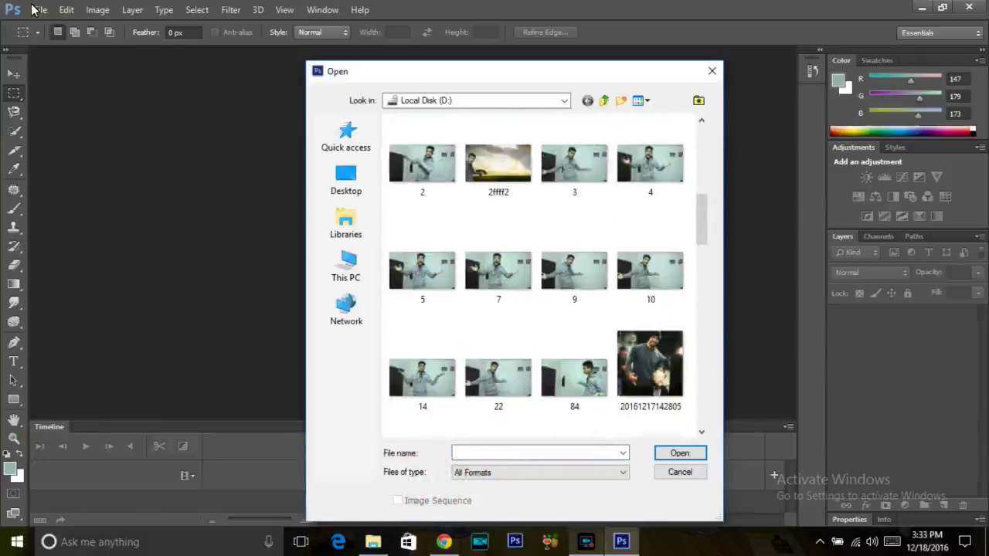
double_click(574, 272)
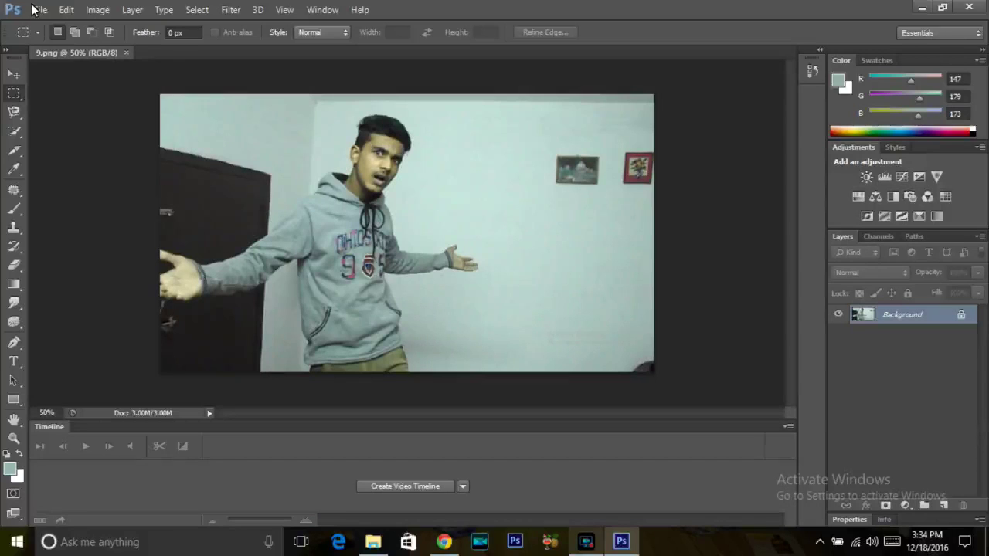
Choose the Quick Selection Tool
key("v")
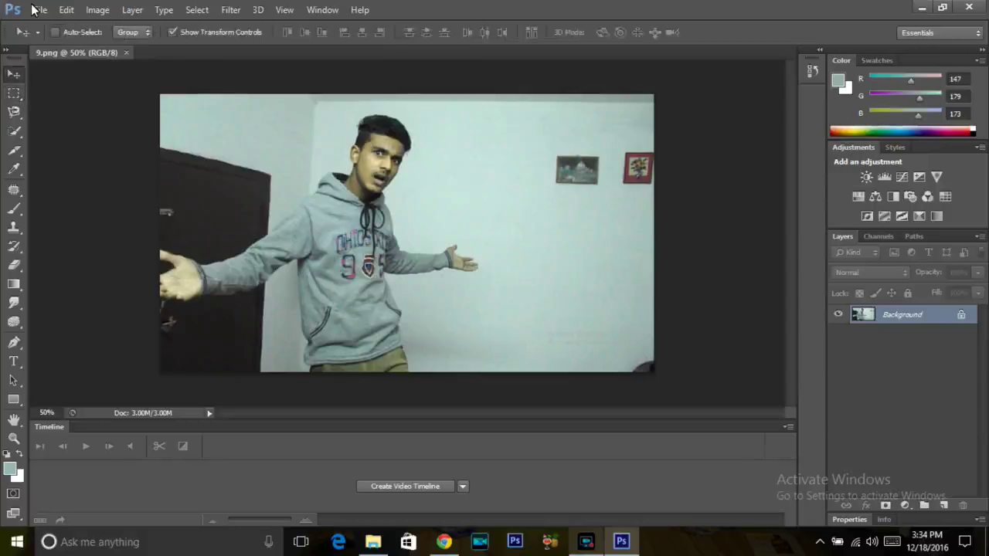
key("w")
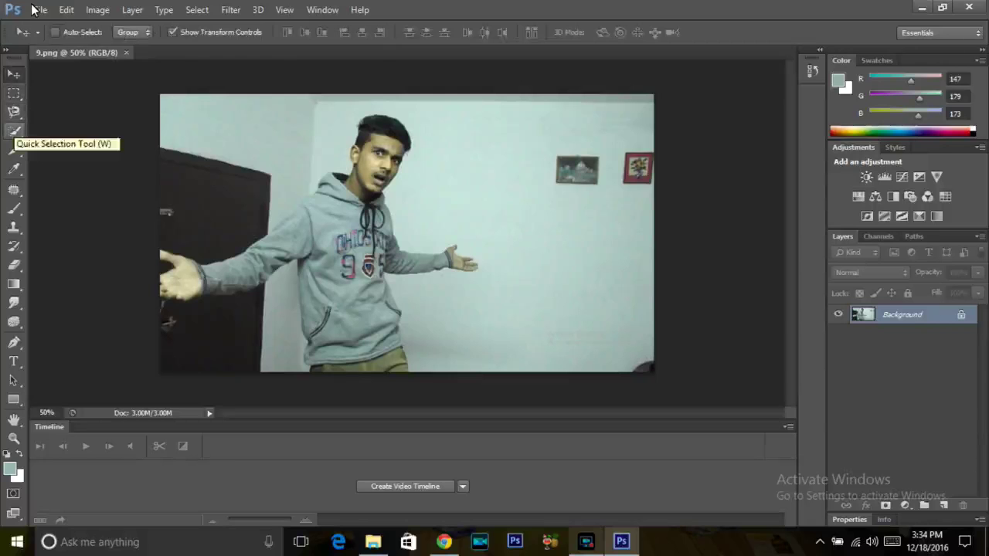
left_click(13, 131)
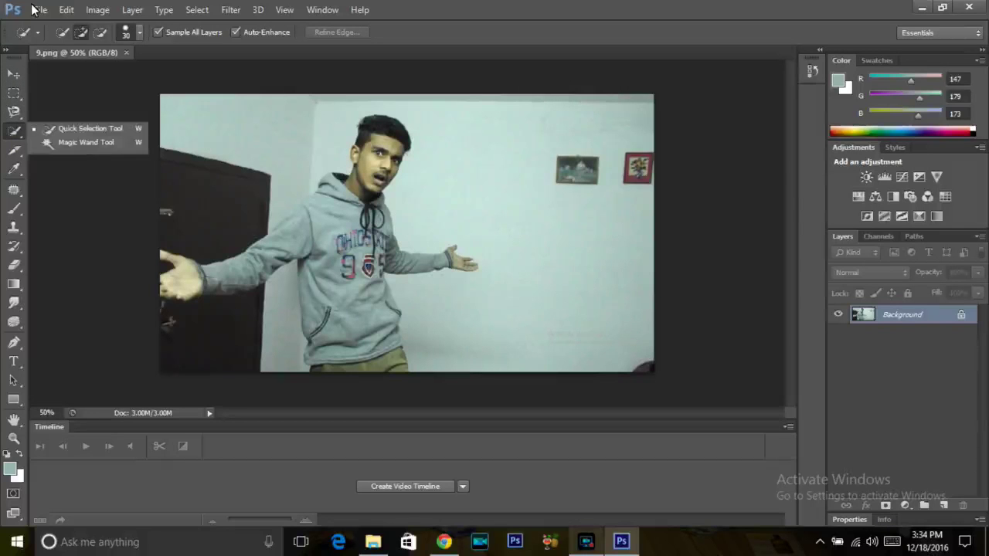
key("Escape")
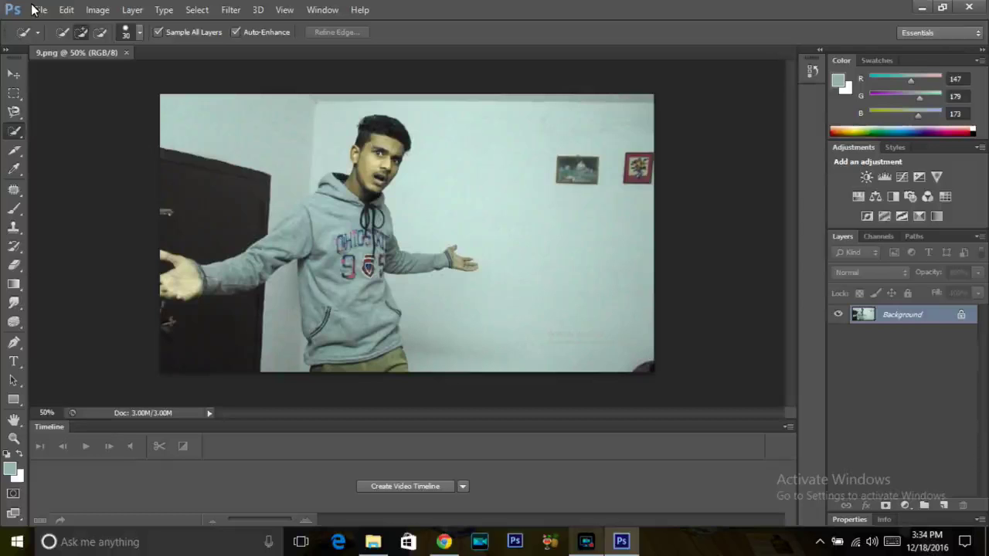
Brush a selection over the man's hair, hood, chest, both arms and lower body
left_click_drag(363, 122, 400, 136)
left_click_drag(386, 139, 340, 186)
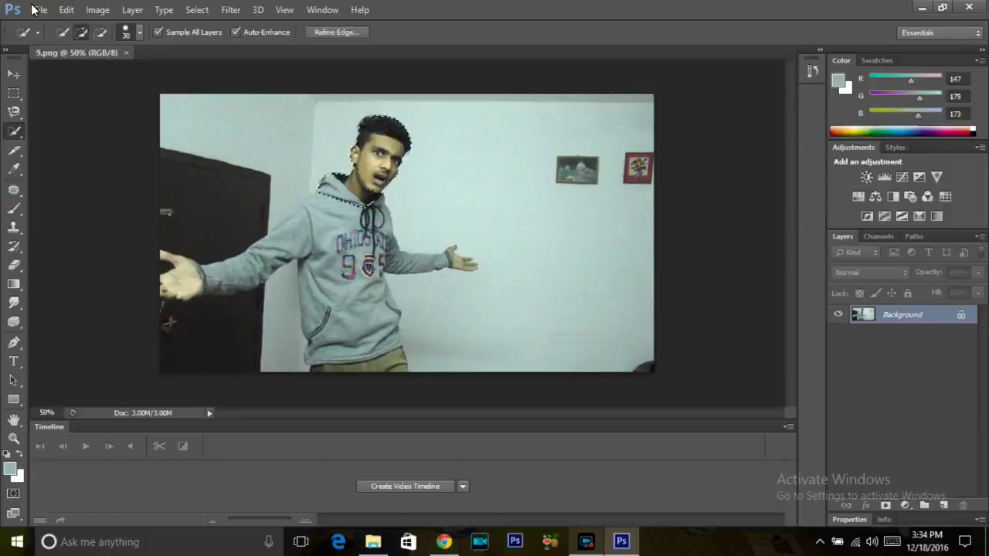
mouse_move(340, 185)
left_mouse_down()
mouse_move(355, 223)
mouse_move(312, 231)
left_mouse_up()
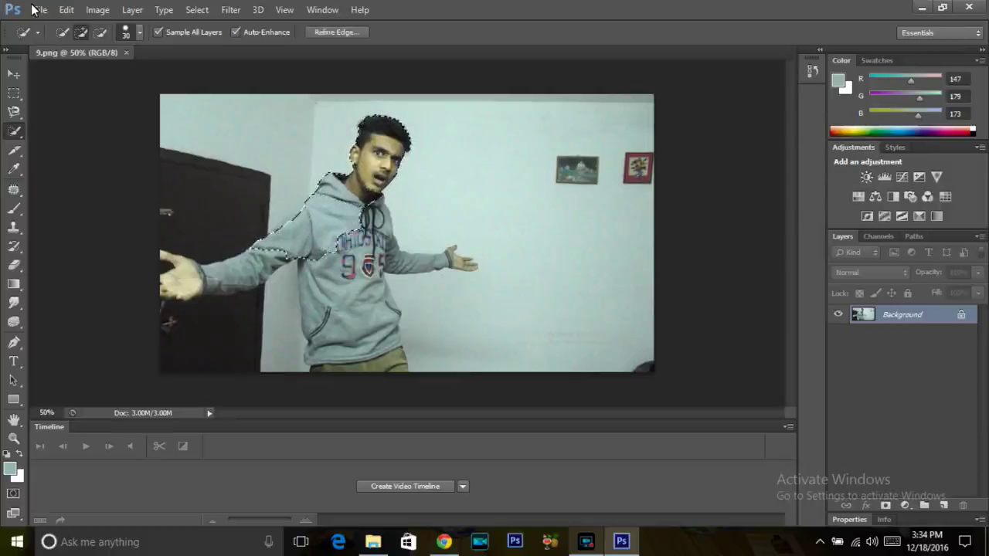
mouse_move(313, 232)
left_mouse_down()
mouse_move(174, 278)
mouse_move(212, 339)
left_mouse_up()
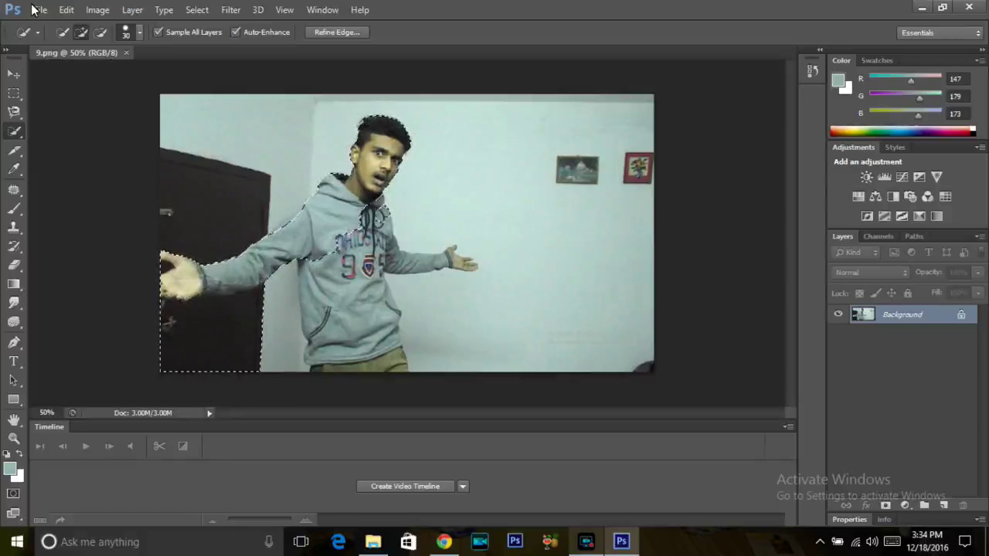
left_click_drag(375, 263, 390, 355)
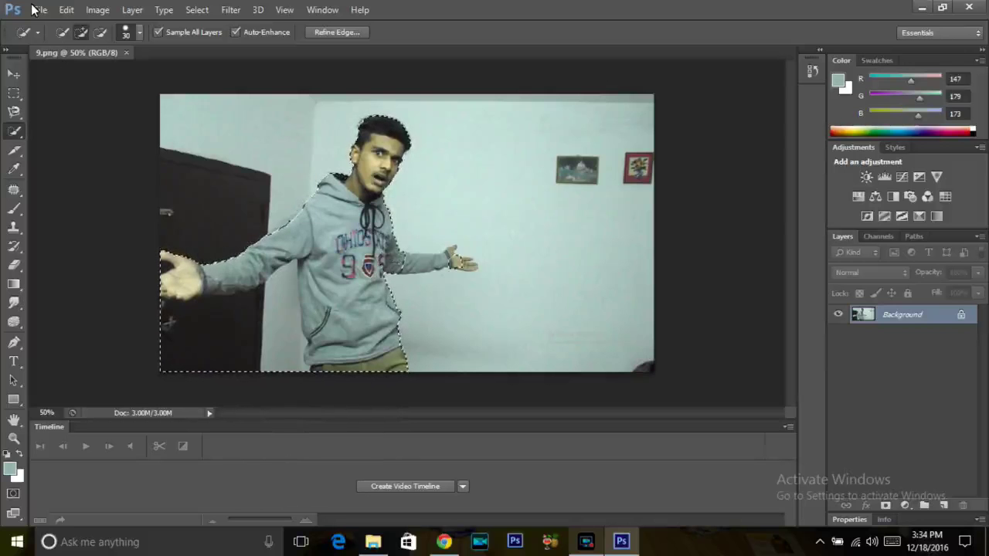
left_click_drag(451, 262, 467, 262)
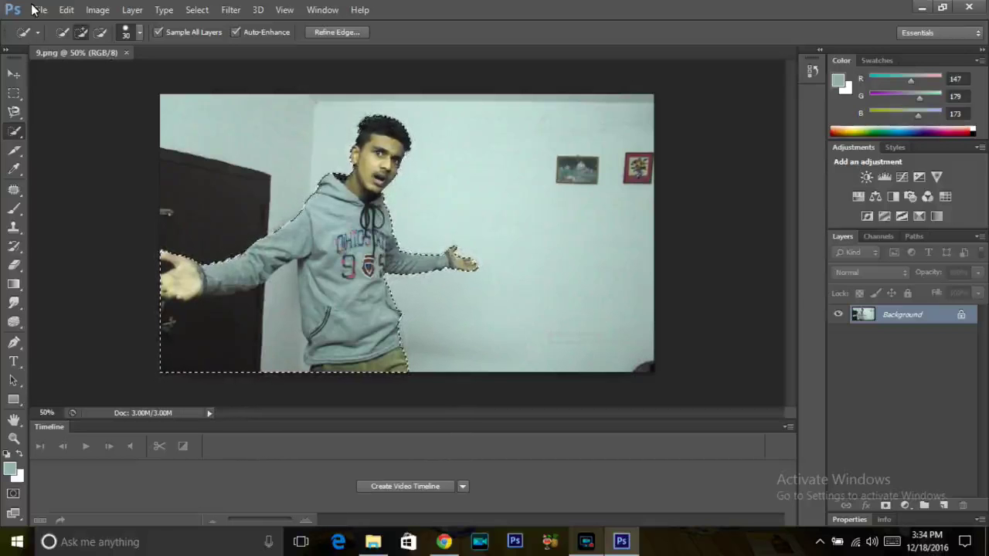
Add Layer 1, convert Background to Layer 0, and mask Layer 0 to hide the wall
key("ctrl+shift+n")
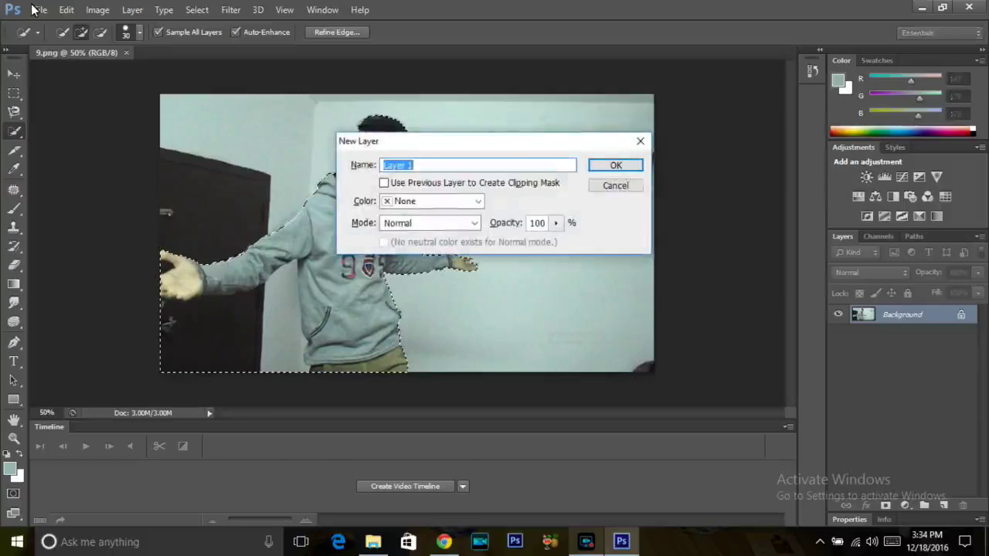
key("Return")
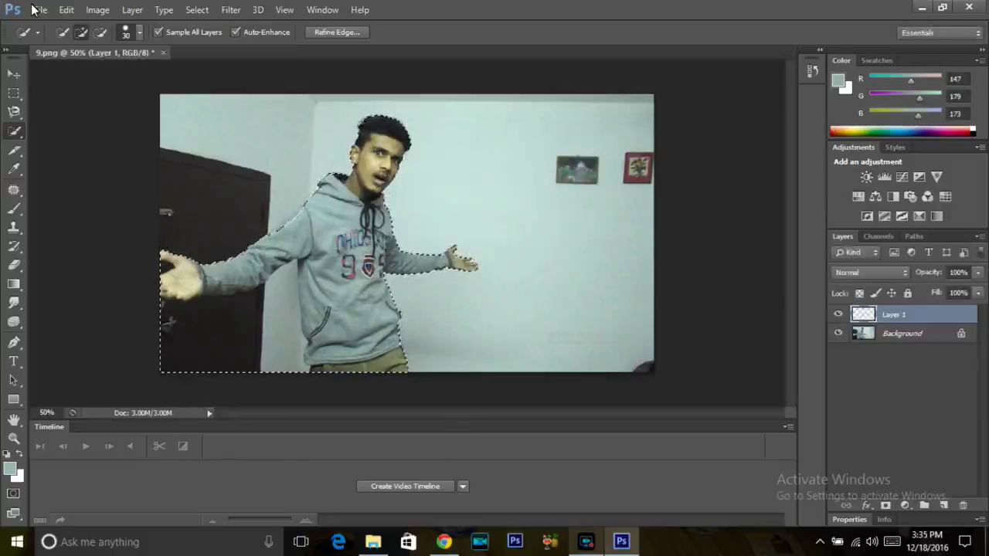
key("alt+bracketleft")
key("ctrl+shift+n")
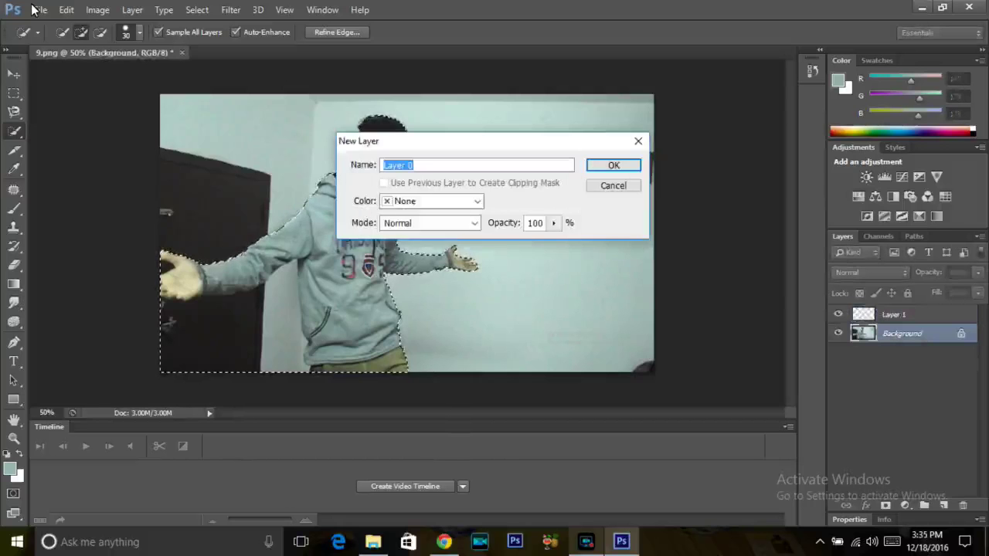
key("Return")
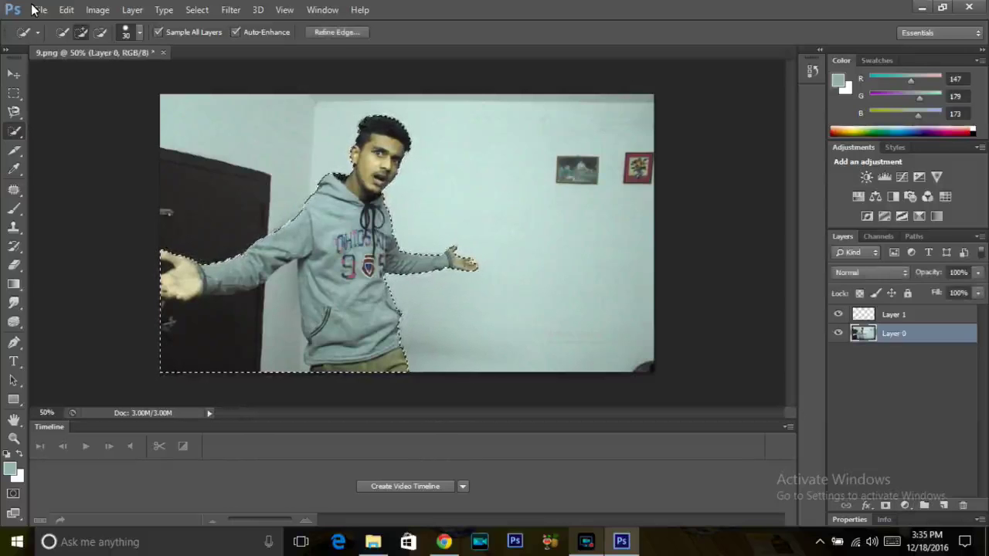
left_click(885, 505)
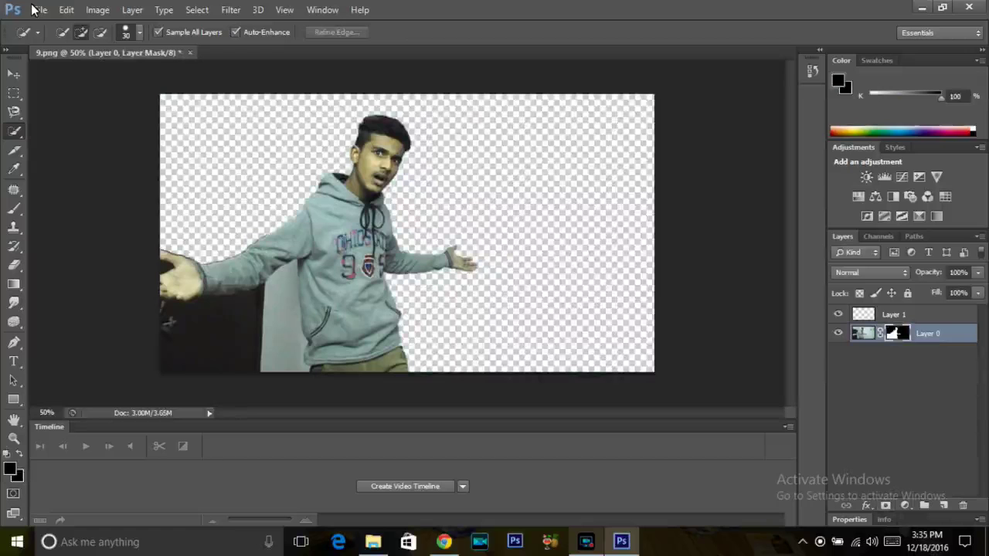
Switch from the lasso to the Magic Wand Tool
key("l")
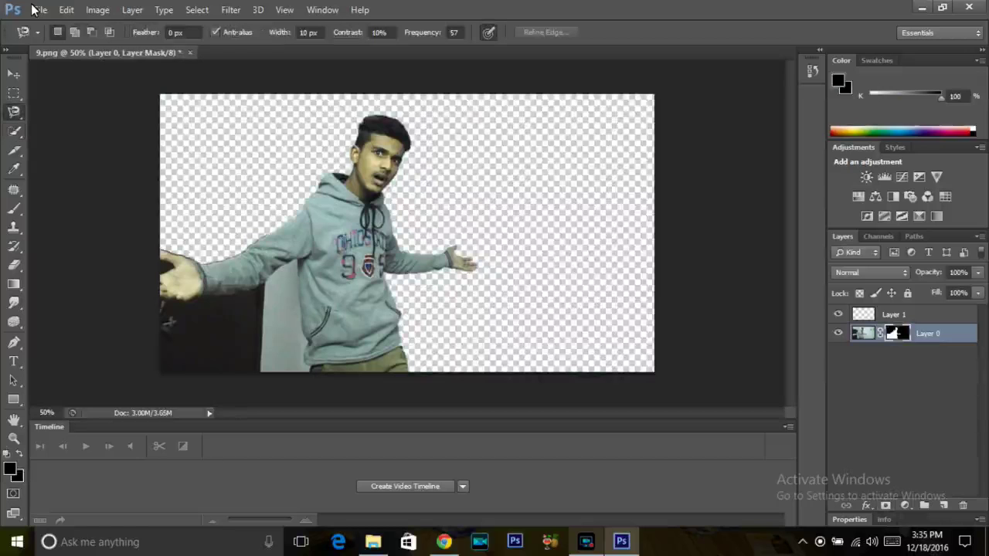
right_click(13, 111)
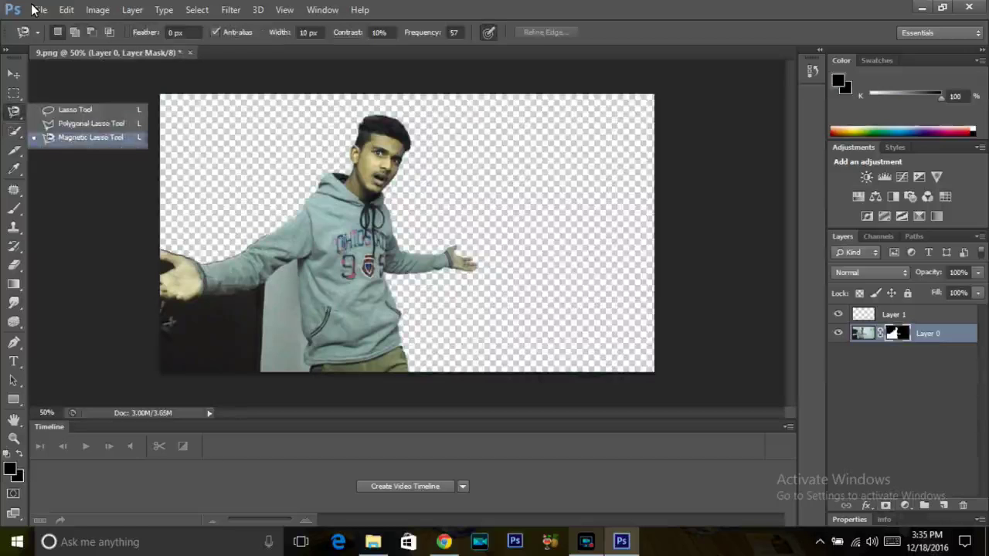
left_click(14, 130)
left_click(85, 142)
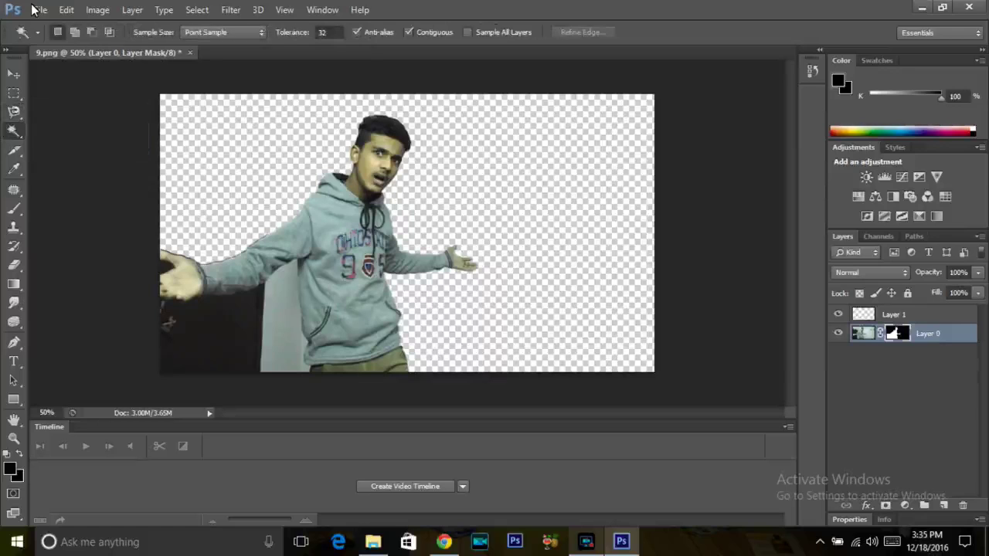
Select and delete the dark patch at the lower left, then deselect
left_click(167, 320)
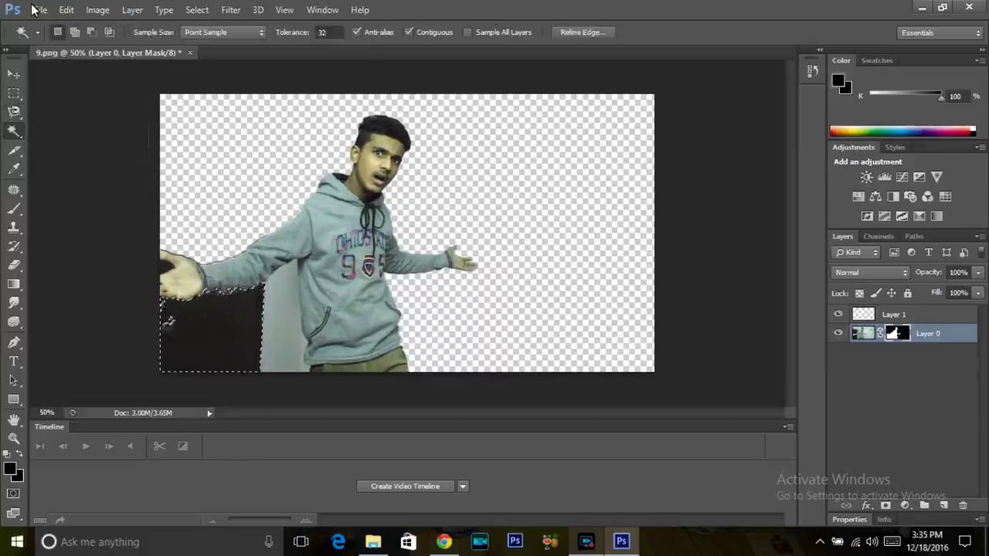
key("Delete")
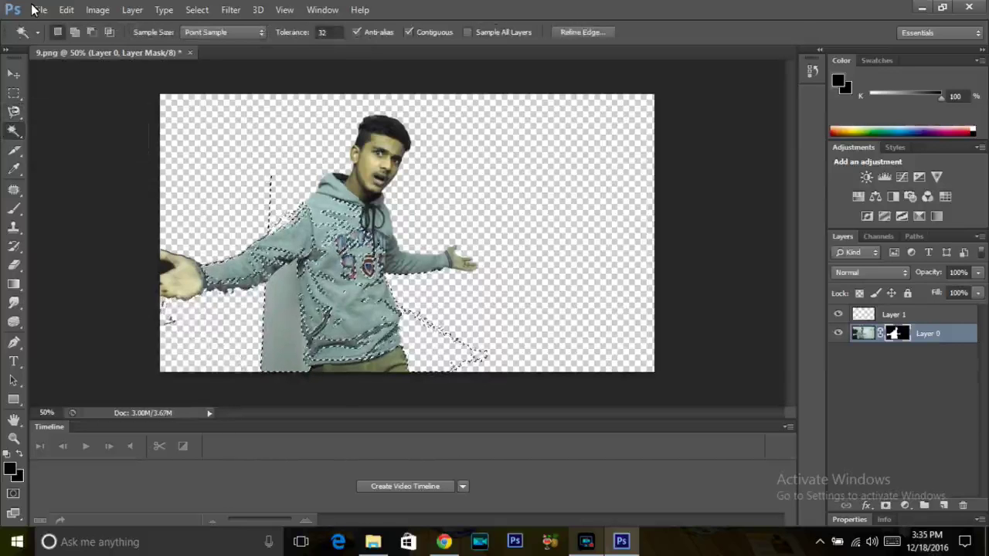
key("ctrl+d")
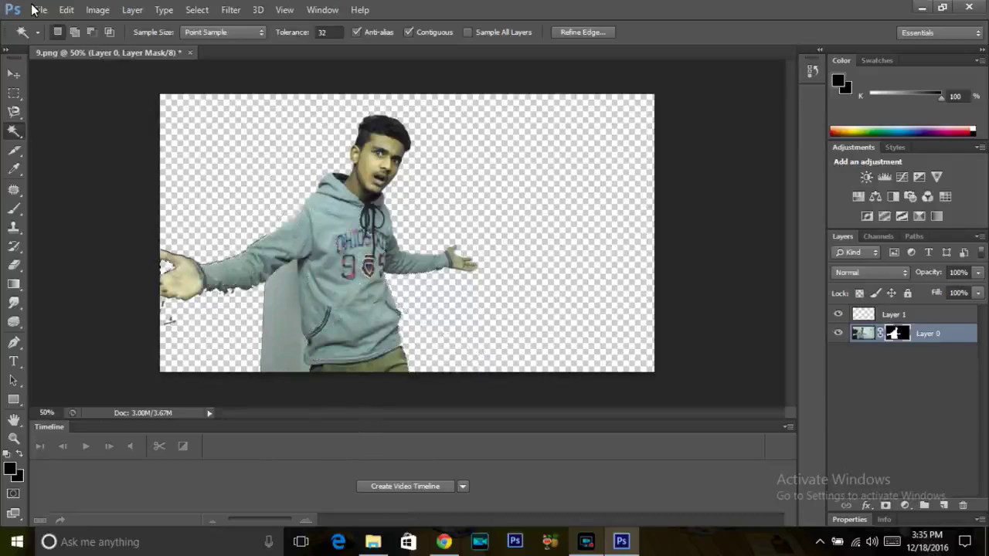
key("l")
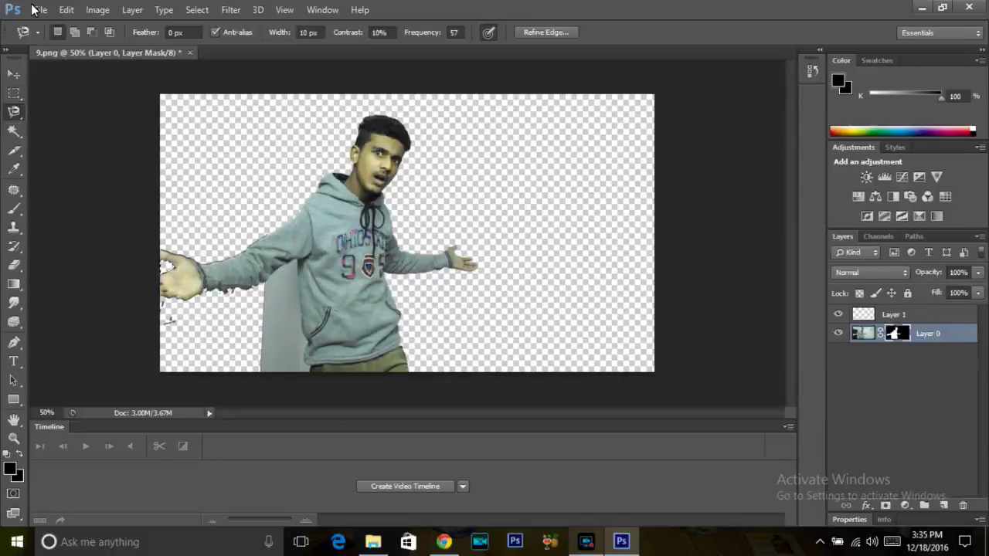
Select the grey strip beside the hoodie with the Magnetic Lasso and delete it
right_click(14, 111)
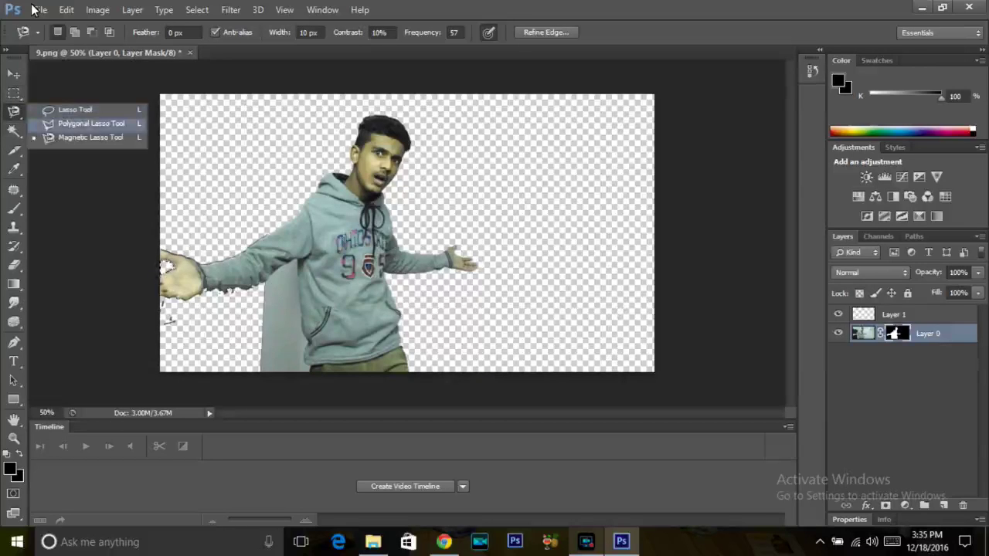
left_click(90, 137)
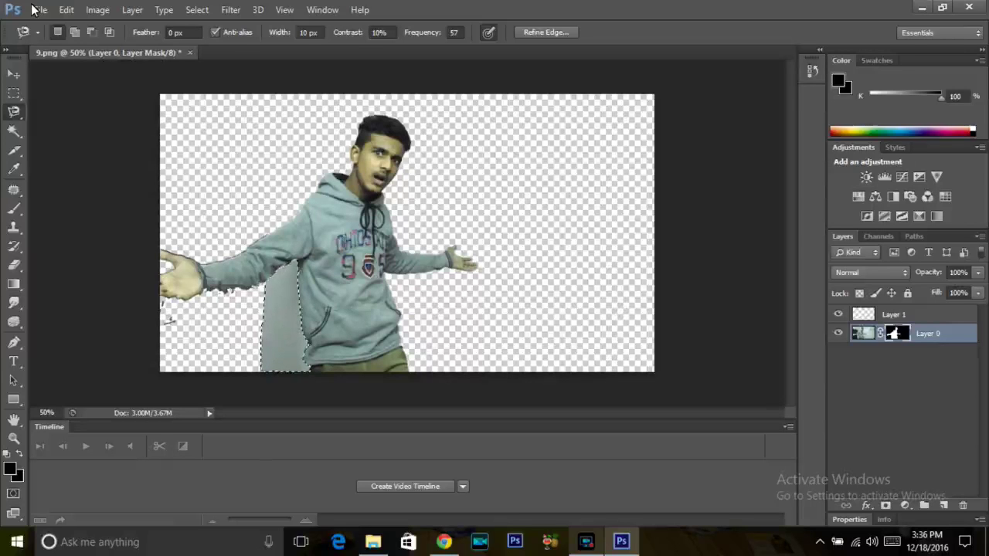
key("Delete")
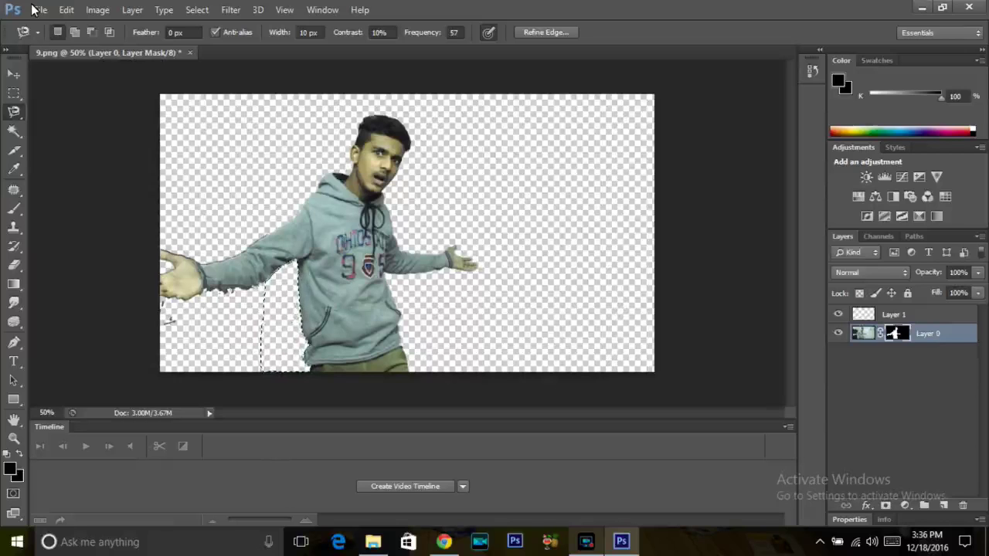
Outline the leftover bits below the hand, switch to the Polygonal Lasso, and deselect
left_click(163, 323)
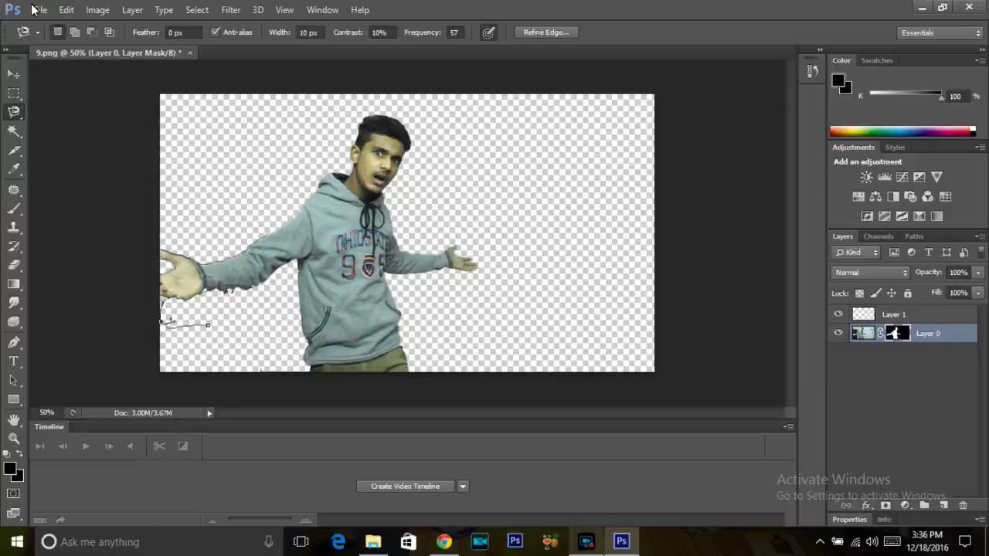
key("Return")
key("w")
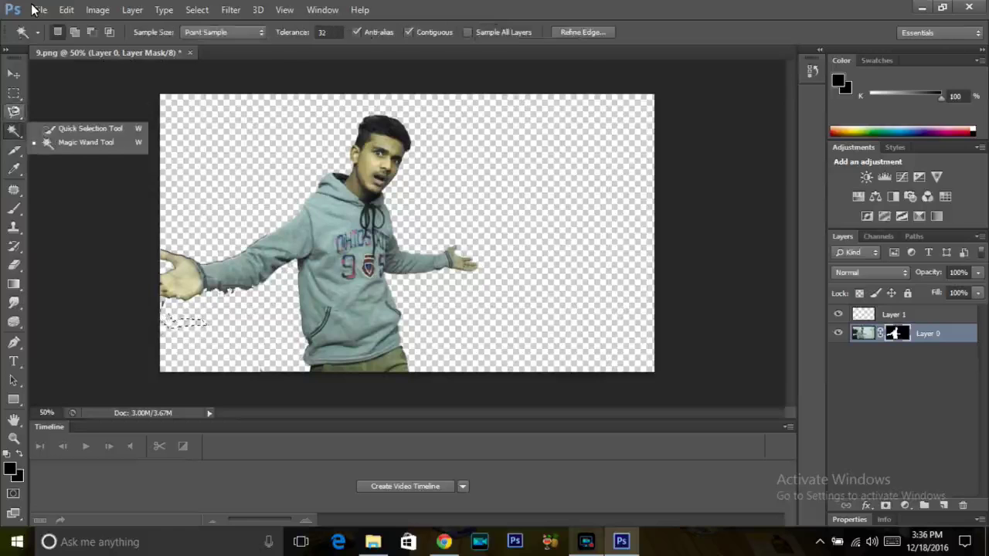
key("l")
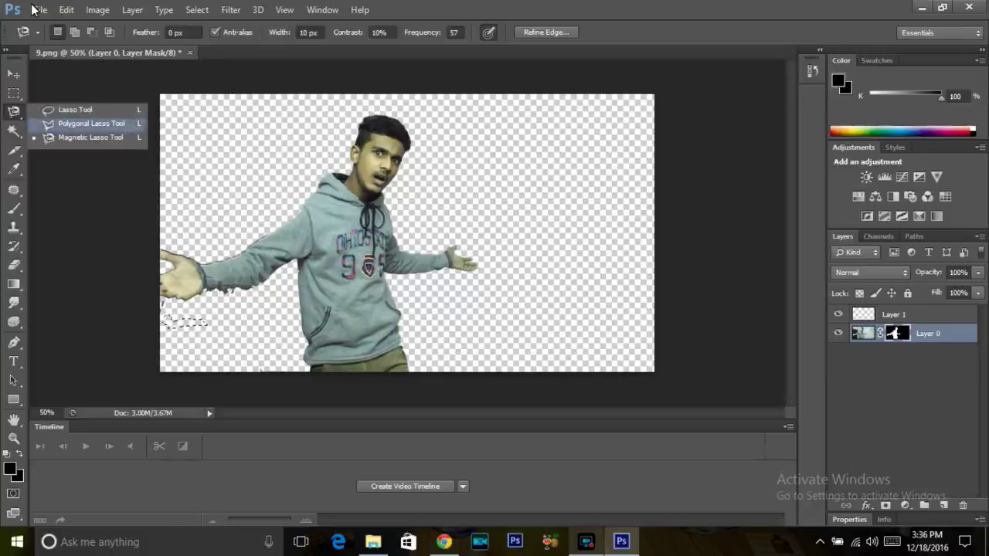
key("shift+l")
key("ctrl+d")
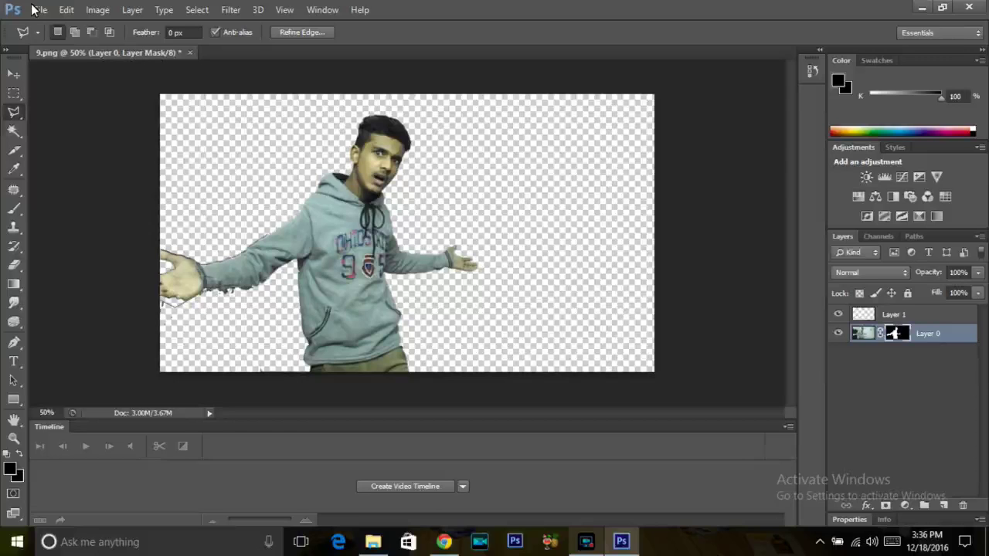
Outline the stray pixels below the outstretched arm with the Polygonal Lasso, then deselect
left_click(272, 302)
left_click(159, 329)
double_click(150, 315)
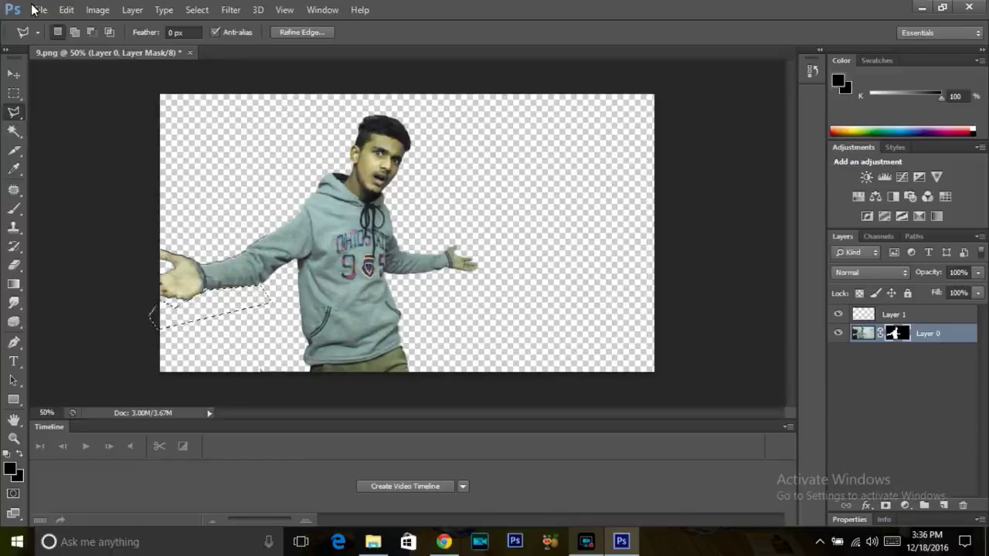
key("w")
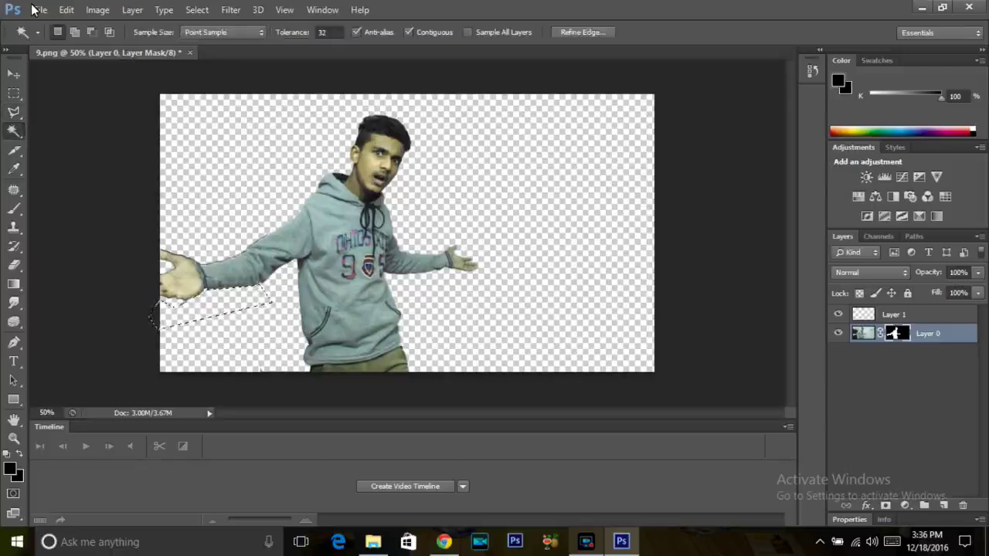
key("ctrl+z")
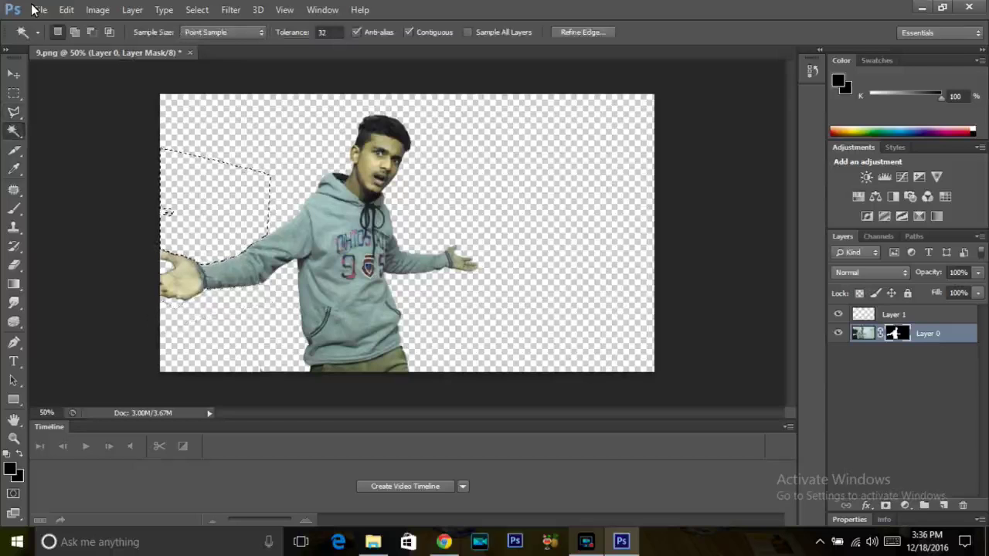
key("l")
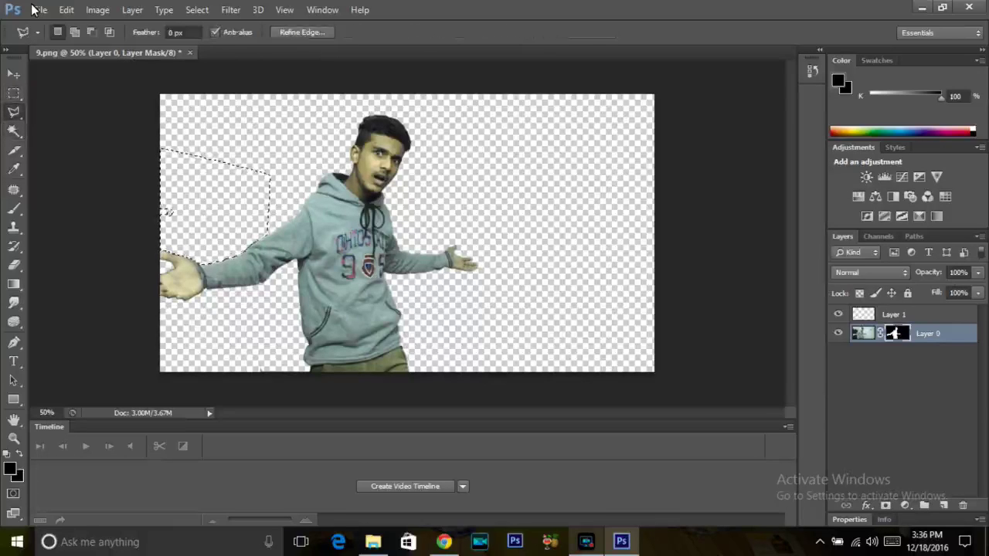
key("ctrl+d")
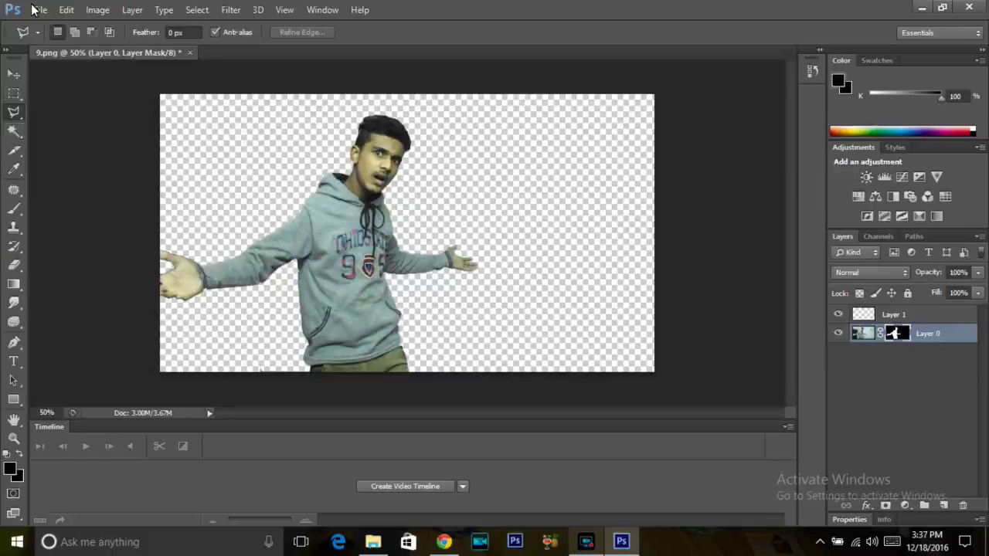
Restore the earlier selection at the lower left, then clear it
key("w")
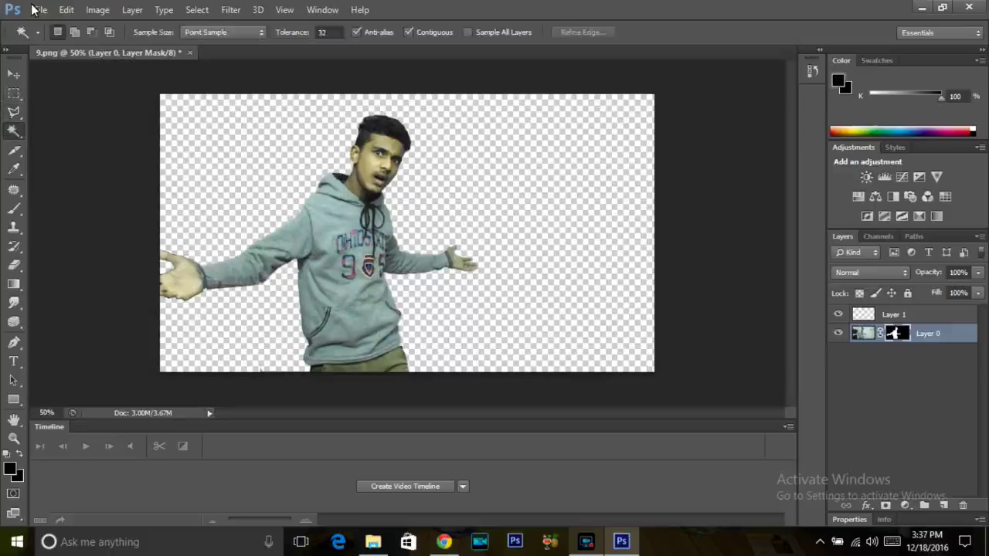
key("ctrl+shift+d")
key("ctrl+z")
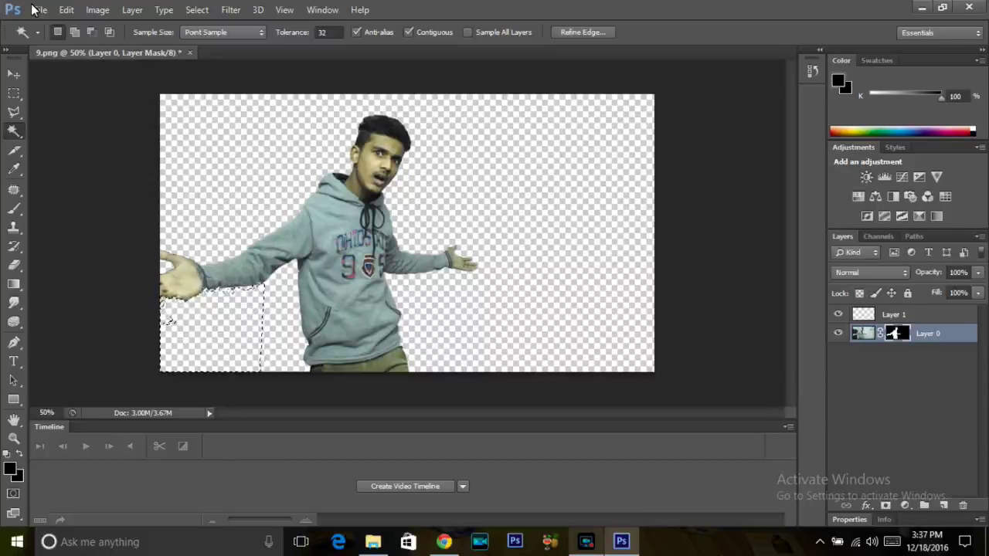
key("ctrl")
key("l")
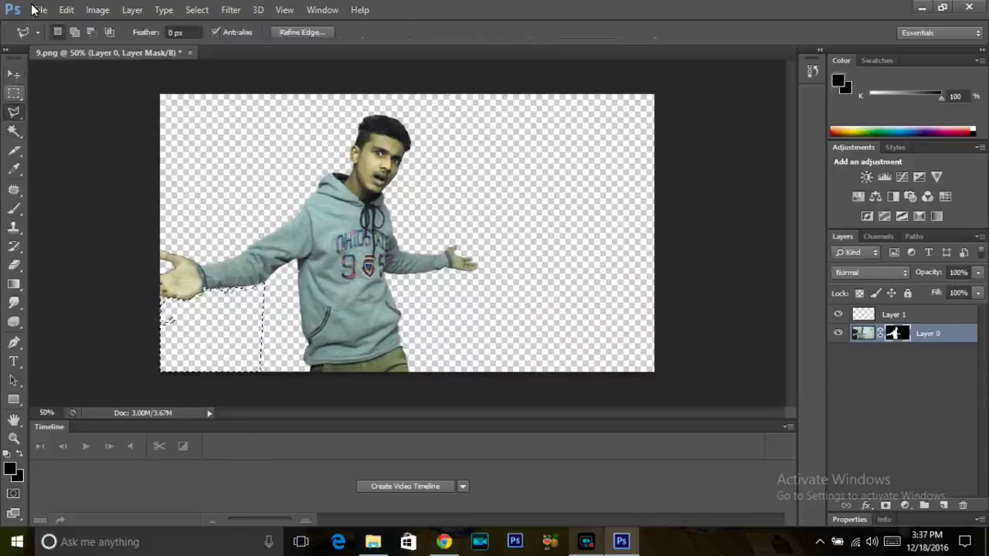
key("m")
key("ctrl+d")
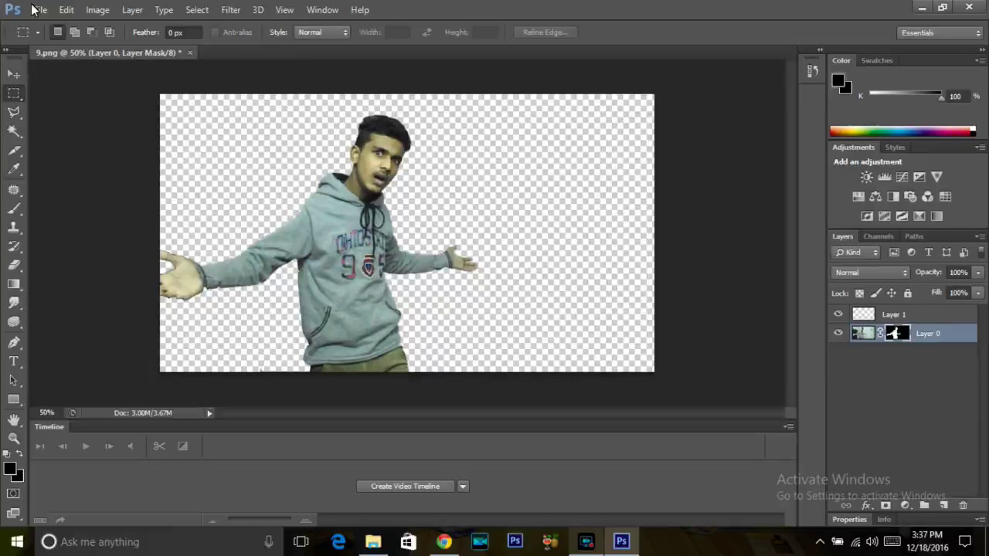
key("ctrl+space")
Zoom in on the head, brush a selection over the face, hair and neck, then deselect
key("z")
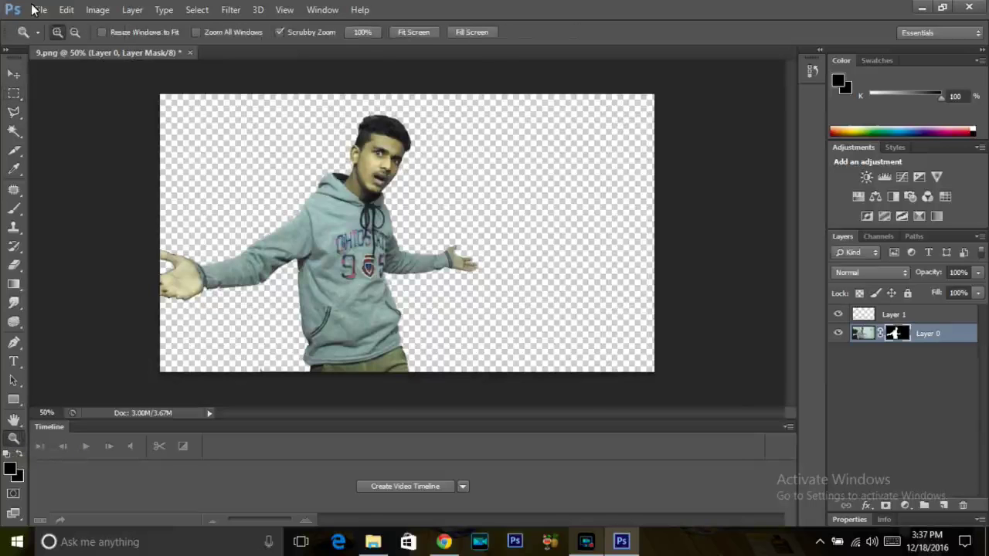
key("ctrl+plus")
key("ctrl+plus")
key("ctrl+plus")
key("ctrl+plus")
key("ctrl+minus")
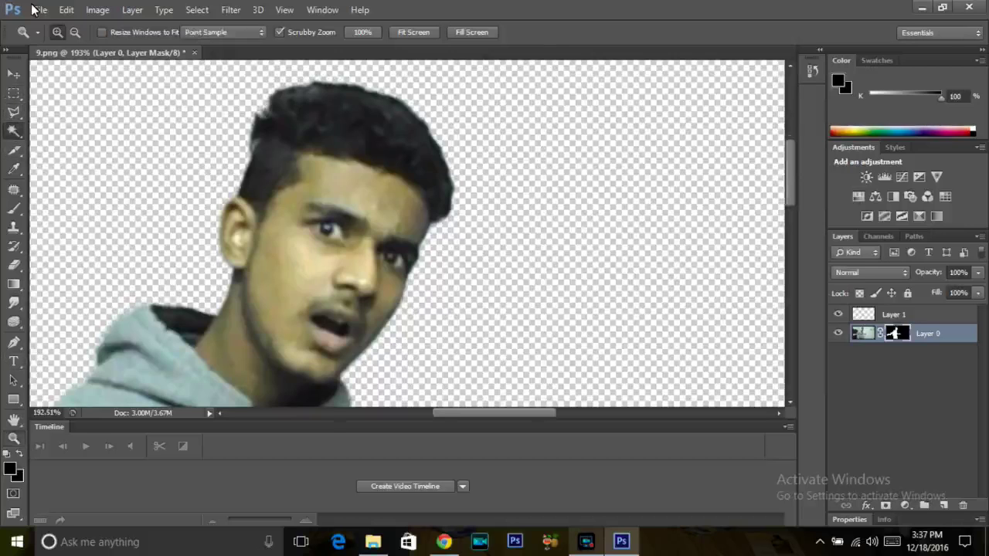
left_click_drag(14, 132, 77, 132)
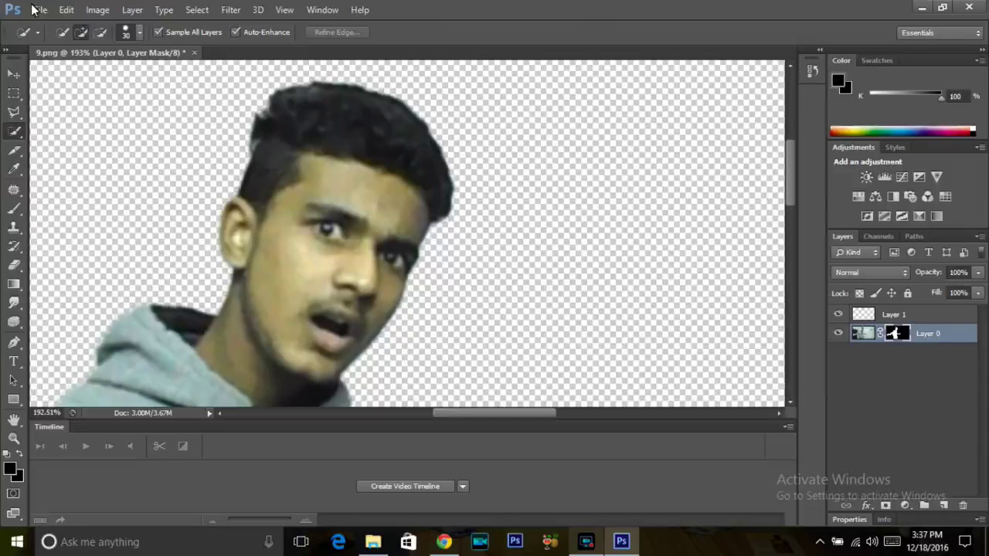
left_click_drag(351, 230, 283, 192)
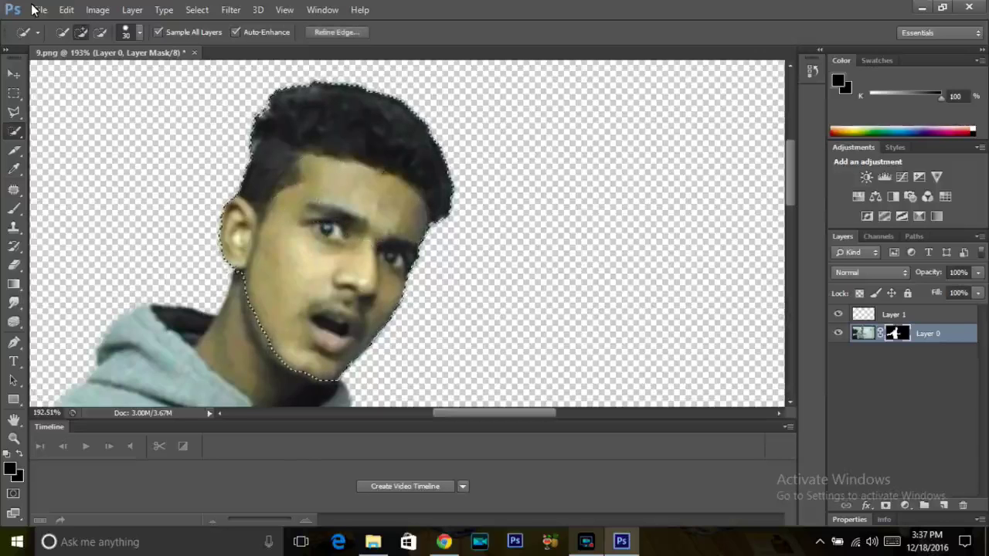
key("ctrl+z")
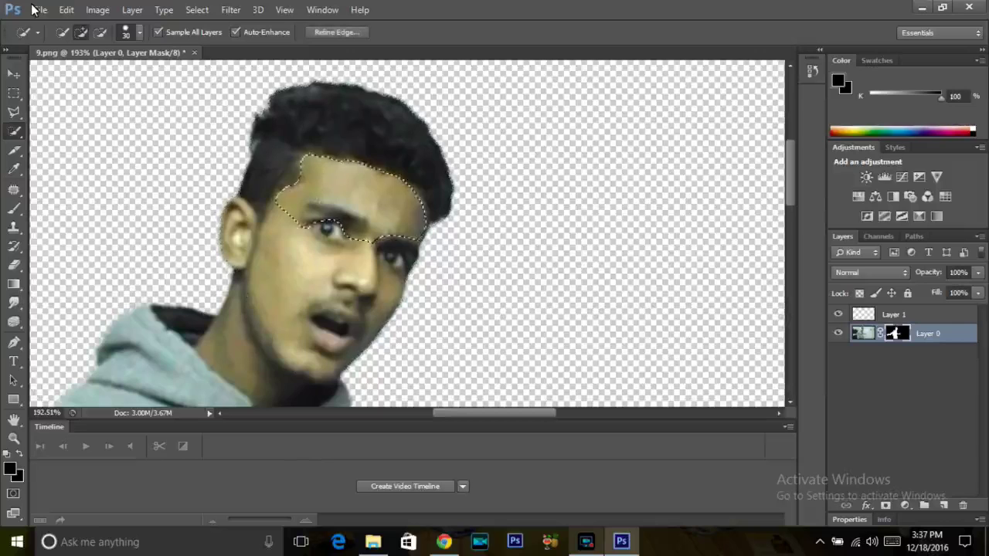
key("ctrl+z")
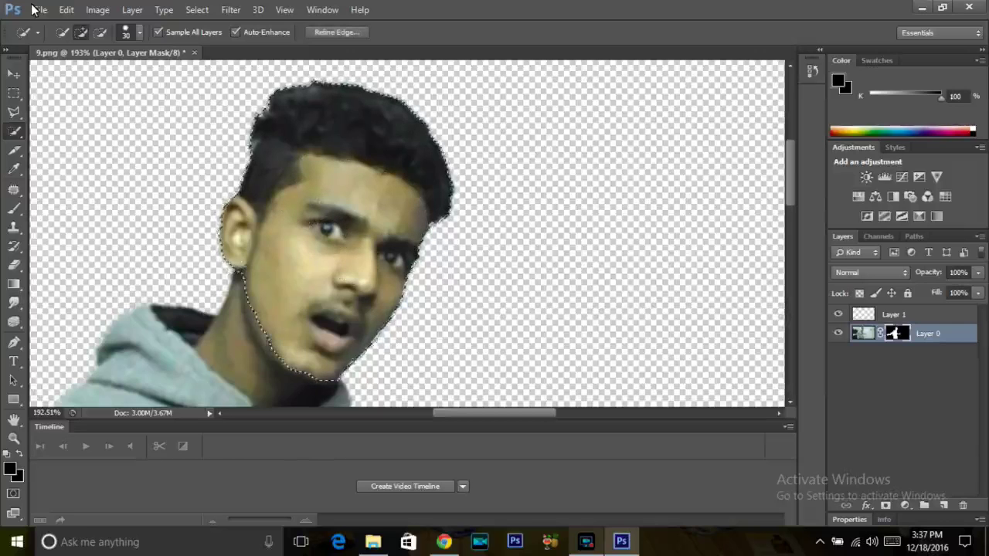
key("ctrl+d")
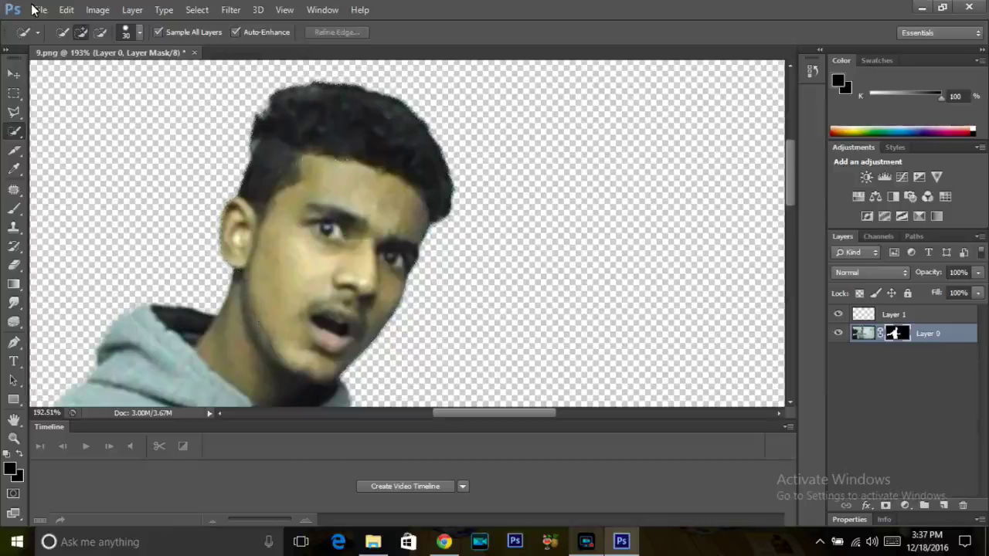
Step through the head selection history, clear it, and choose the Magnetic Lasso
key("ctrl+alt+z")
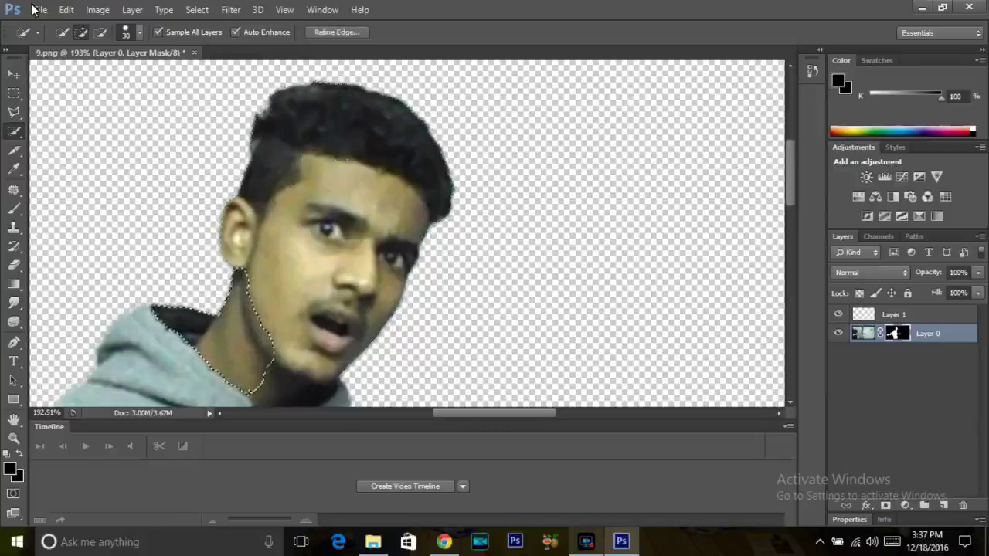
key("ctrl+shift+z")
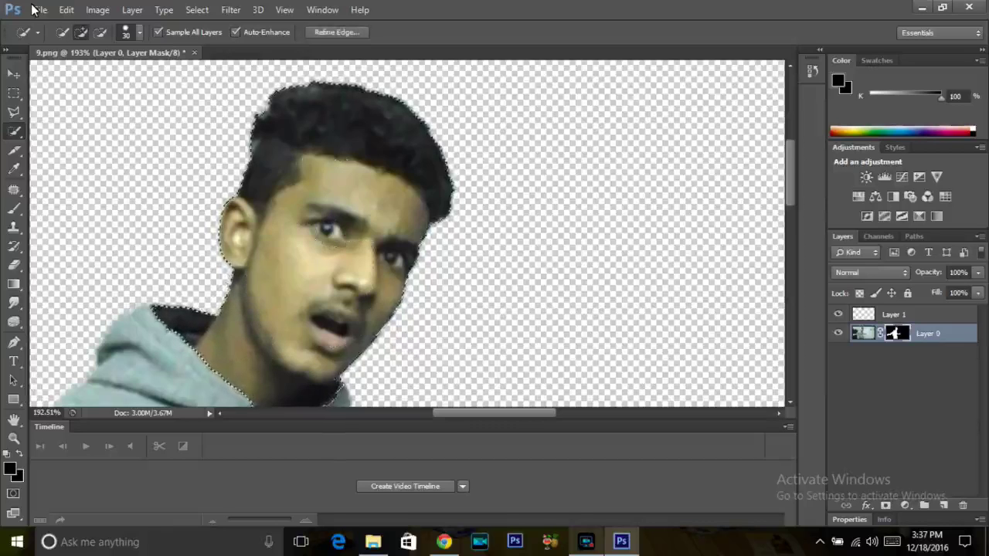
key("ctrl+alt+z")
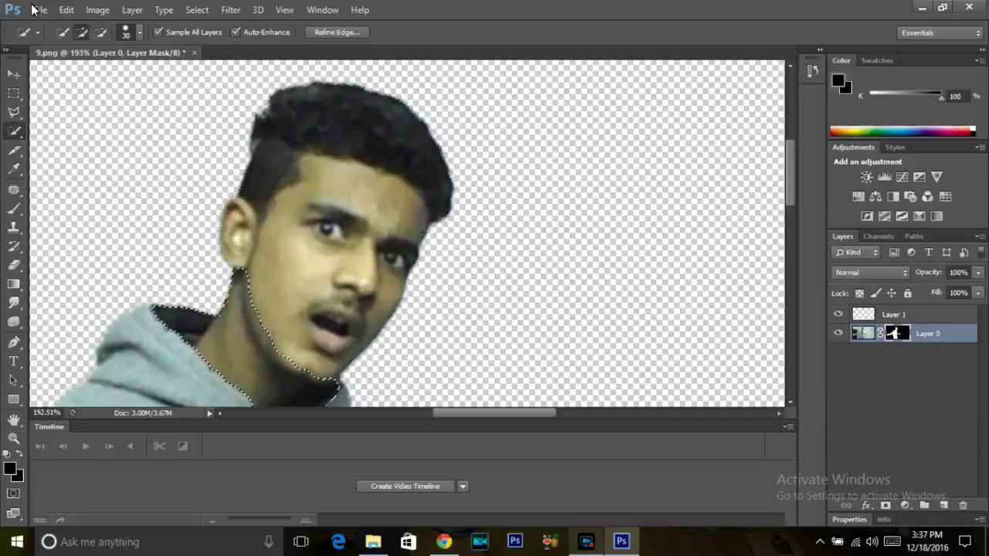
key("ctrl+shift+z")
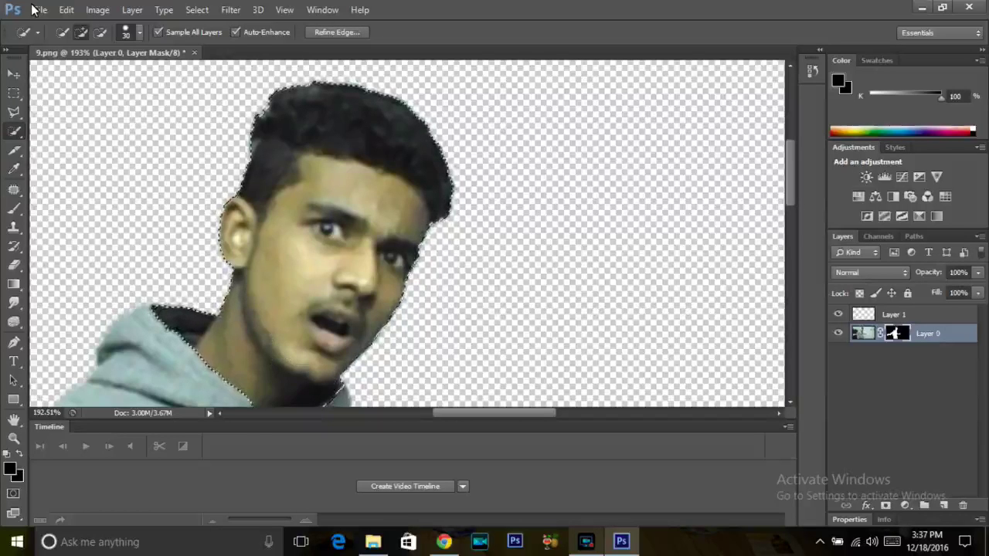
key("ctrl+d")
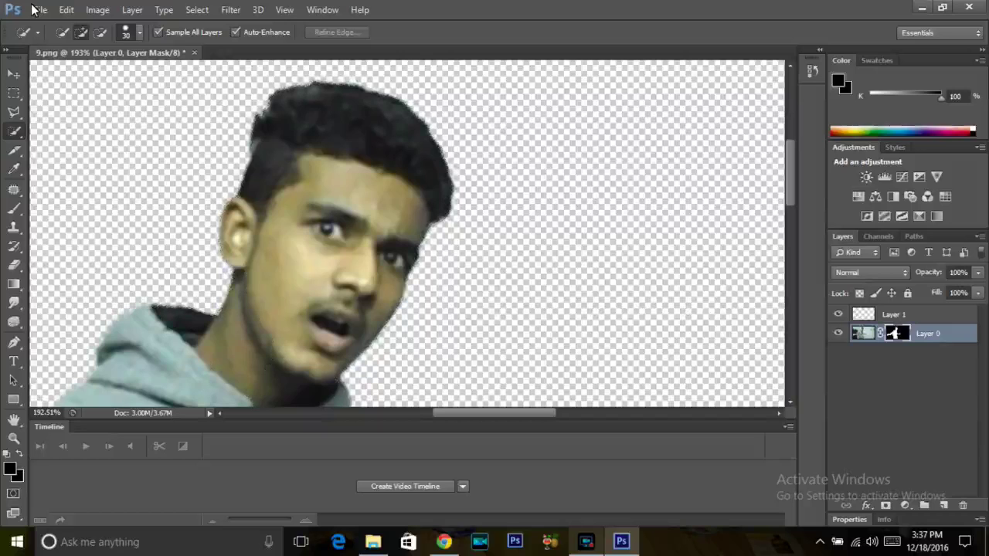
key("l")
key("shift+l")
key("shift+l")
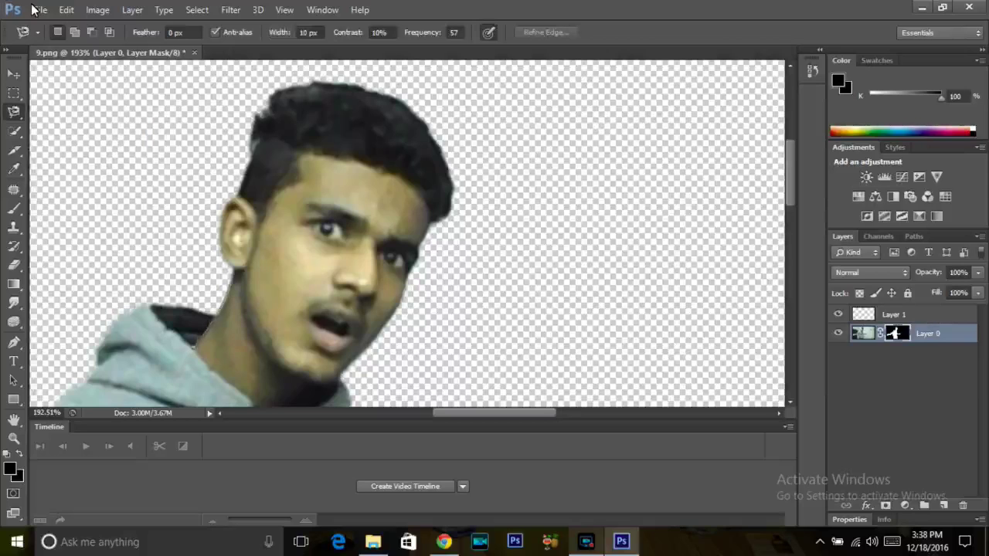
Trace the face, ear and neck from the hairline to the collar into a selection
mouse_move(219, 255)
left_mouse_down()
mouse_move(212, 199)
mouse_move(216, 241)
left_mouse_up()
key("Return")
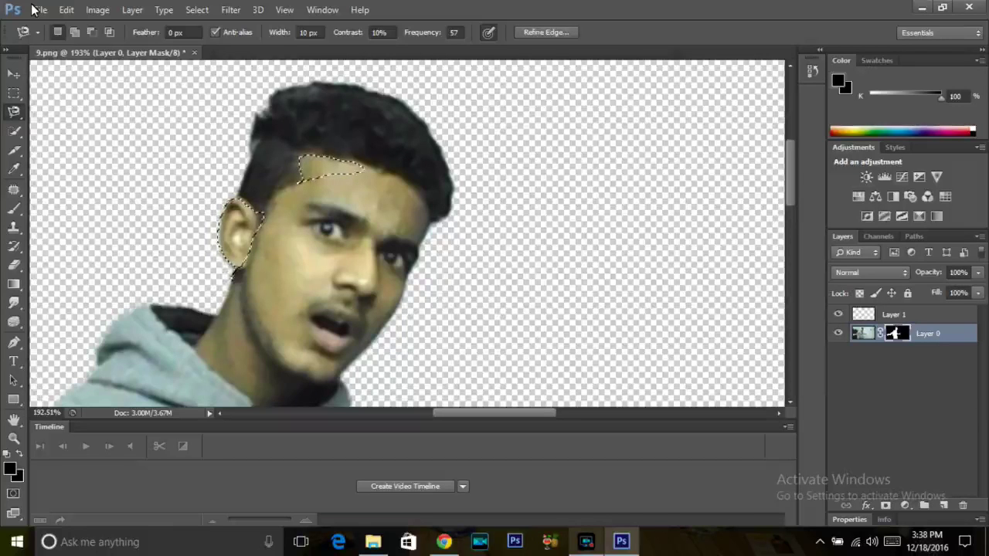
left_click(585, 541)
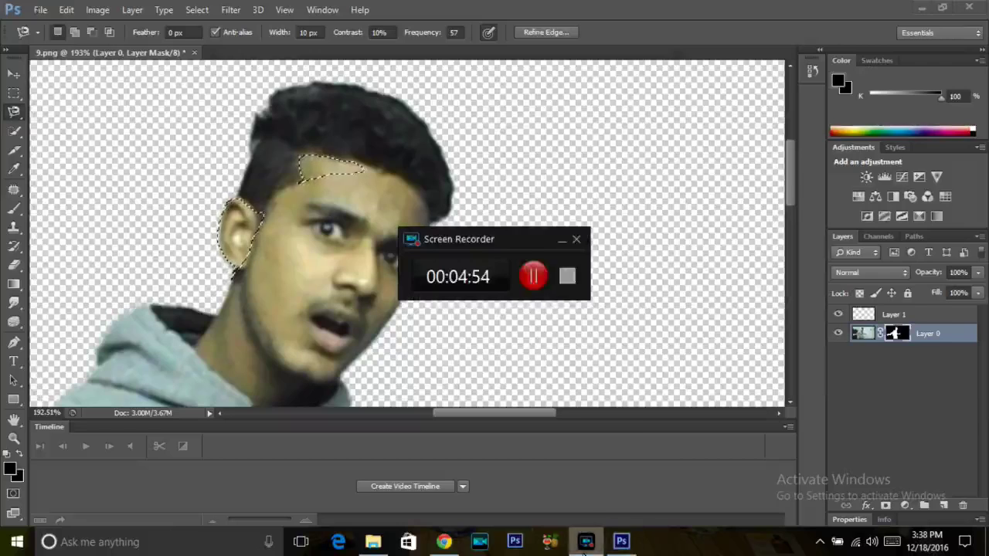
left_click(544, 275)
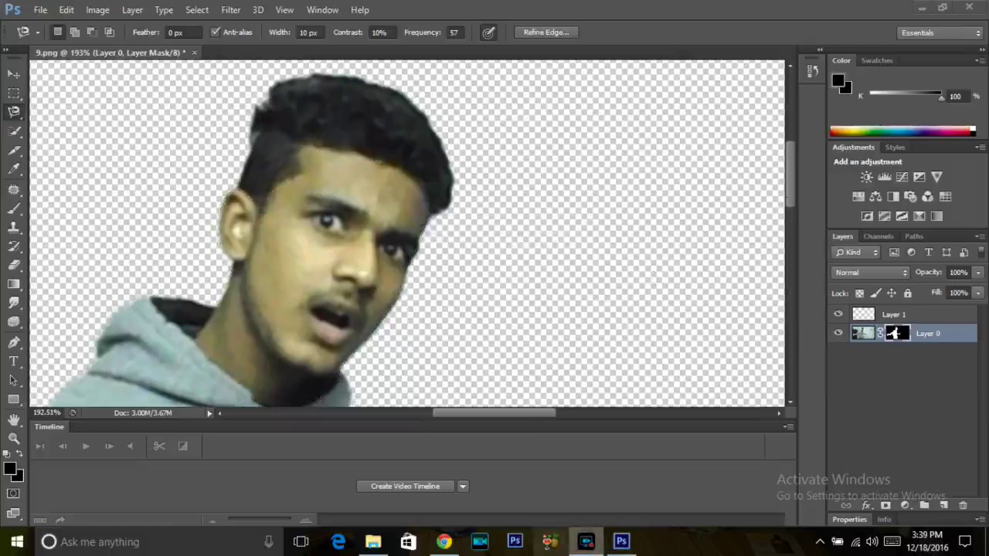
left_click(595, 544)
left_click(596, 544)
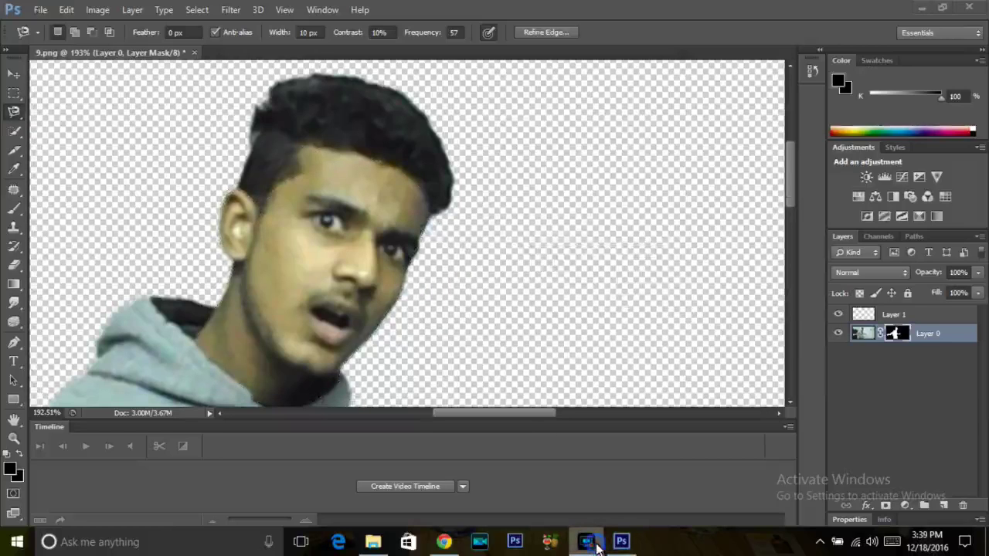
left_click(596, 545)
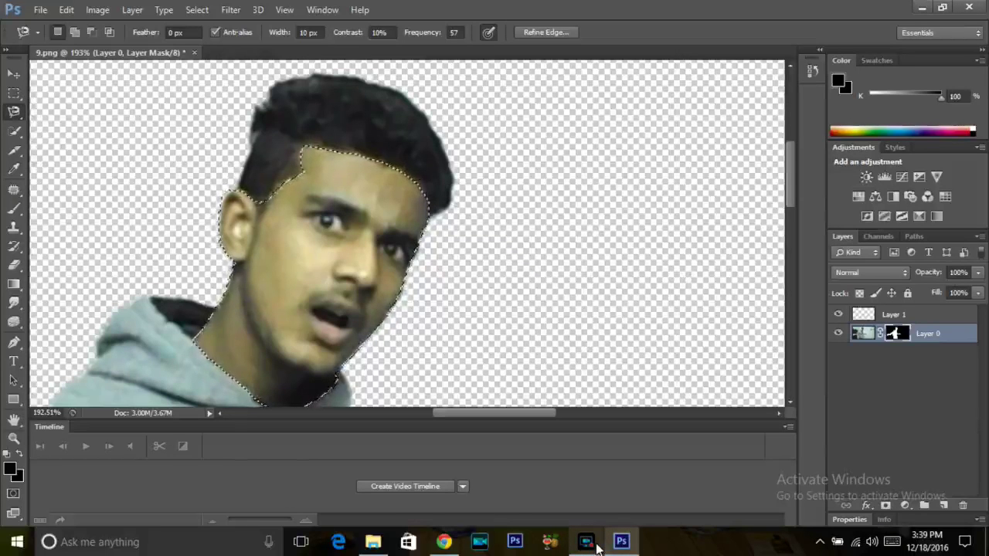
Fit the whole image on screen with the Zoom tool
key("z")
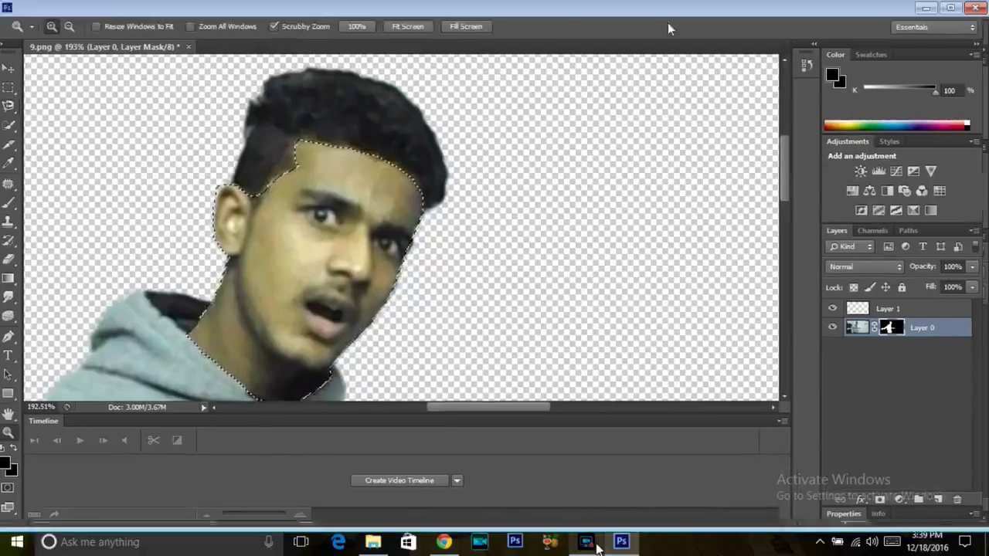
double_click(667, 22)
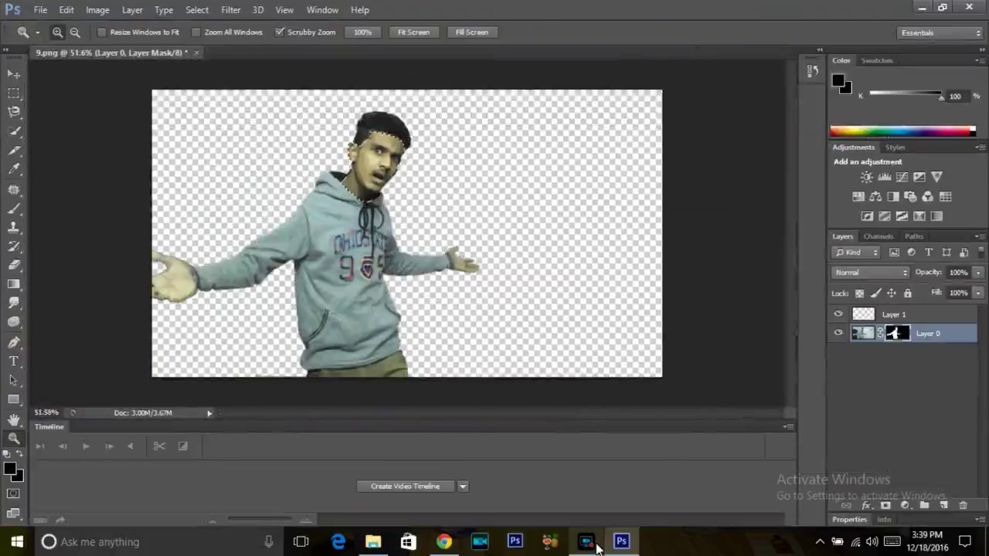
right_click(470, 341)
left_click(518, 349)
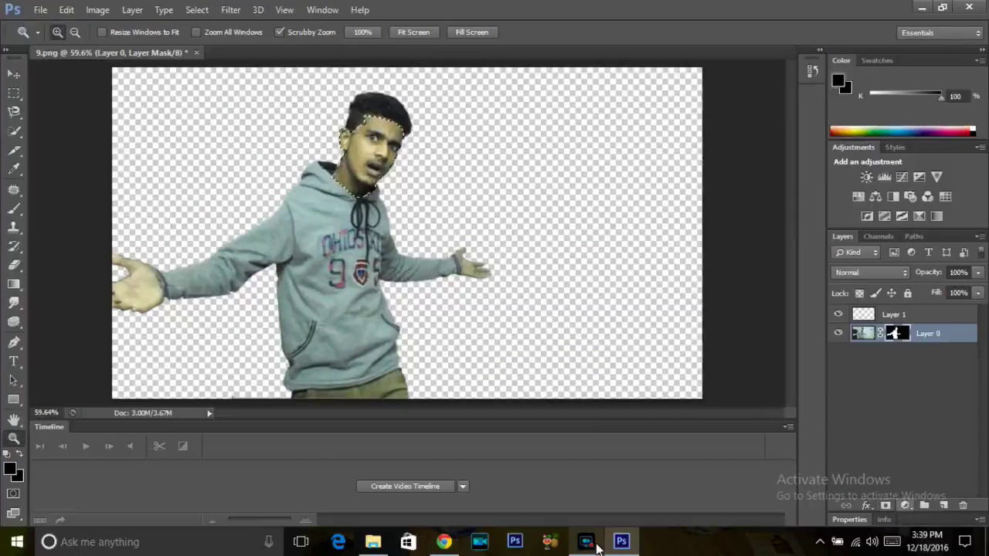
Add a Brightness/Contrast adjustment on the face selection with Brightness 55 and Contrast 43
left_click(905, 505)
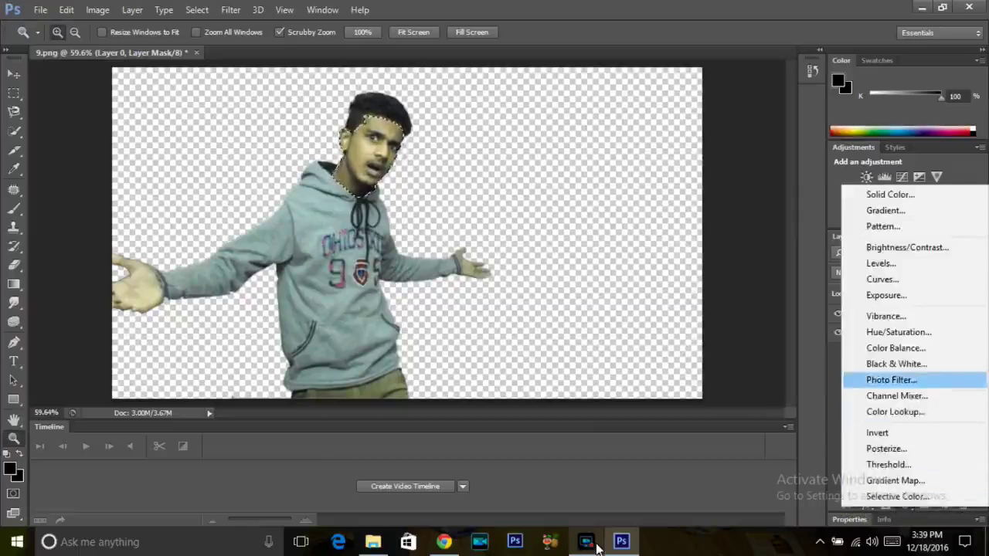
key("Up")
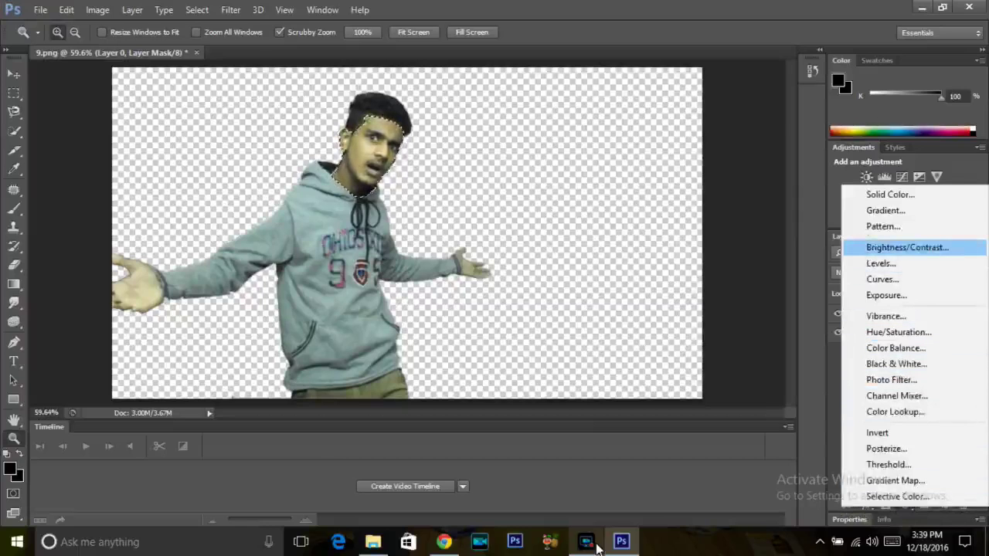
key("Return")
left_click_drag(901, 332, 946, 332)
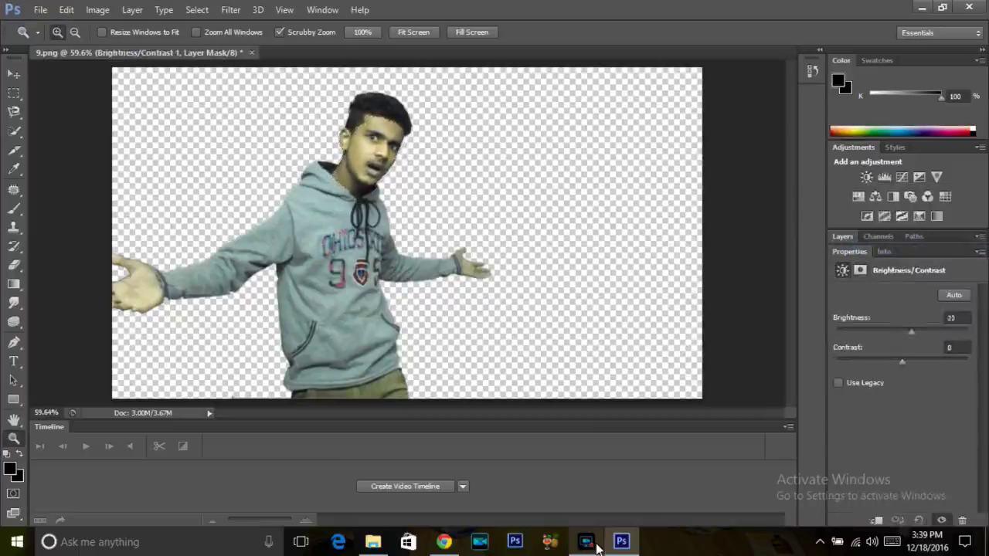
mouse_move(946, 332)
left_mouse_down()
mouse_move(922, 332)
mouse_move(938, 332)
left_mouse_up()
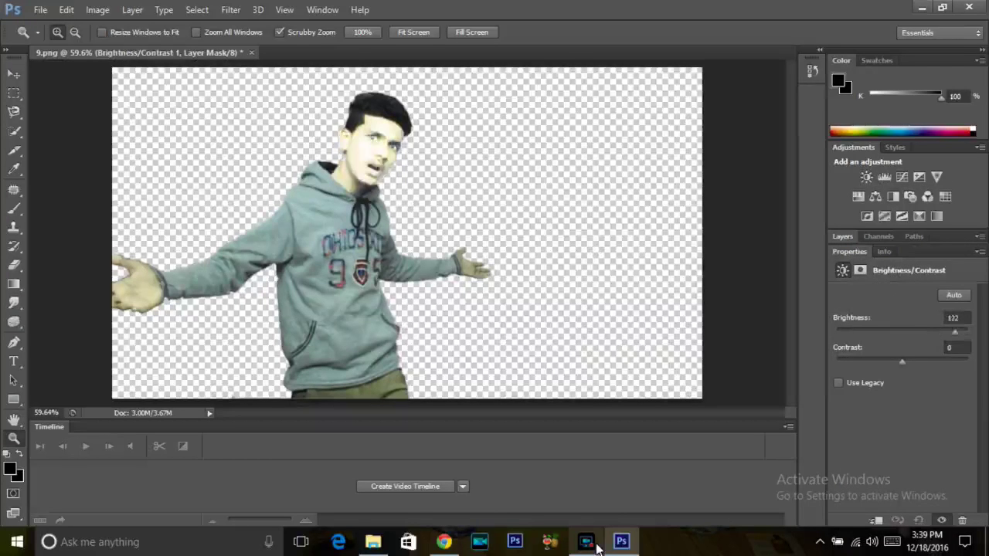
left_click_drag(938, 332, 921, 332)
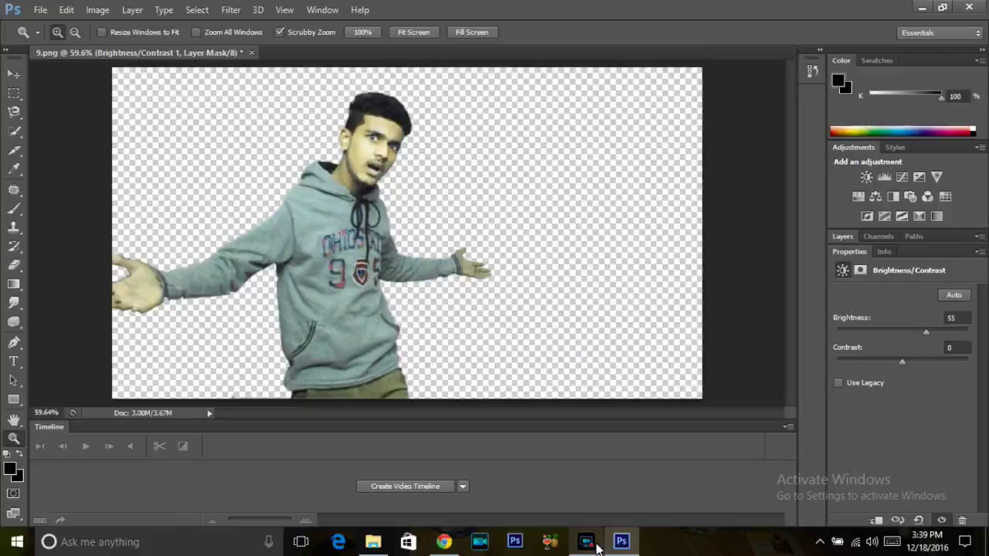
left_click_drag(903, 360, 934, 361)
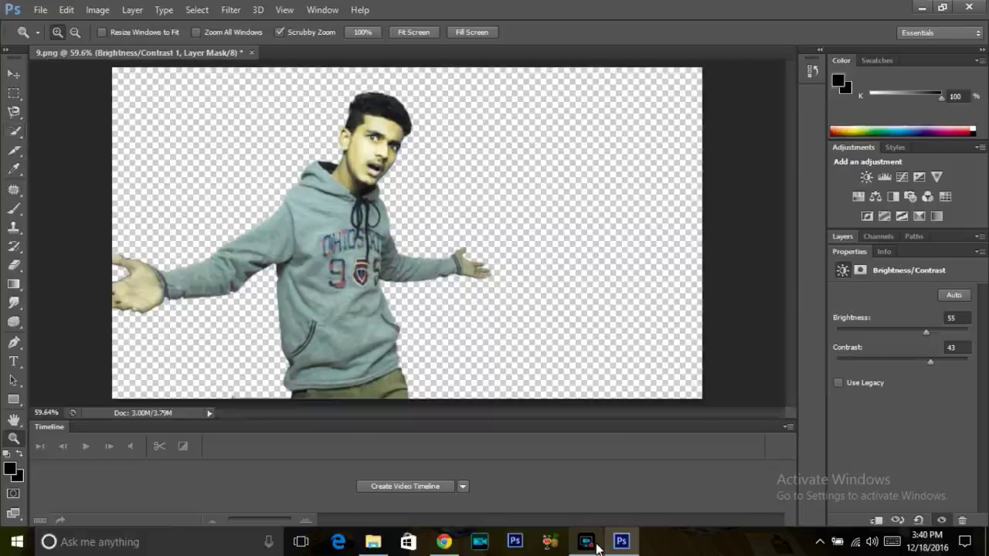
key("ctrl+plus")
key("ctrl+plus")
key("ctrl+plus")
key("ctrl+plus")
key("ctrl+minus")
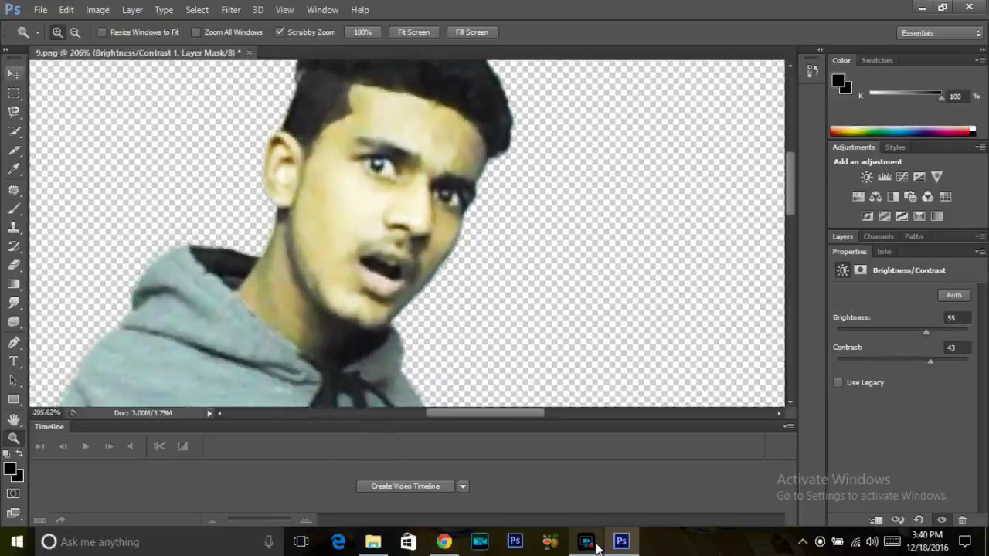
Make Layer 0 the active layer, closing its blending options without changes
key("v")
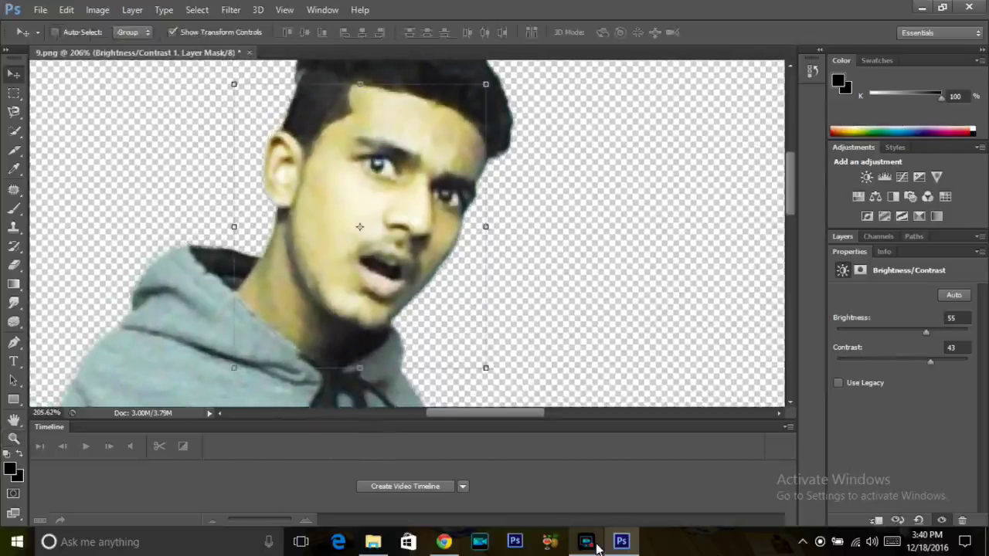
key("F7")
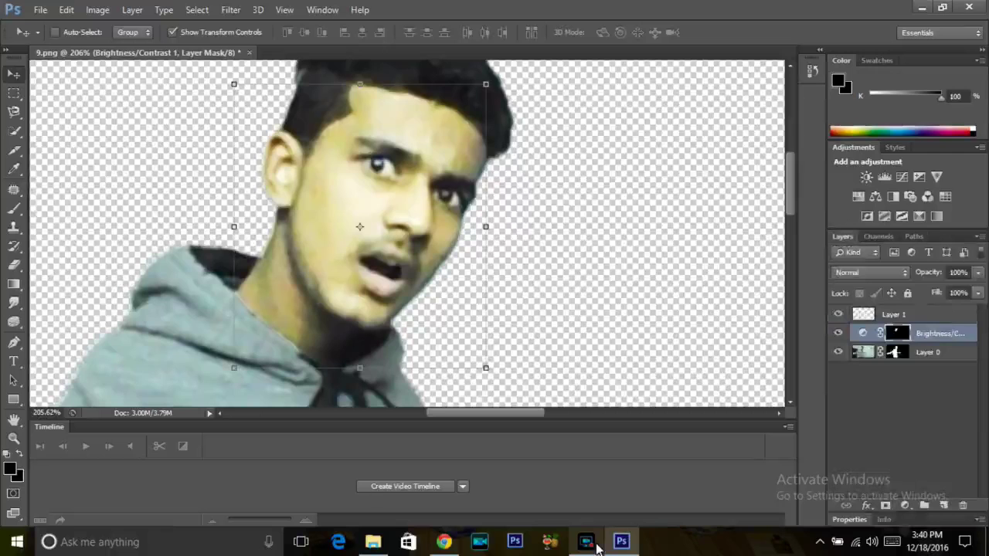
key("alt+bracketleft")
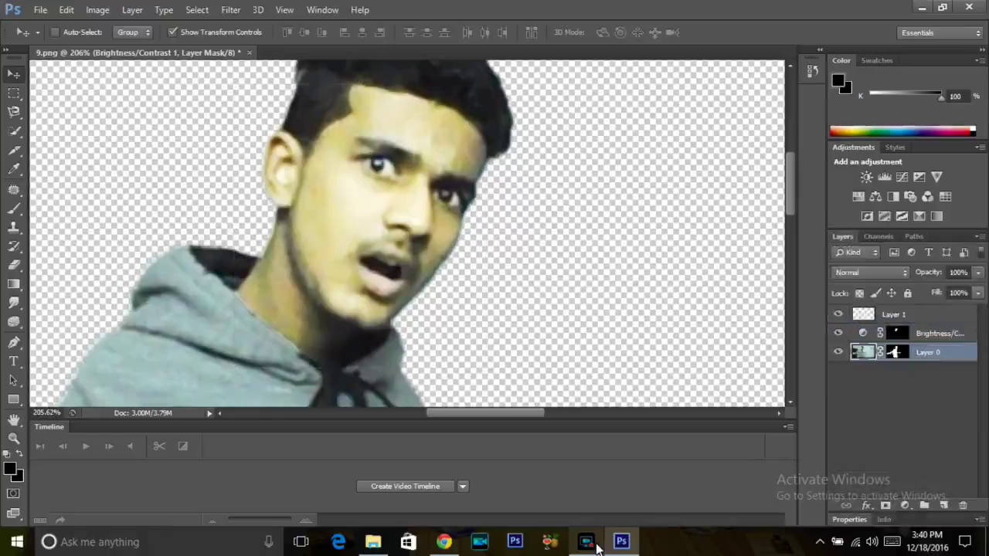
key("alt+l")
key("y")
key("Return")
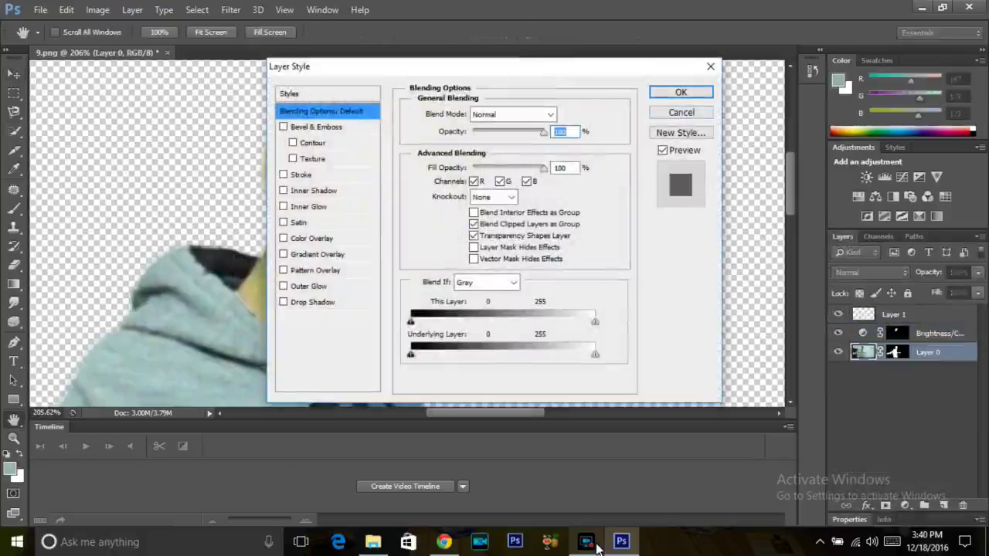
key("Return")
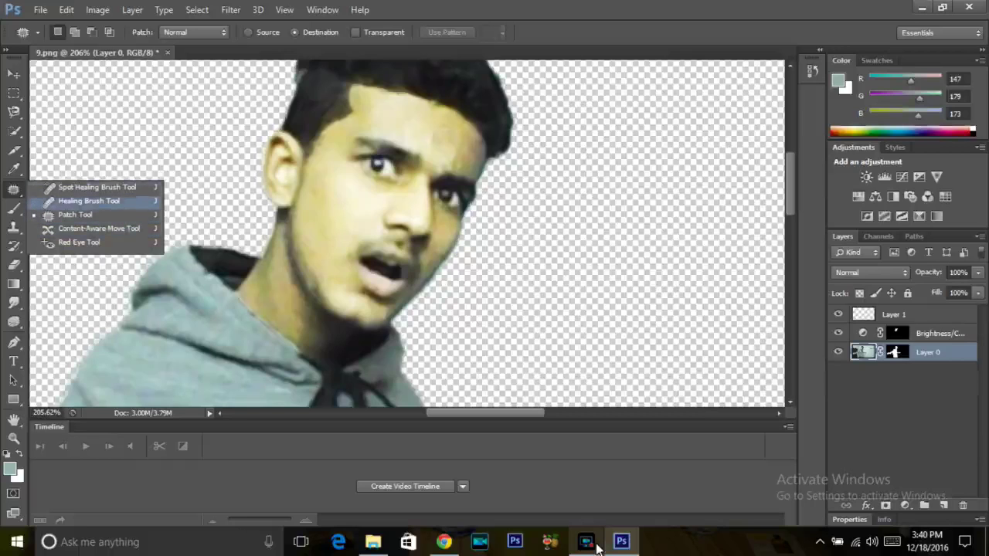
Choose the Patch Tool and patch a blemish on the man's cheek with clean skin
key("Up")
key("Down")
key("Up")
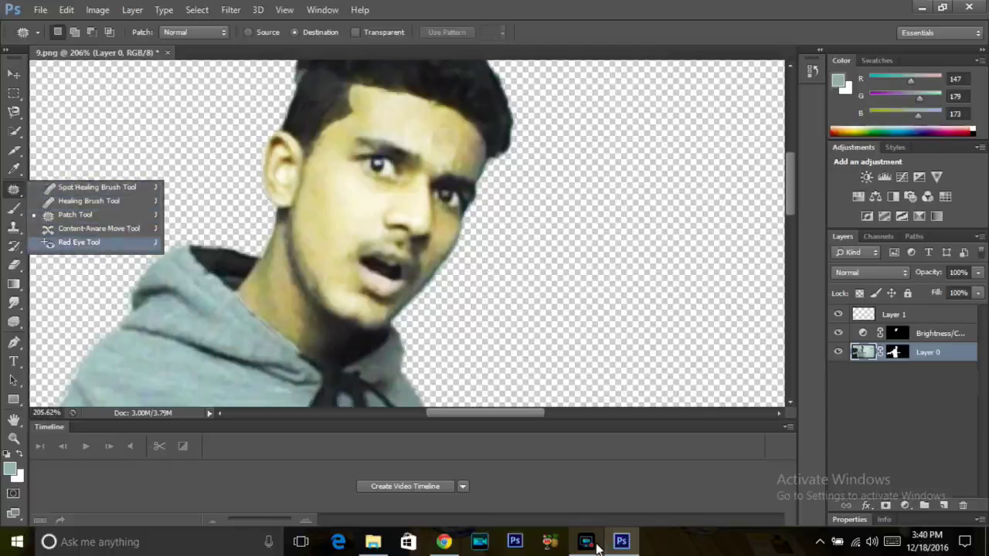
key("Up")
key("Up")
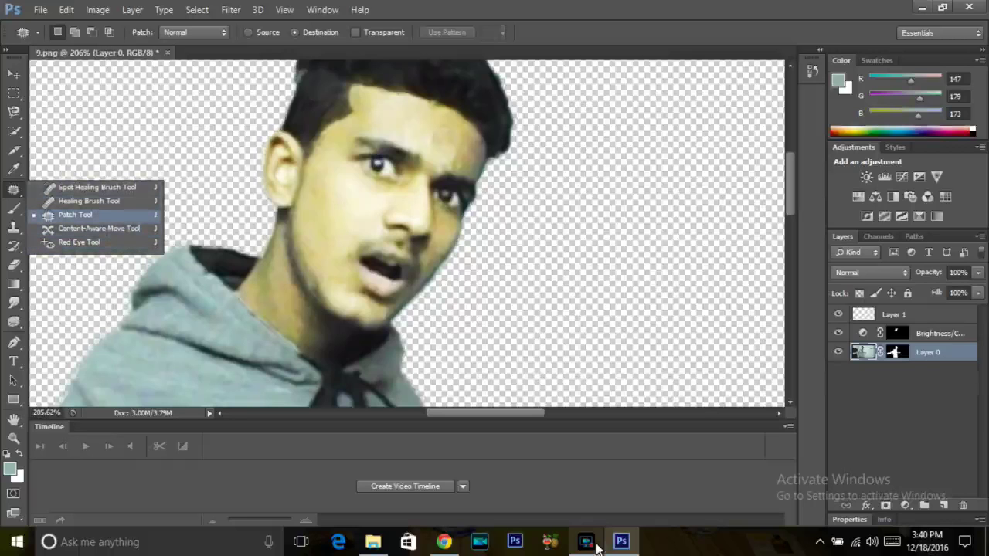
key("Return")
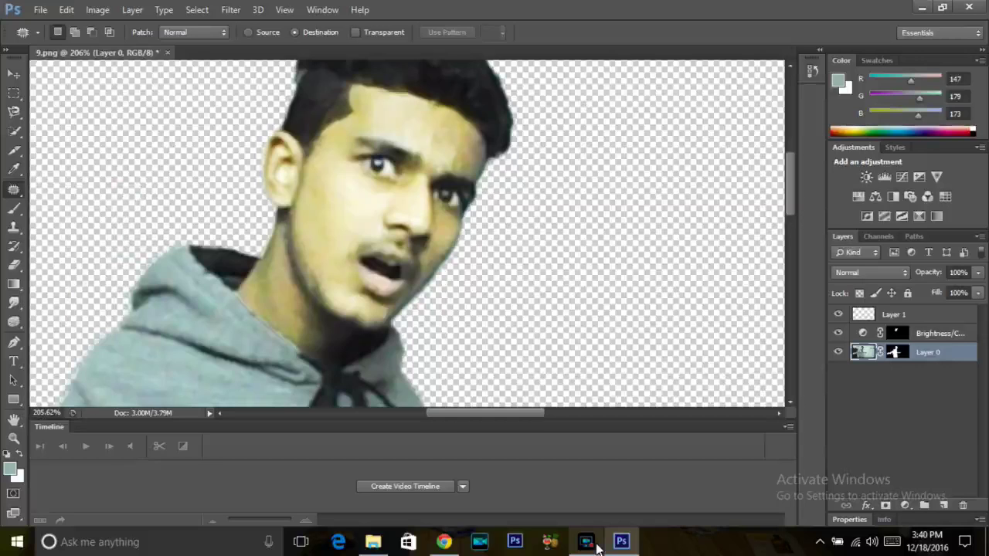
left_click_drag(339, 207, 346, 224)
left_click_drag(346, 251, 346, 251)
key("ctrl+d")
Patch the remaining blemishes on the forehead, temple and left cheek
mouse_move(397, 112)
left_mouse_down()
mouse_move(421, 118)
mouse_move(473, 159)
left_mouse_up()
mouse_move(412, 131)
left_mouse_down()
mouse_move(400, 110)
mouse_move(417, 135)
mouse_move(462, 135)
left_mouse_up()
key("ctrl+d")
left_click_drag(332, 203, 324, 180)
key("ctrl+d")
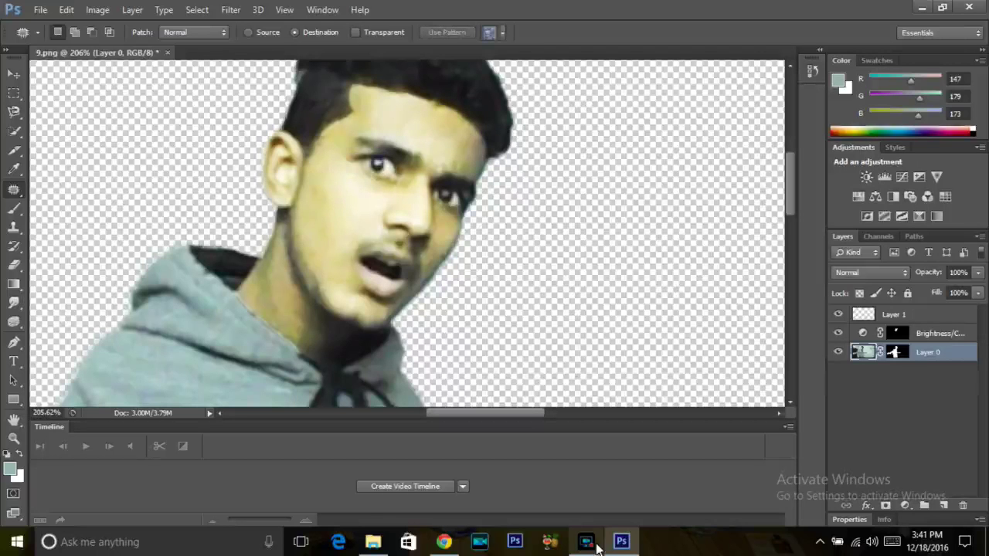
Zoom out to fit the whole image and nudge the man's Layer 0 slightly
key("z")
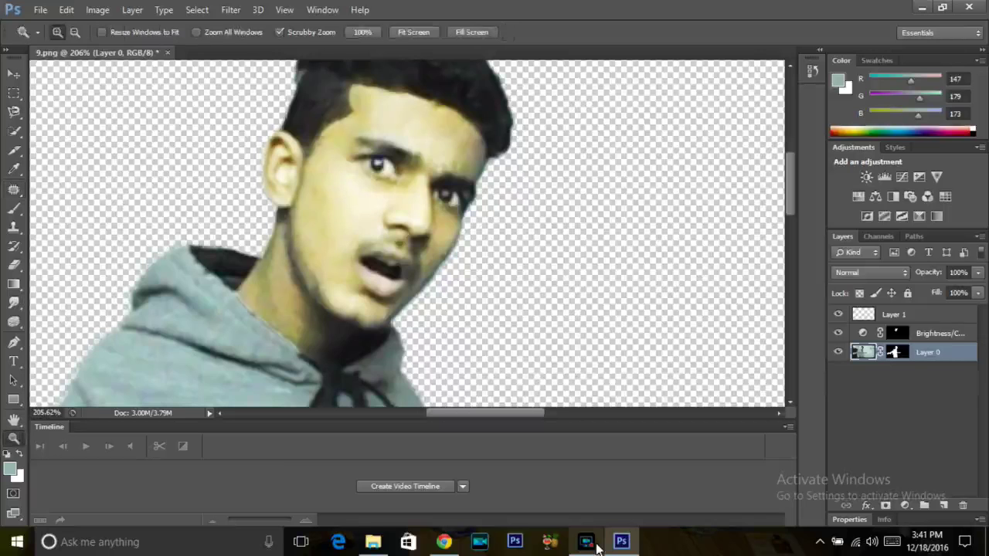
key("ctrl+minus")
key("ctrl+minus")
key("ctrl+minus")
right_click(360, 259)
left_click(390, 267)
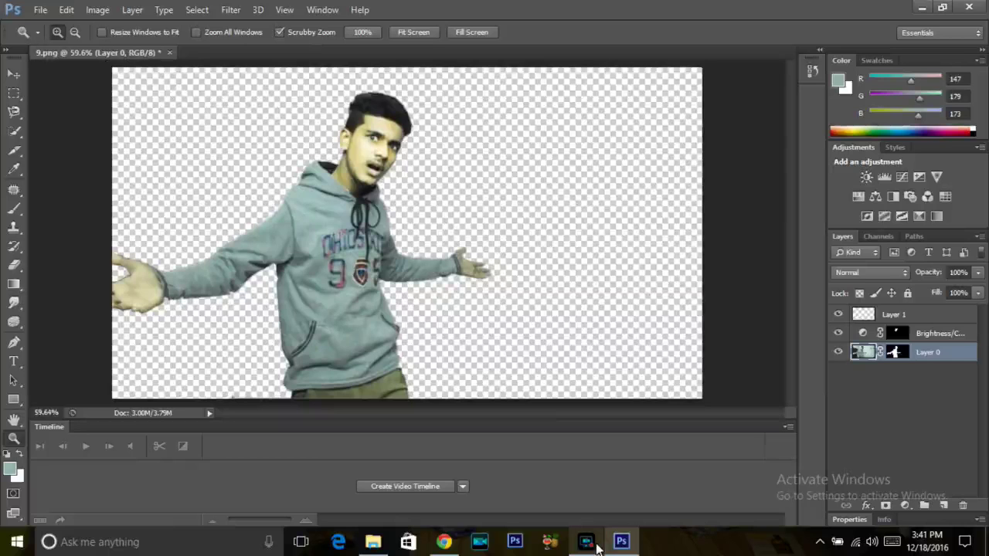
key("v")
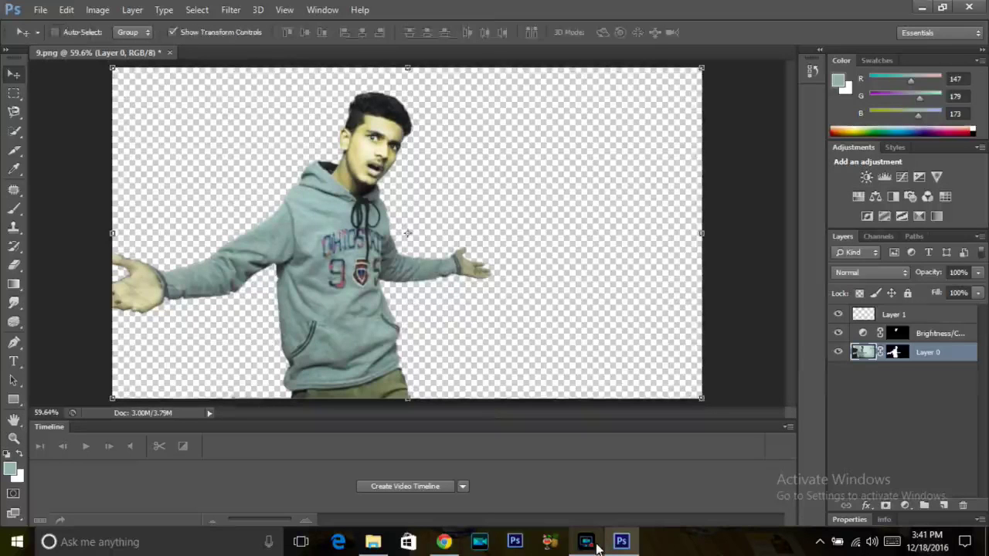
mouse_move(290, 193)
left_mouse_down()
mouse_move(278, 193)
mouse_move(287, 197)
left_mouse_up()
key("shift+Right")
key("shift+Right")
Open File > Place and browse down to the image file g
key("alt")
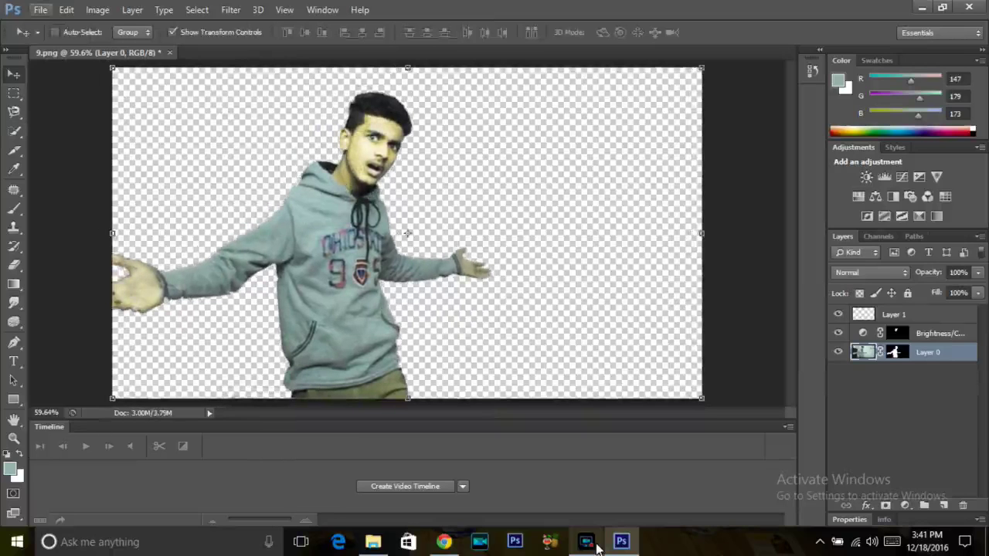
key("f")
key("Down")
key("Down")
key("Down")
key("Down")
key("Down")
key("Down")
key("Down")
key("Up")
key("Return")
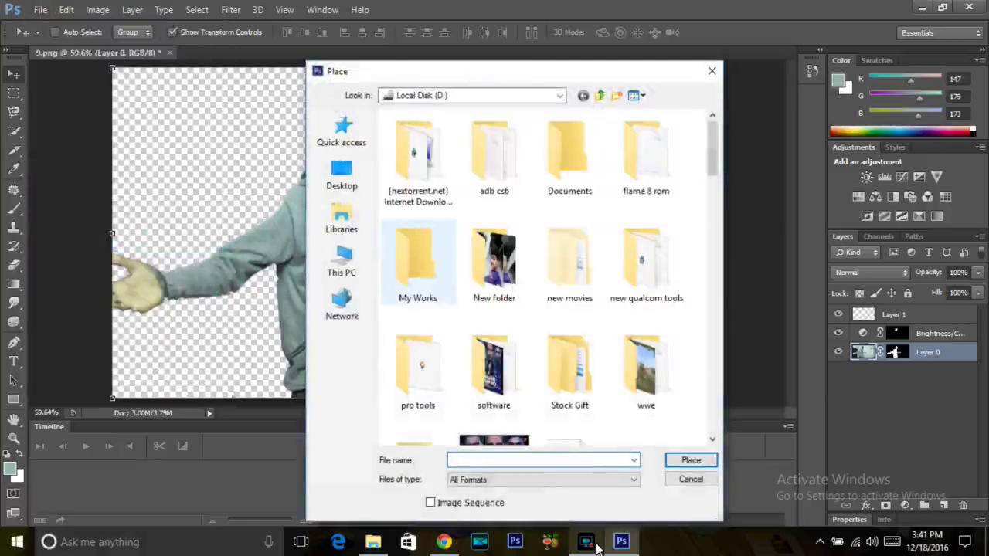
key("Page_Down")
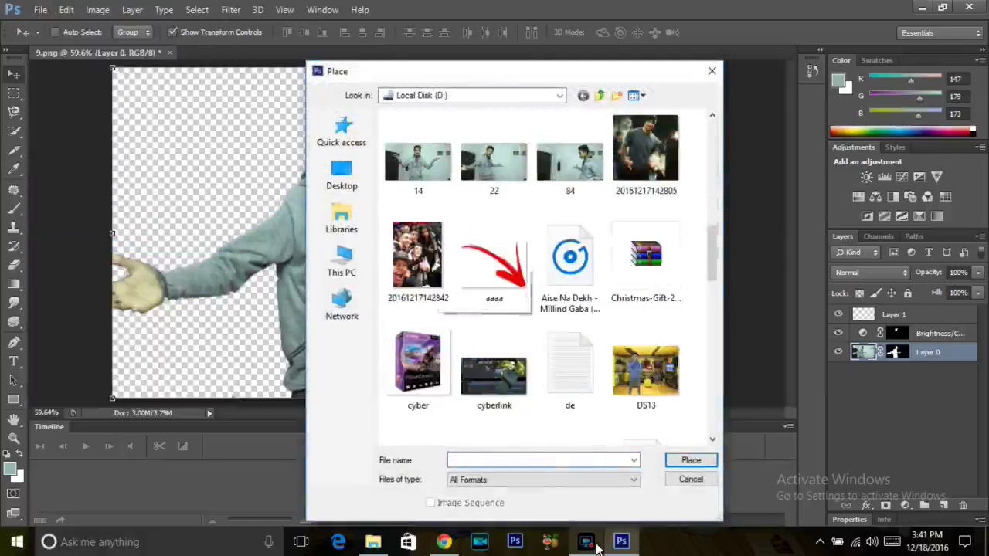
key("Page_Down")
key("g")
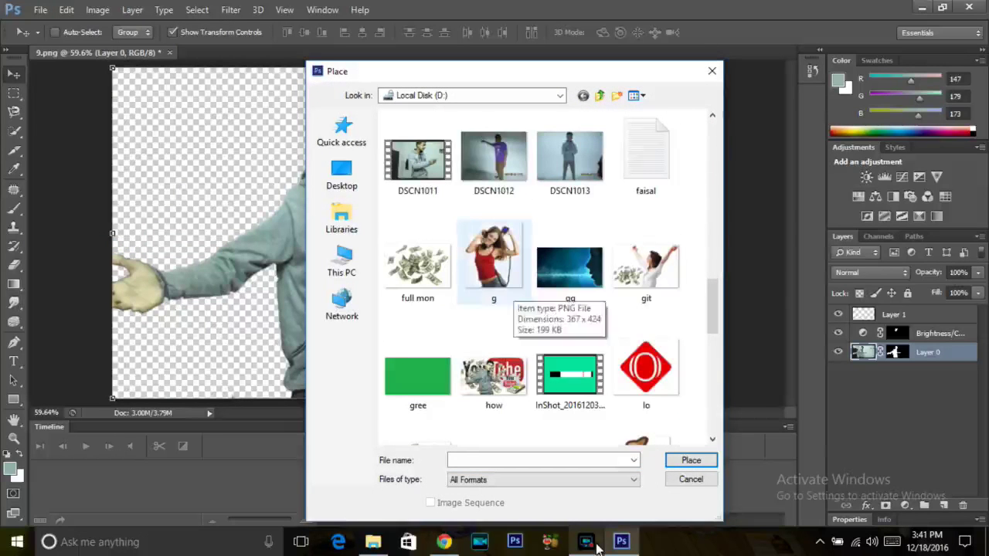
Place g.png right of the man, enlarged and lowered to the canvas bottom
key("Return")
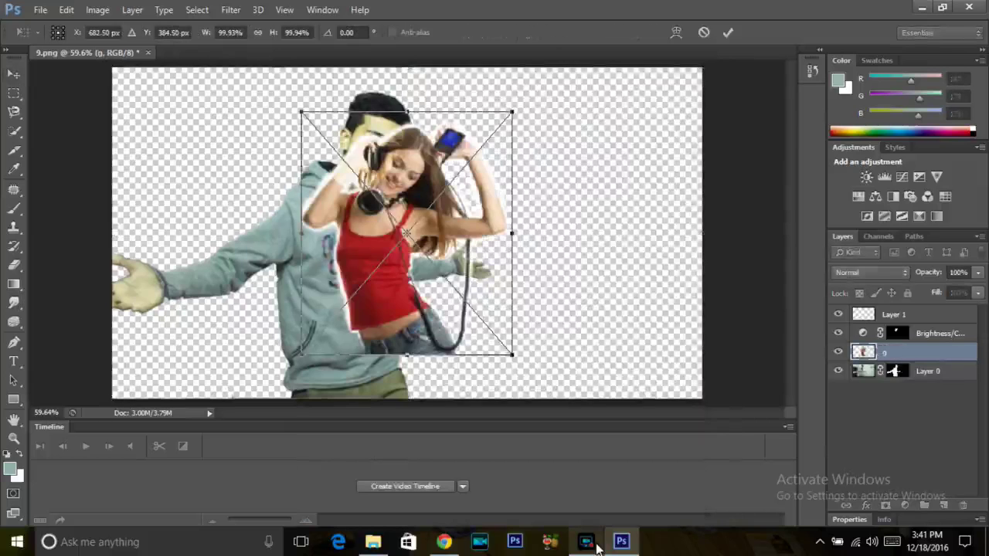
left_click_drag(420, 188, 577, 148)
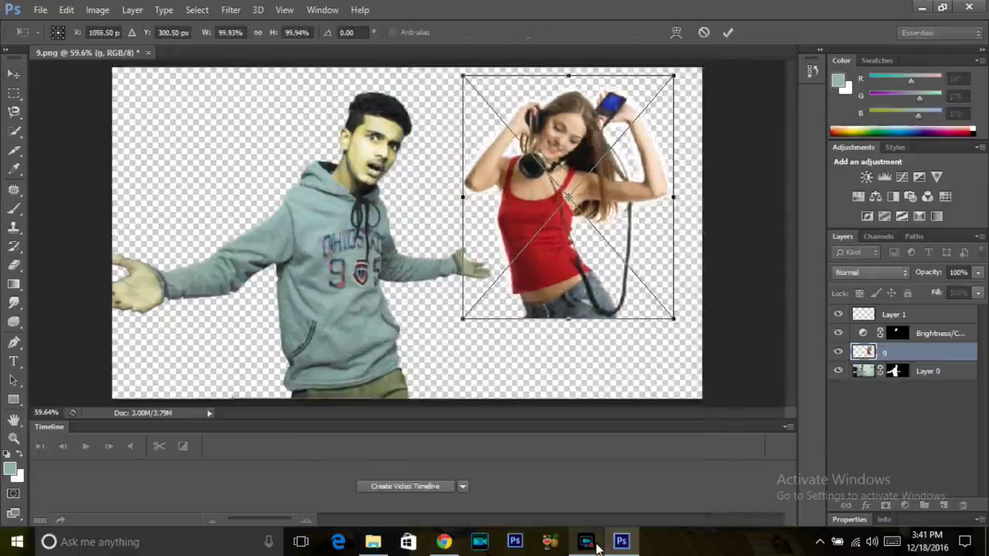
left_click_drag(462, 317, 455, 380)
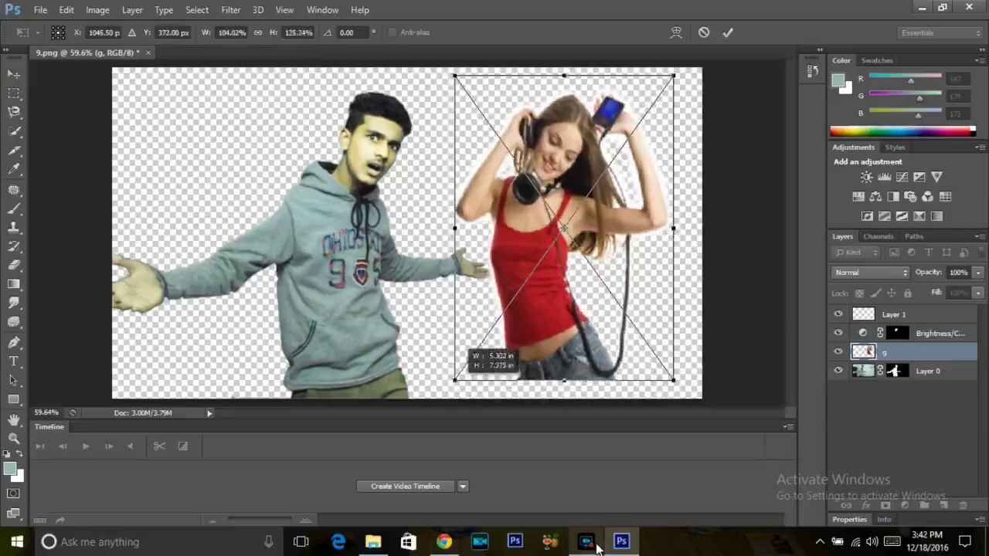
mouse_move(552, 205)
left_mouse_down()
mouse_move(557, 237)
mouse_move(579, 214)
left_mouse_up()
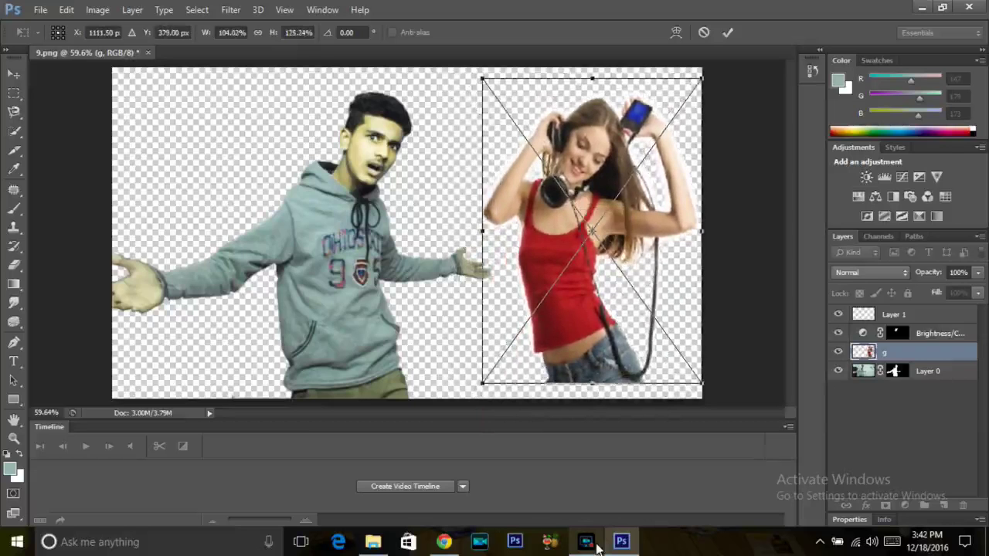
left_click_drag(579, 214, 579, 229)
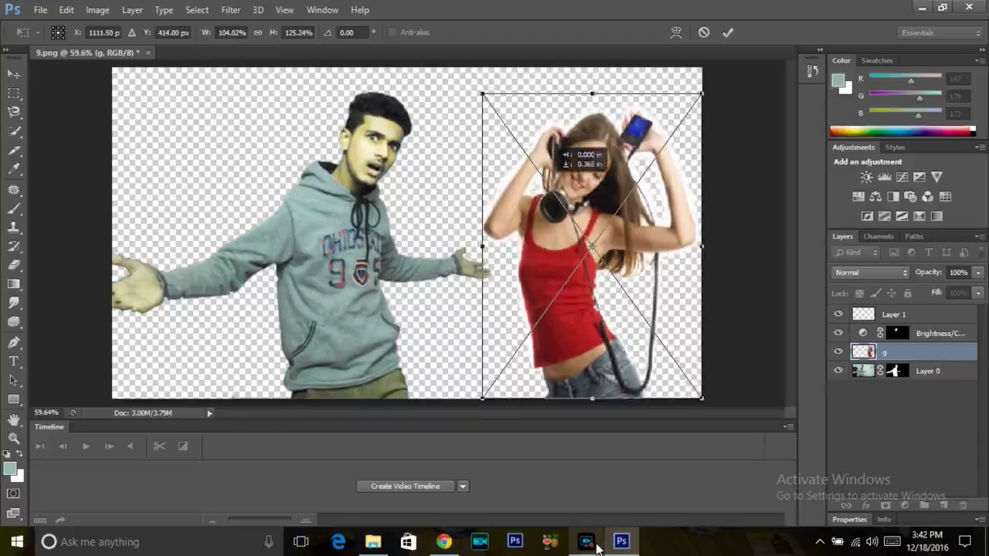
key("v")
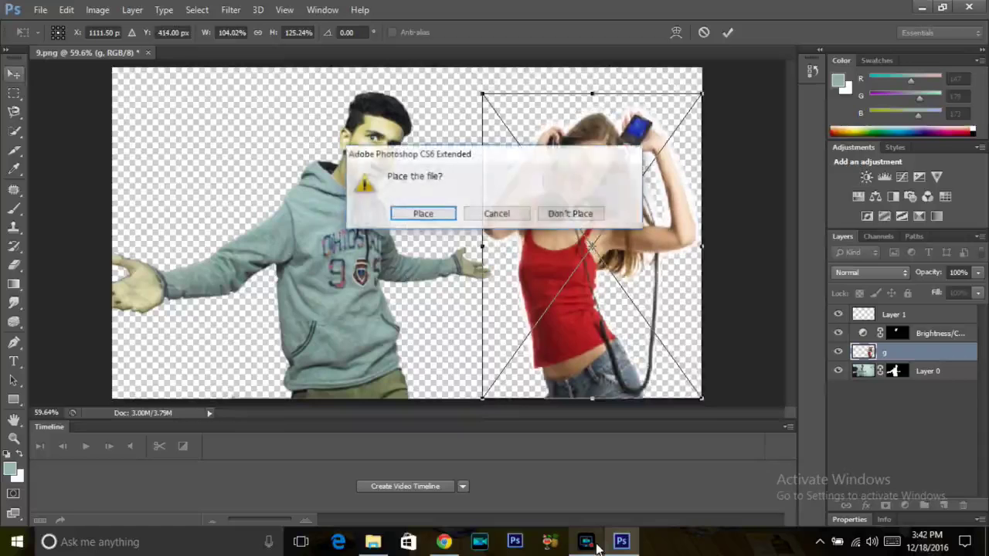
key("Return")
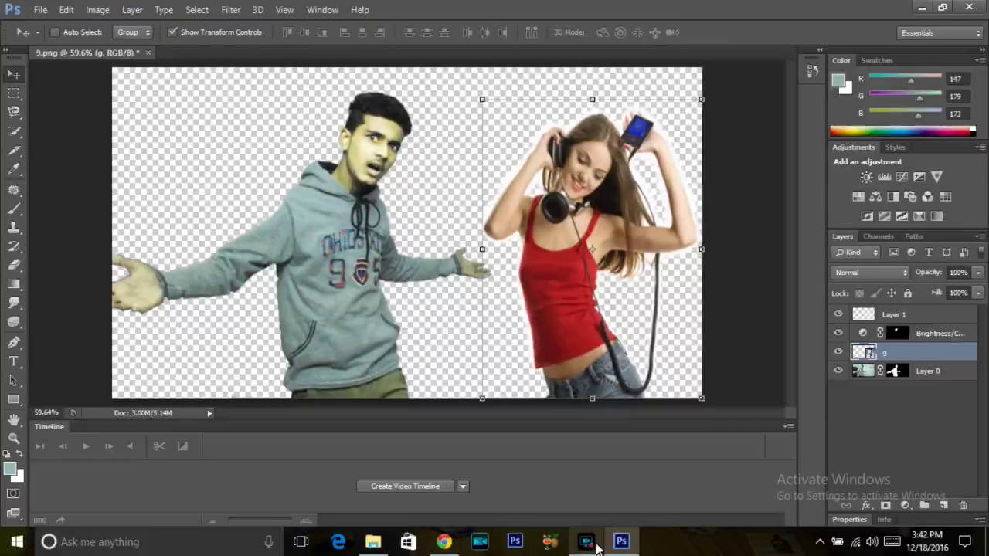
Narrow the girl layer slightly from its left edge with Free Transform and commit
key("ctrl+t")
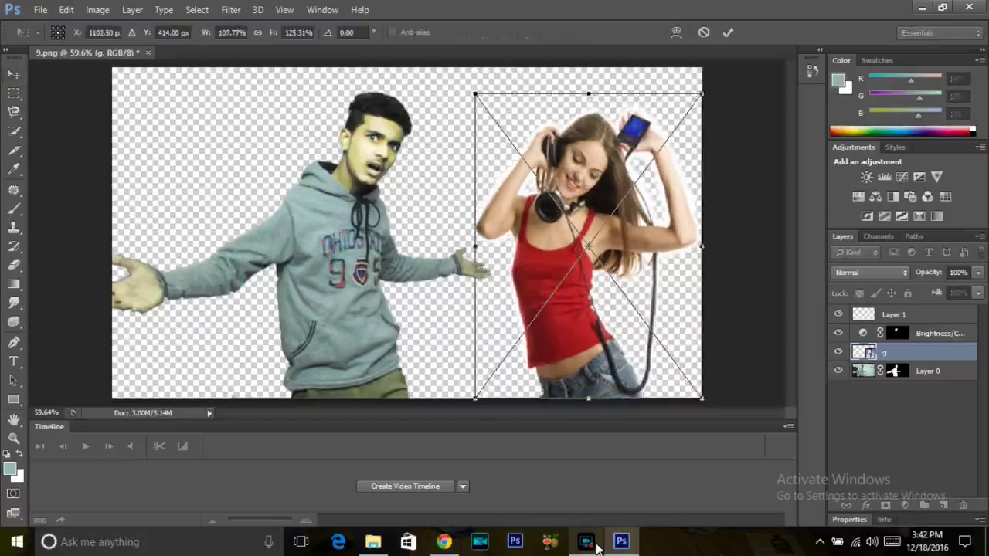
left_click_drag(475, 246, 487, 246)
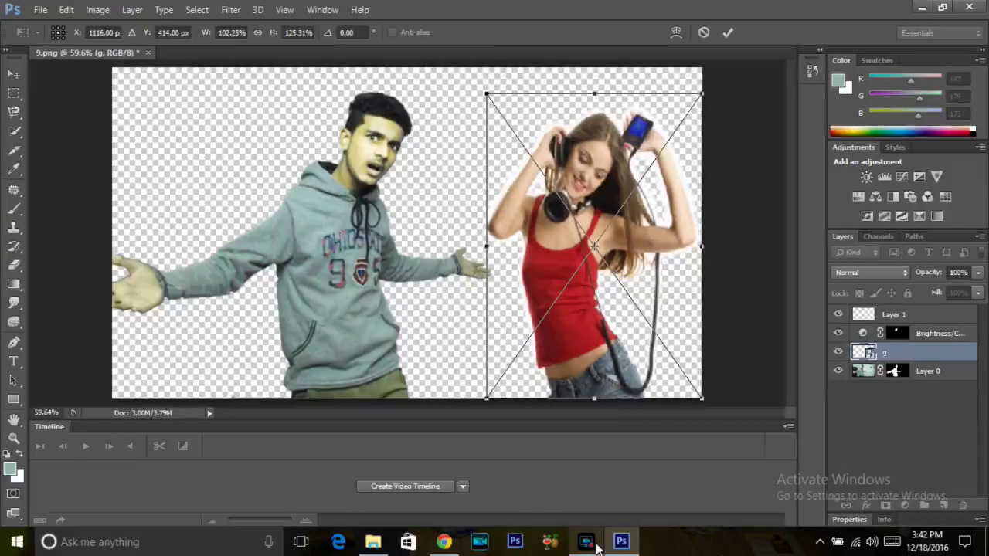
key("alt")
key("f")
key("l")
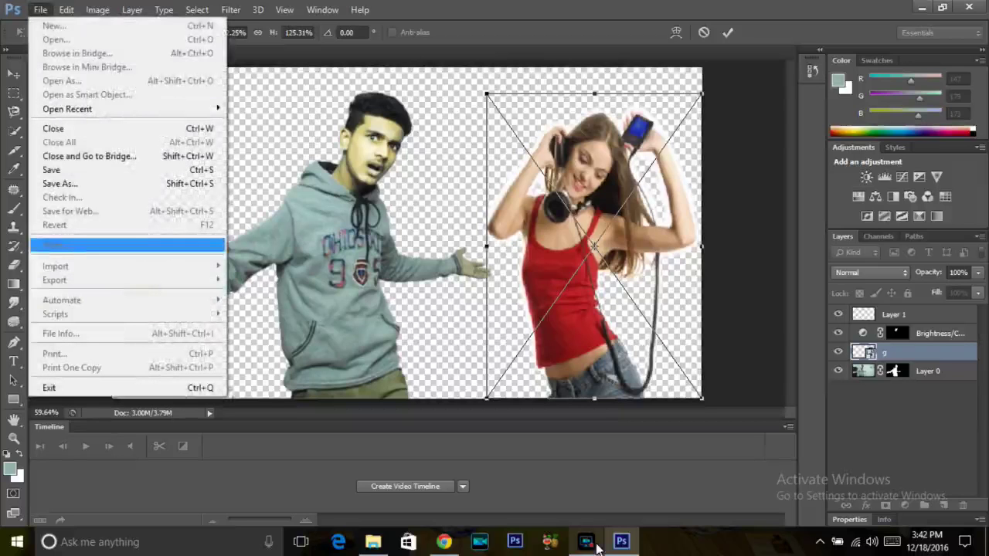
key("Escape")
key("v")
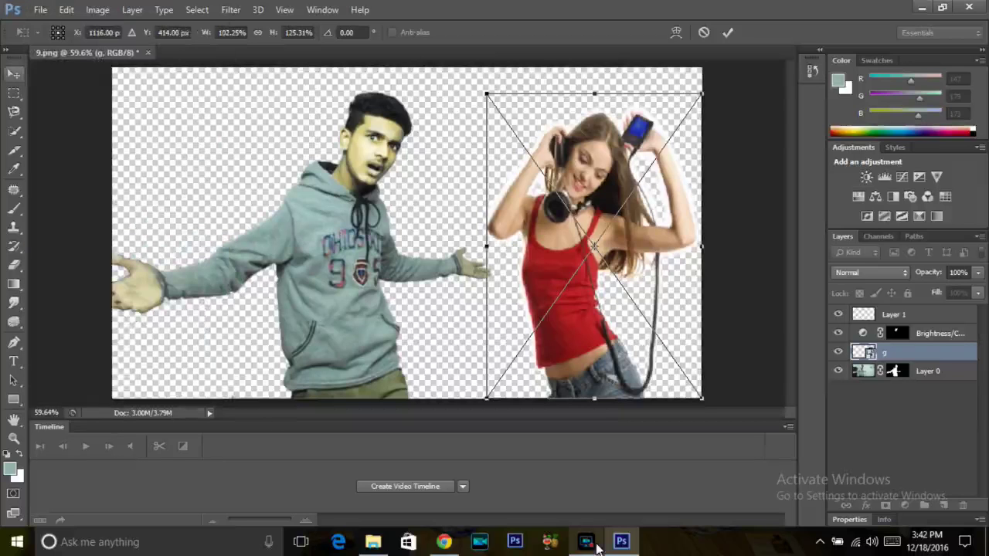
key("v")
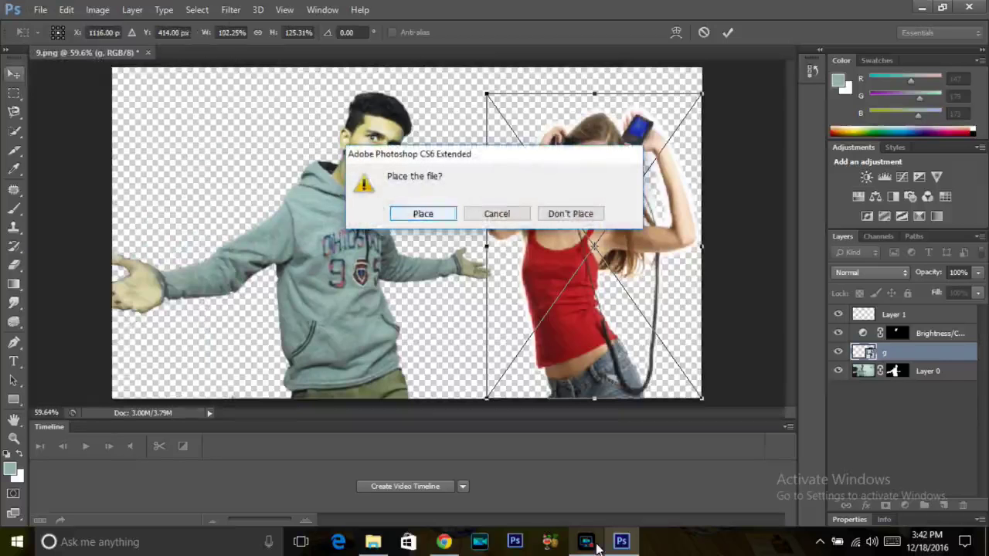
key("Return")
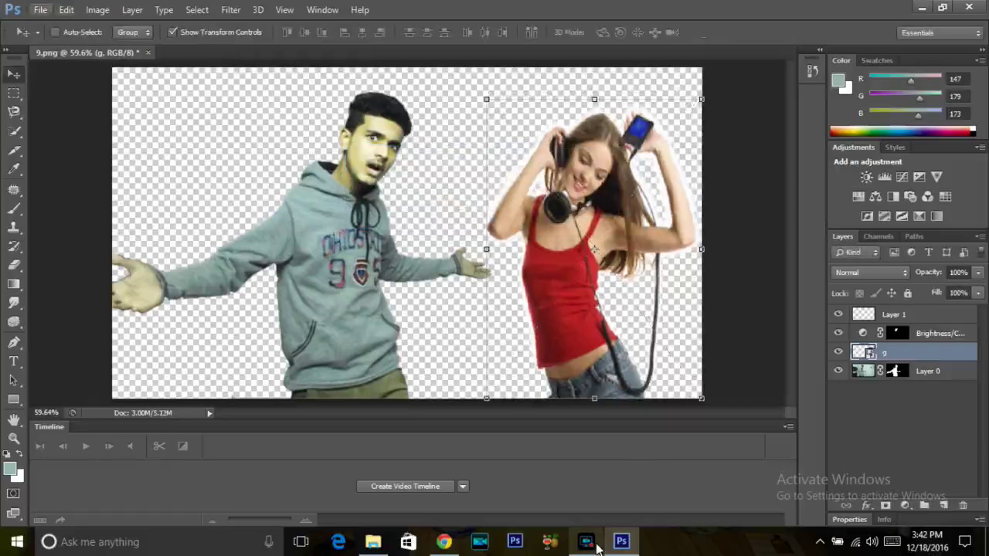
key("alt+f")
key("Down")
key("Down")
key("Down")
key("Down")
key("Down")
key("Down")
key("Down")
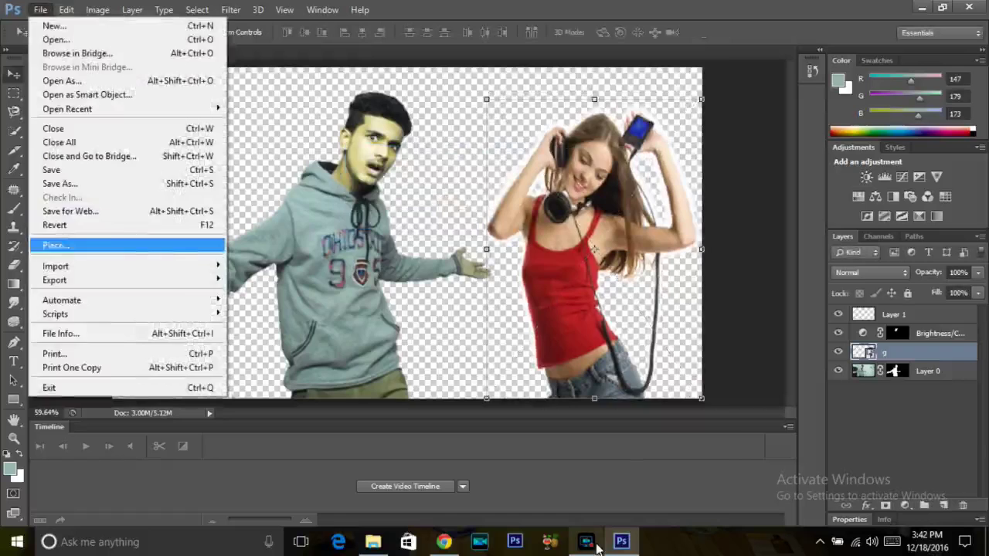
Open the Place browser again and navigate through This PC to drive E:
key("Return")
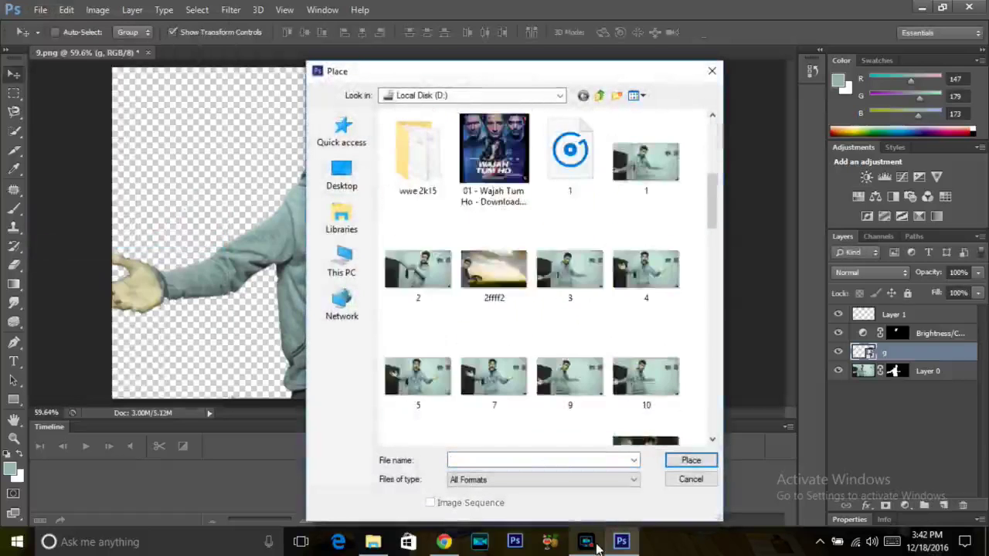
scroll(540, 278, "down", 5)
scroll(541, 278, "down", 2)
scroll(541, 278, "down", 3)
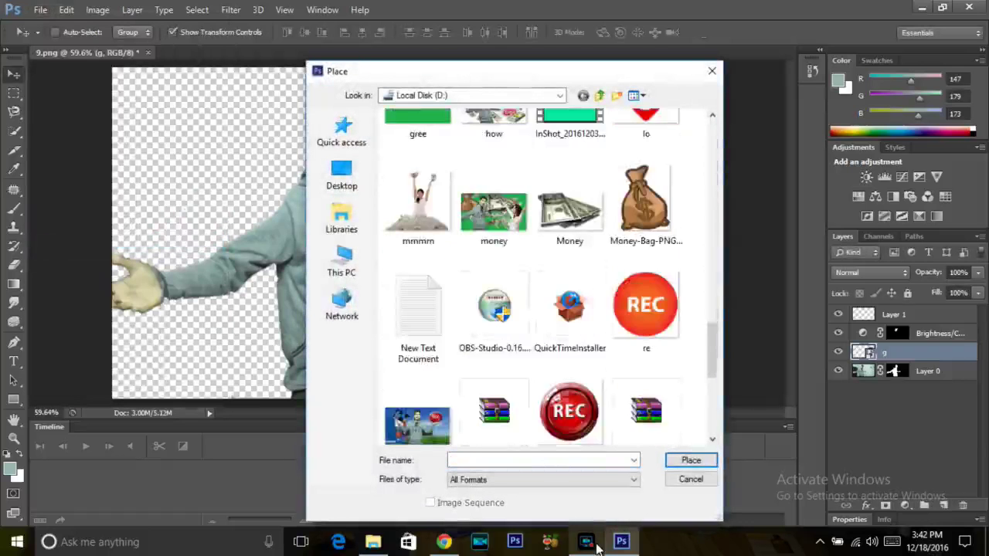
scroll(541, 278, "down", 2)
scroll(541, 278, "down", 2)
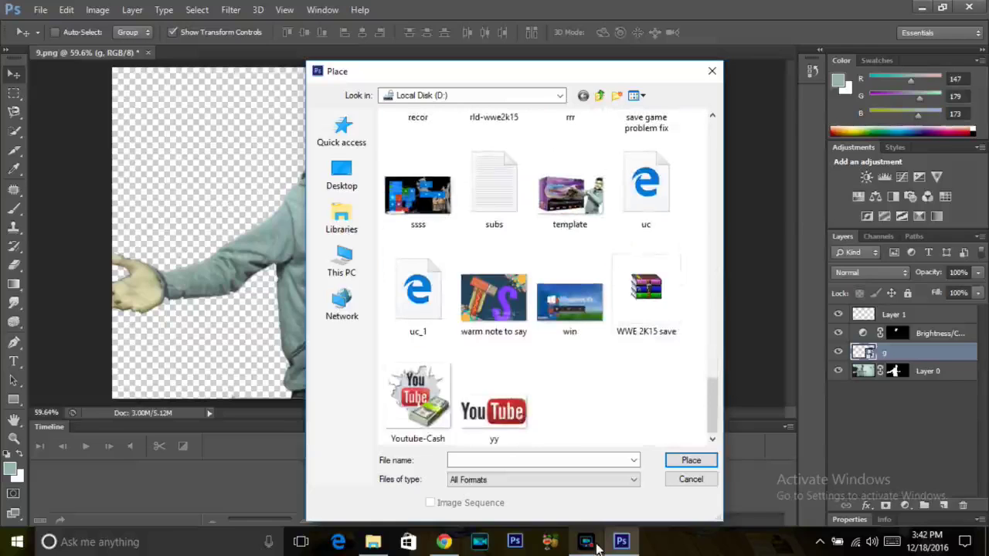
left_click(341, 263)
key("s")
key("Return")
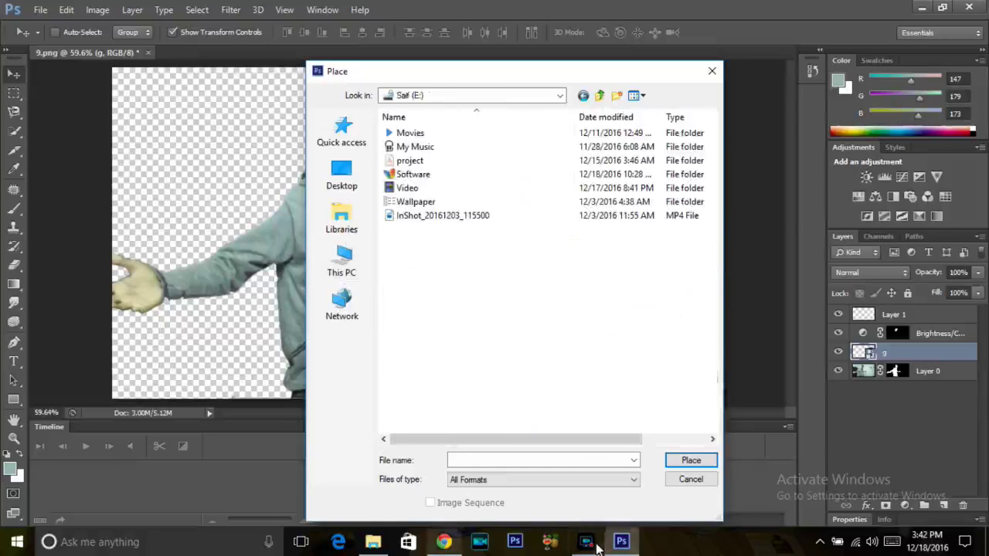
Briefly switch to the web browser window, then return to Photoshop
left_click(444, 541)
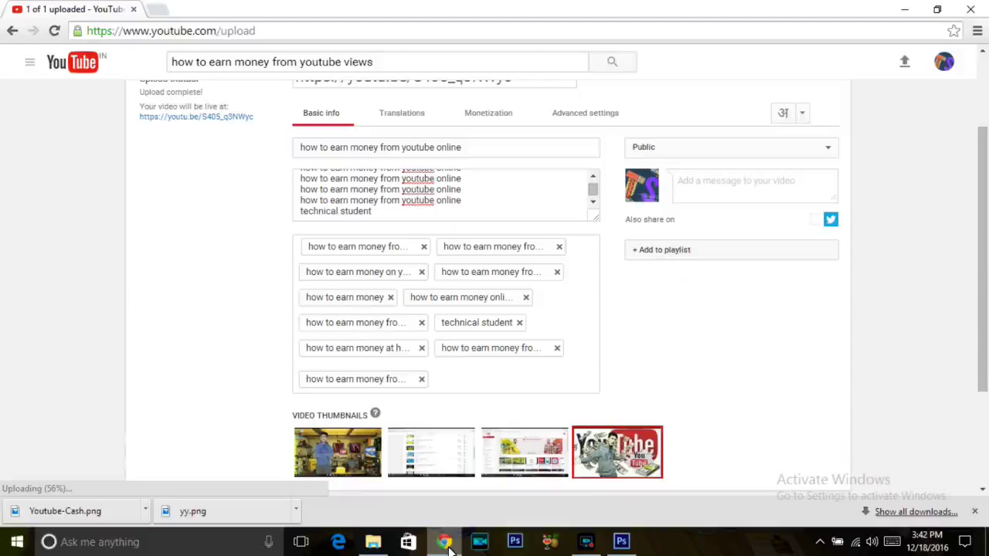
scroll(564, 335, "up", 2)
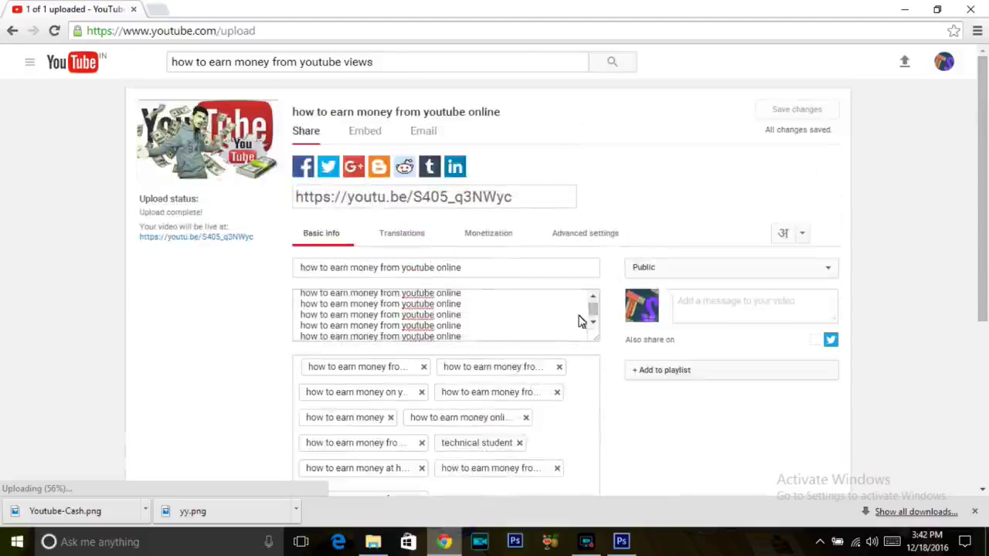
left_click(444, 541)
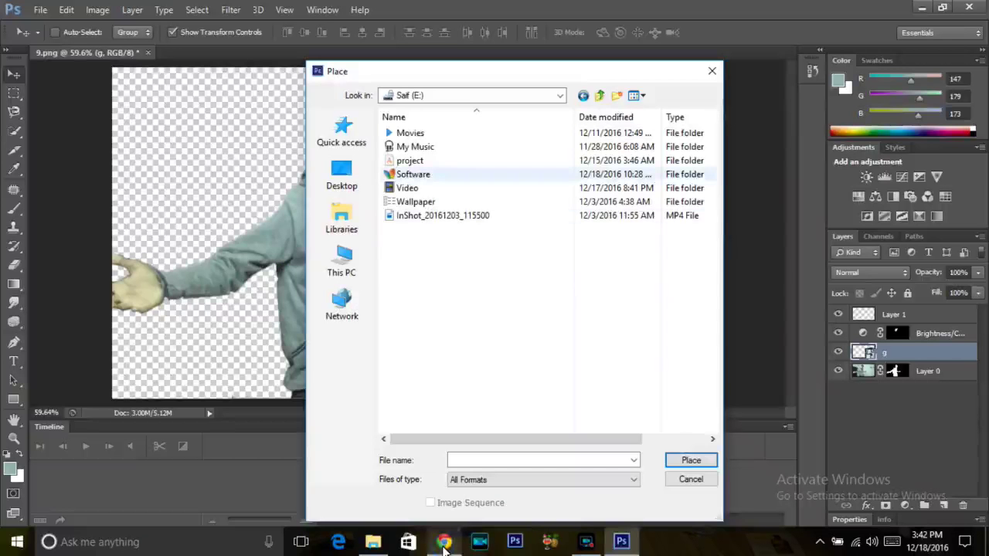
Open the Wallpaper folder and its 'full hd+3d' subfolder in the Place browser
key("Return")
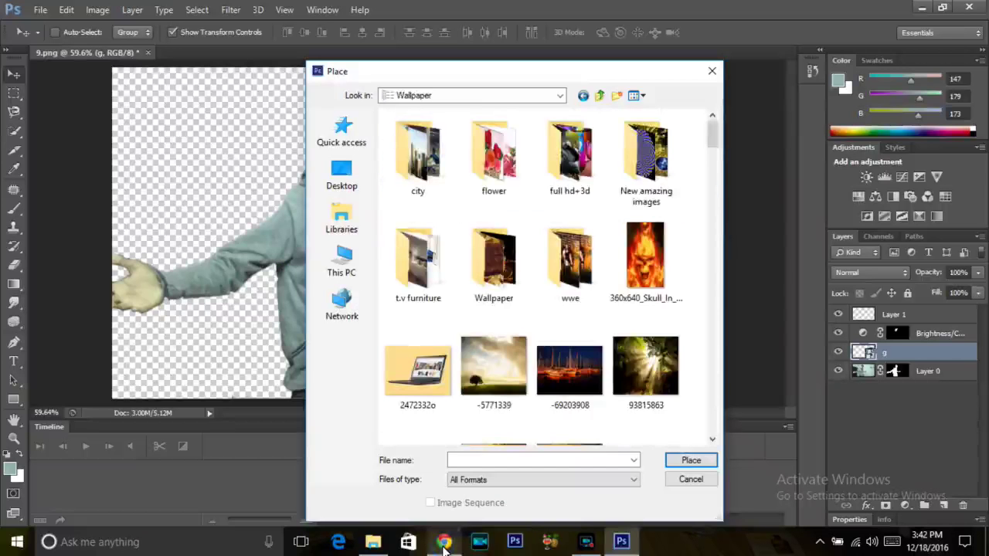
left_click(645, 255)
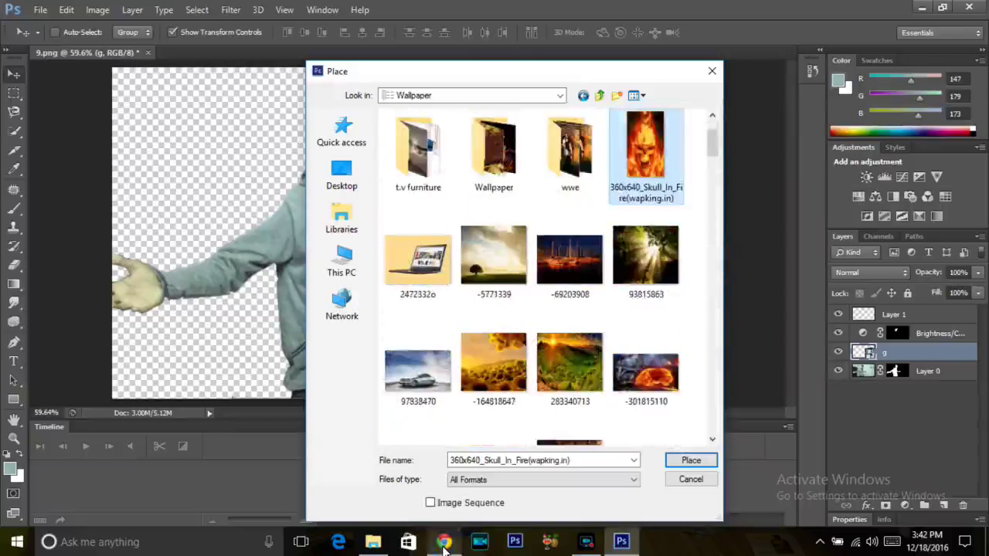
scroll(549, 270, "down", 5)
scroll(548, 270, "down", 5)
scroll(548, 270, "down", 5)
scroll(549, 270, "up", 15)
key("Up")
key("Left")
key("Return")
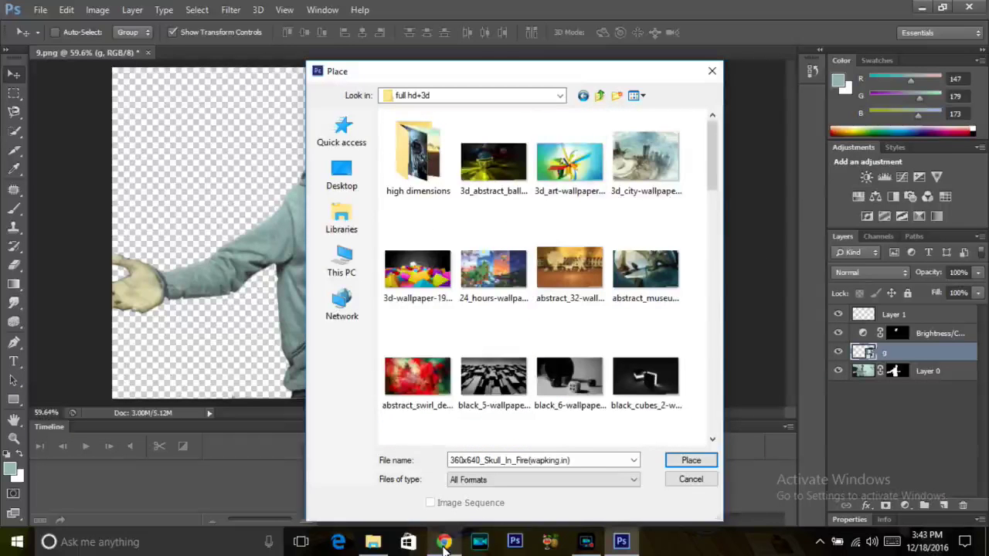
Scroll to the park_4-wallpaper image and place it
scroll(549, 278, "down", 3)
scroll(548, 278, "down", 3)
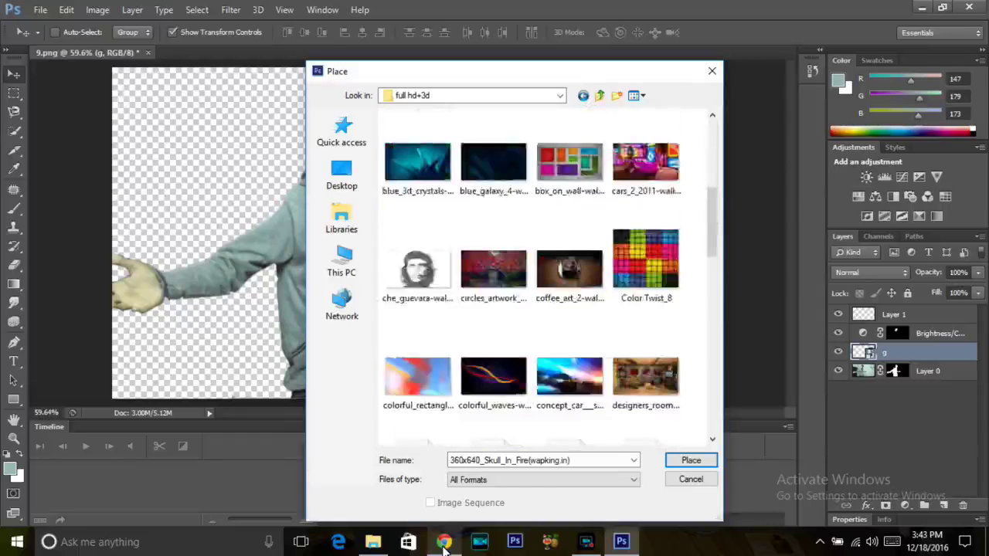
scroll(548, 278, "down", 3)
scroll(548, 278, "down", 3)
scroll(548, 278, "down", 3)
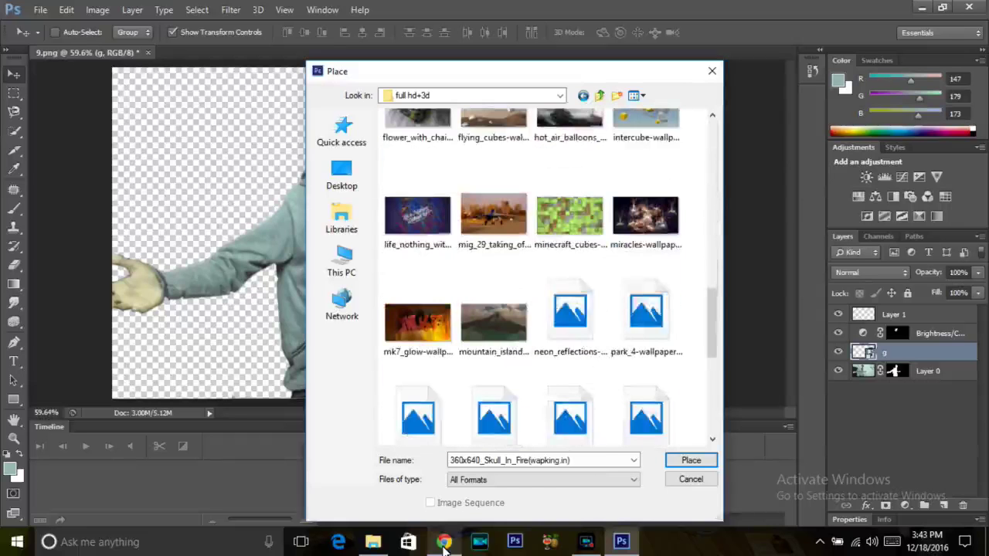
scroll(548, 278, "down", 3)
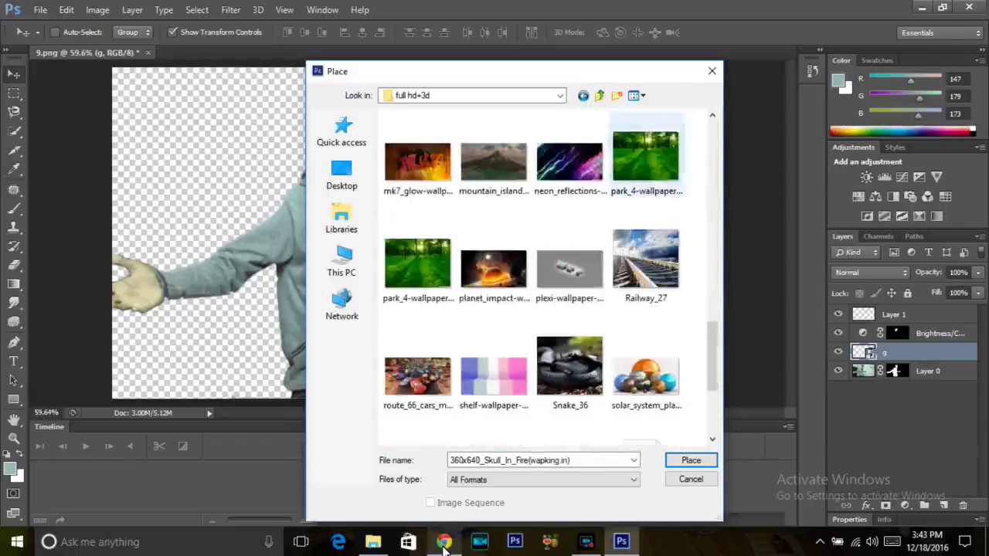
key("Return")
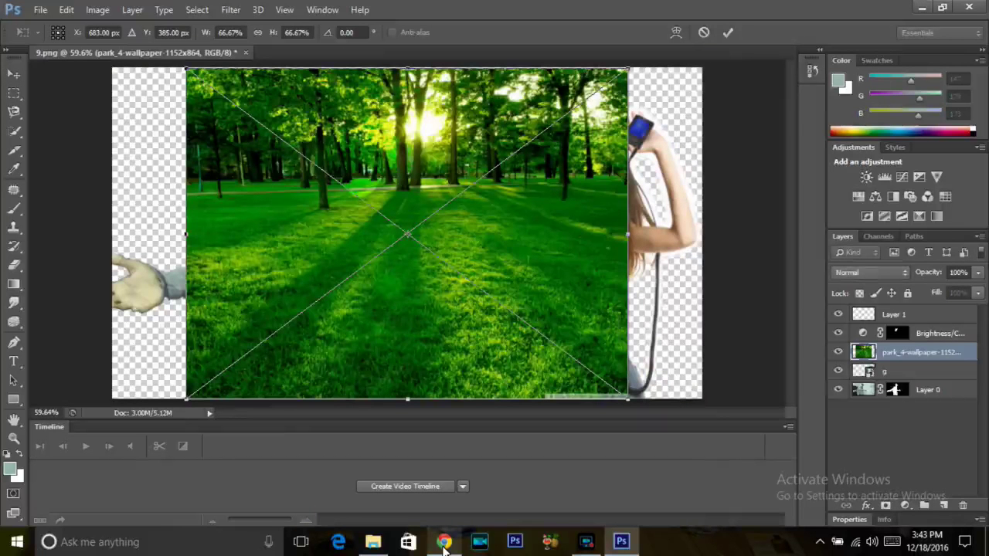
Stretch the park picture out to the left and right canvas edges and commit the placement
left_click_drag(627, 351, 701, 351)
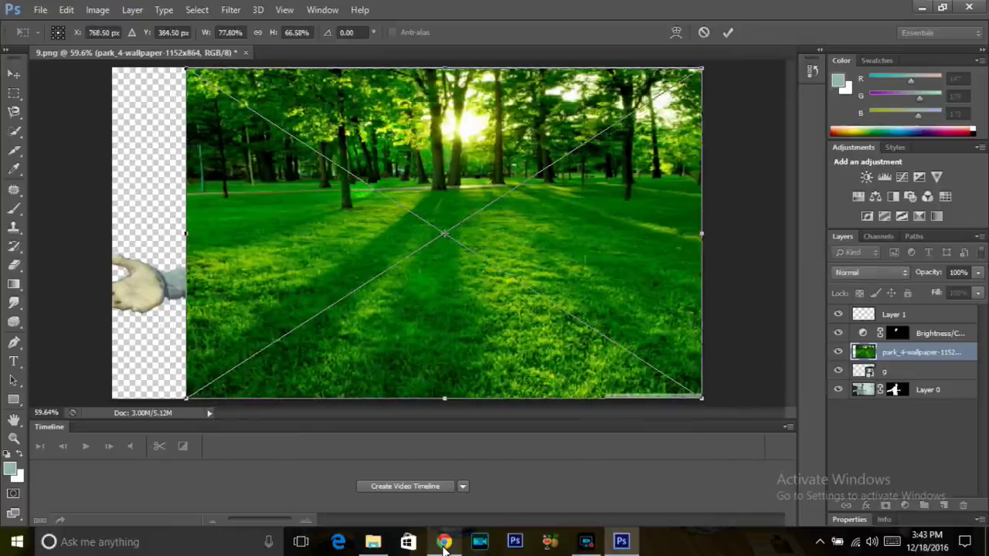
left_click_drag(186, 352, 112, 351)
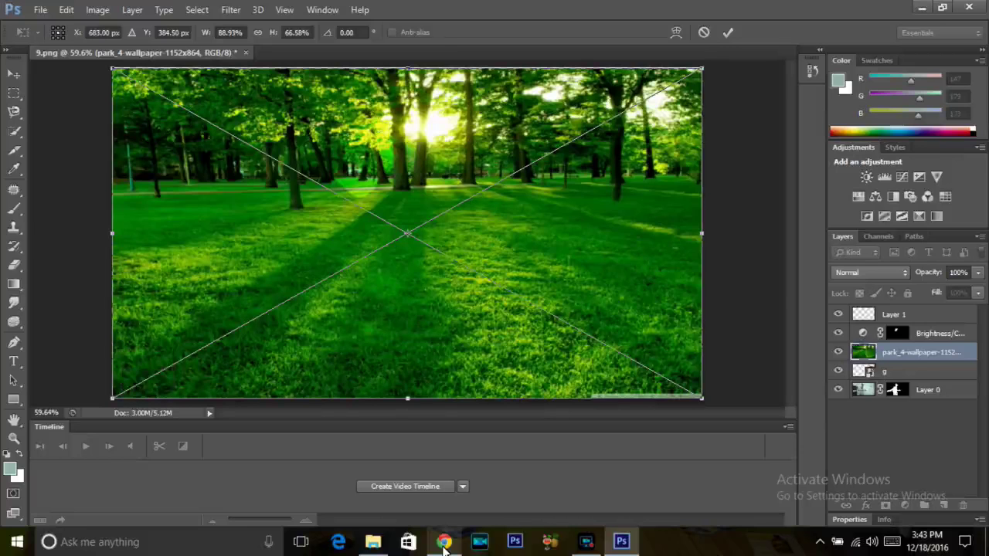
key("v")
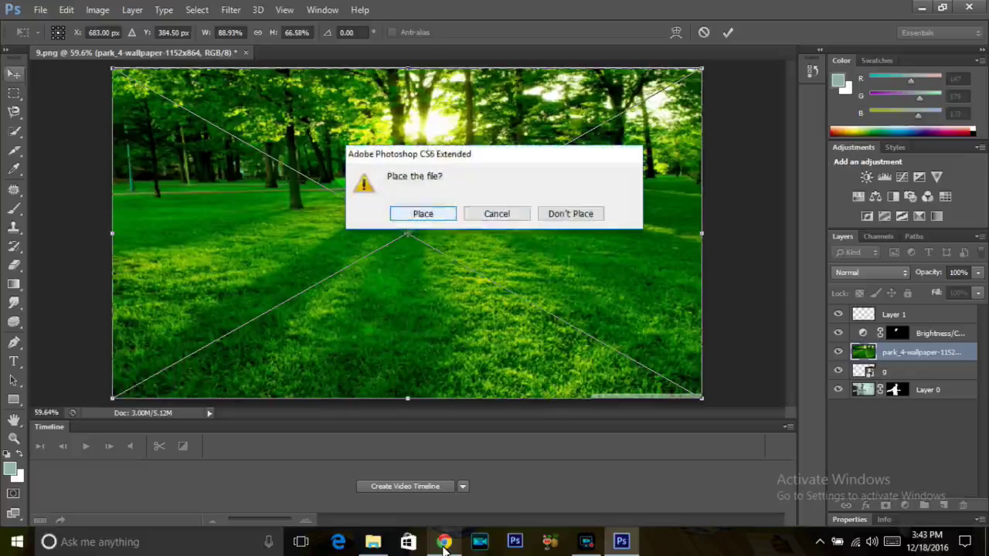
key("Return")
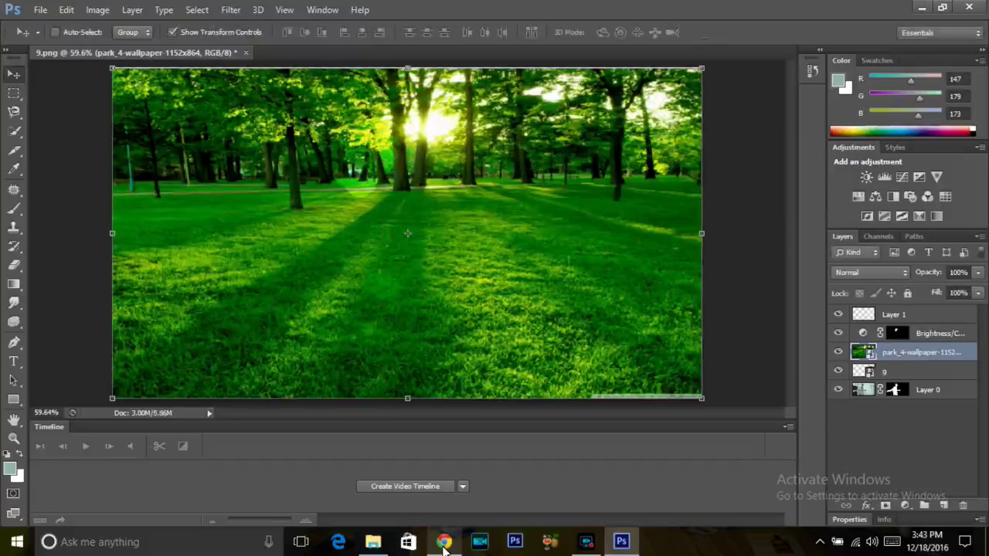
left_click(586, 542)
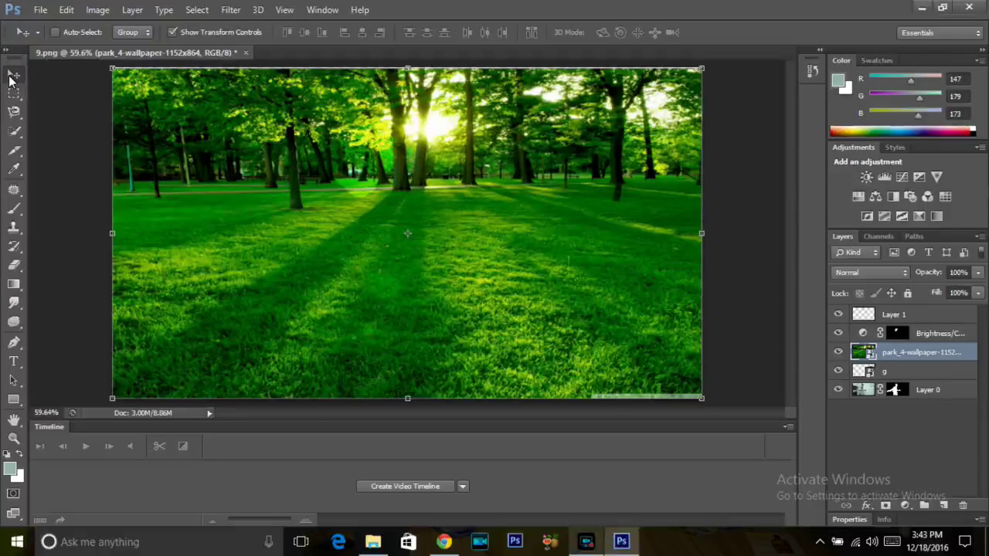
Send the park layer to the bottom of the stack and nudge it slightly
key("ctrl+bracketleft")
key("ctrl+bracketleft")
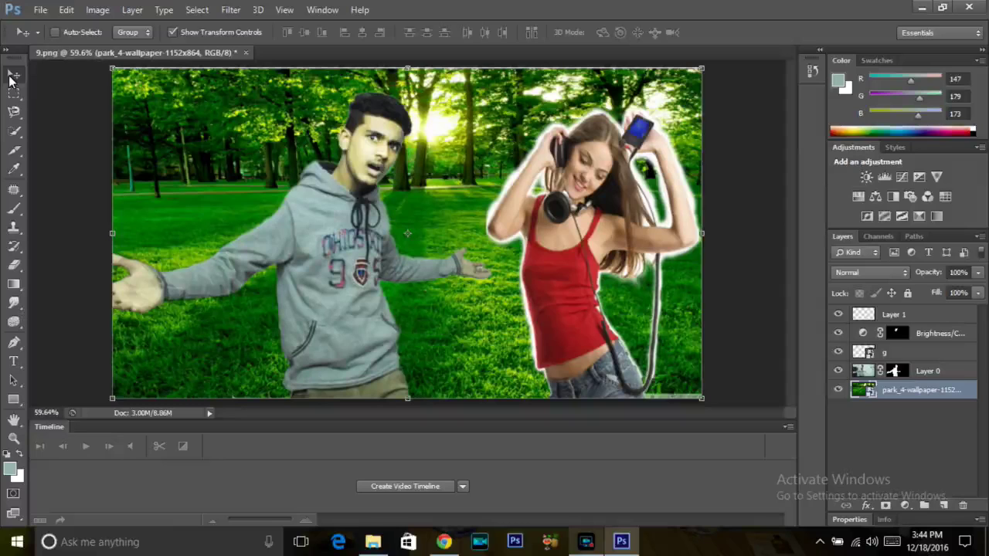
left_click(344, 230)
left_click_drag(343, 230, 354, 202)
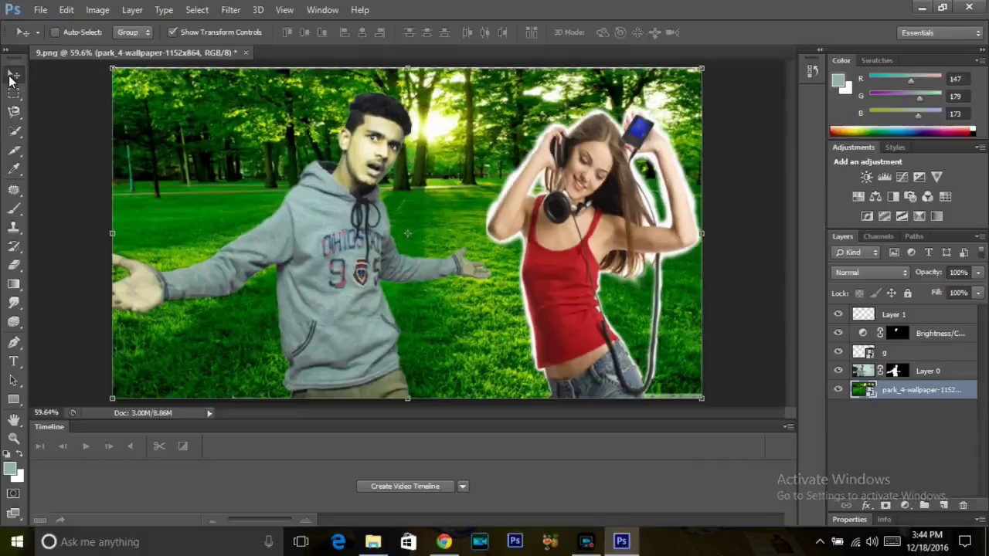
Select layer g and shift the girl slightly to the left
key("alt+bracketright")
key("alt+bracketright")
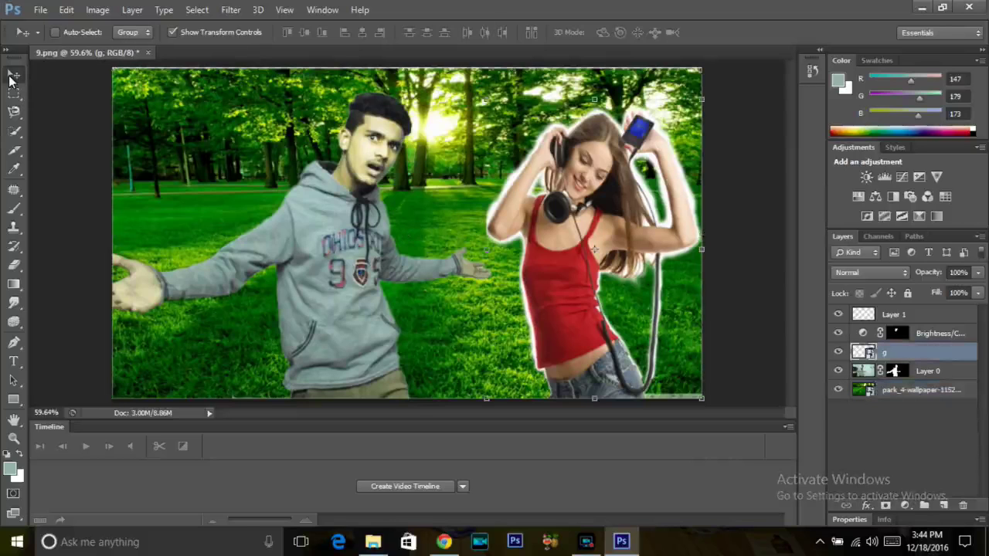
left_click_drag(614, 184, 615, 184)
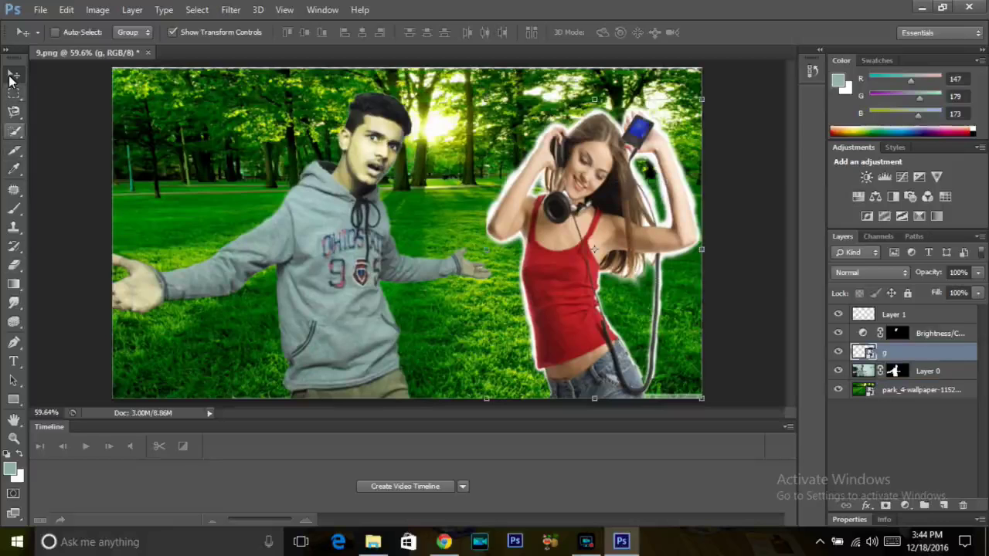
key("w")
key("shift+w")
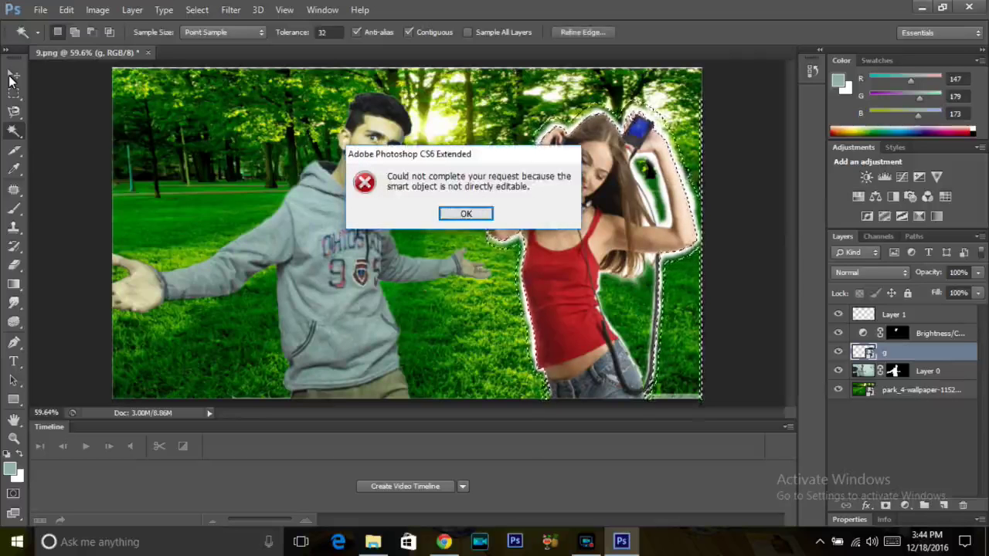
key("Return")
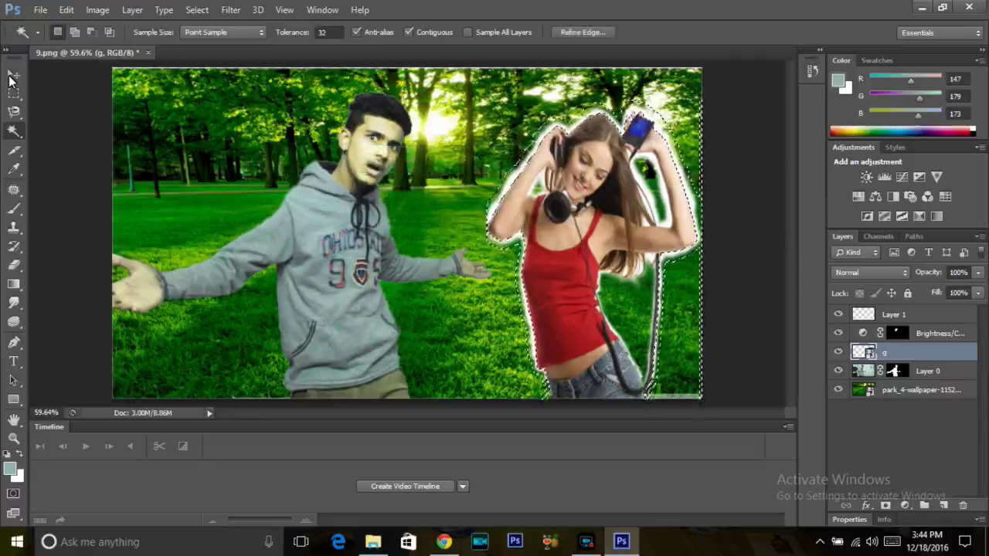
key("Delete")
key("Return")
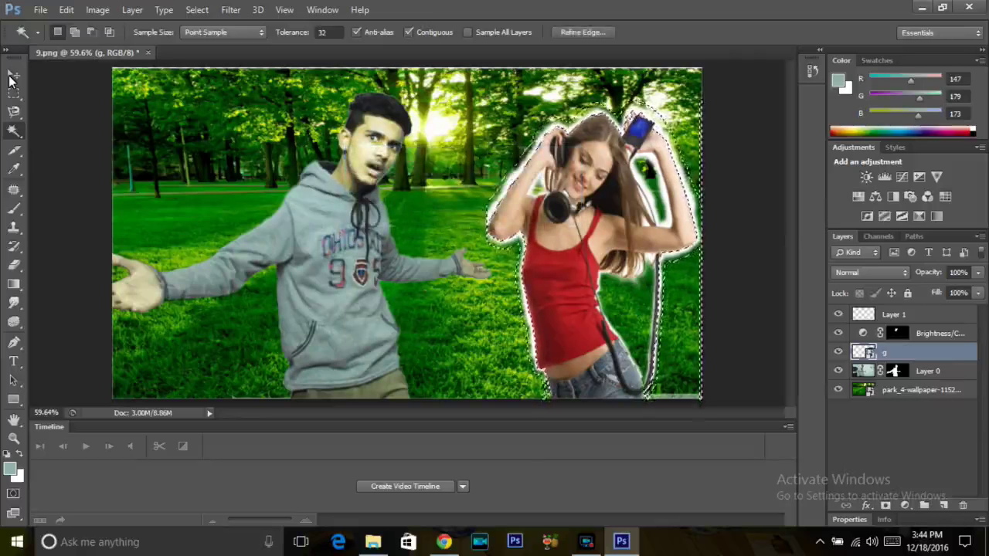
key("l")
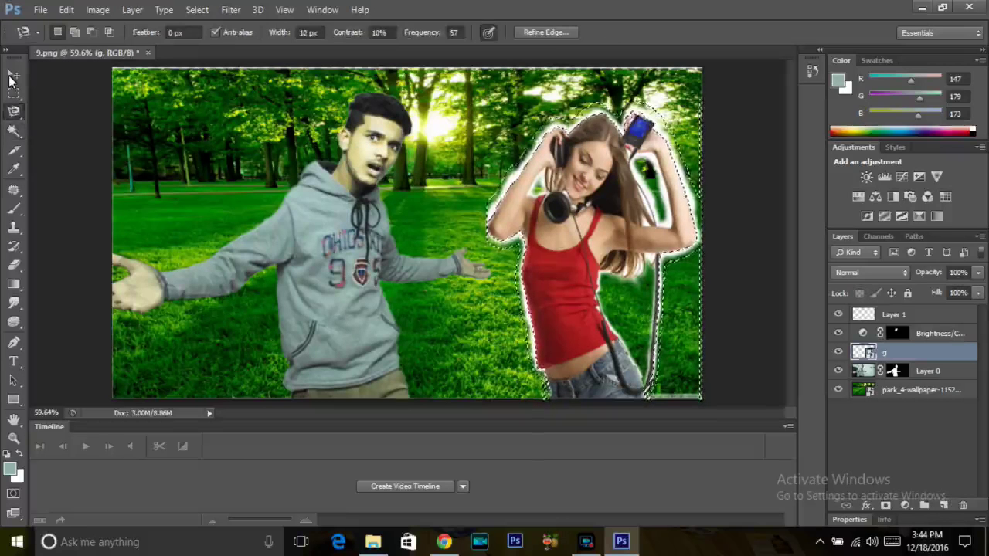
key("ctrl+d")
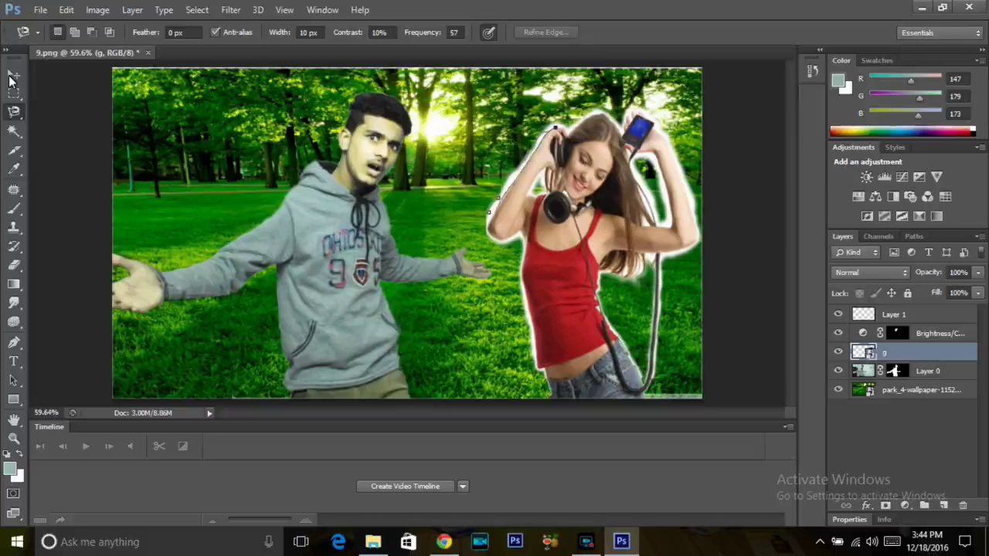
key("ctrl+shift+d")
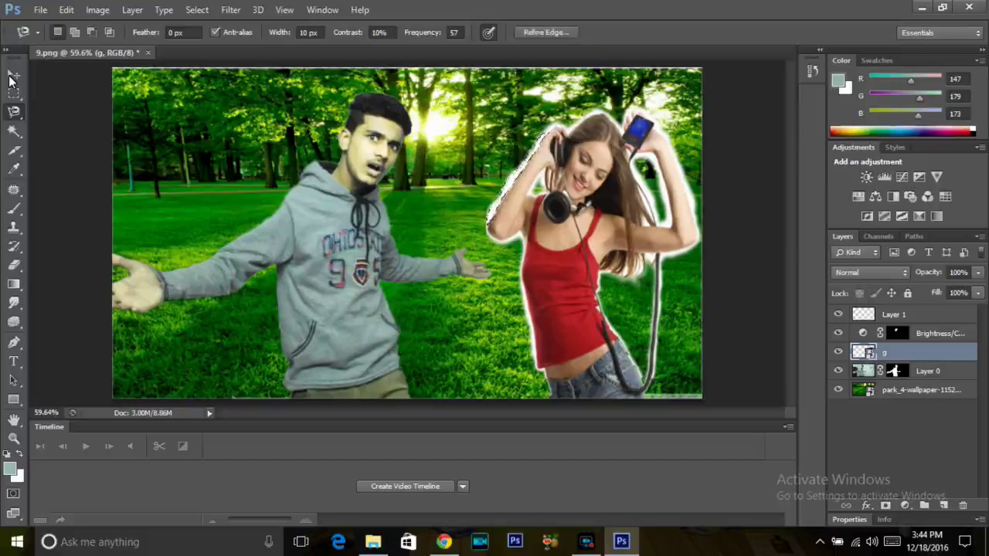
key("Delete")
key("Return")
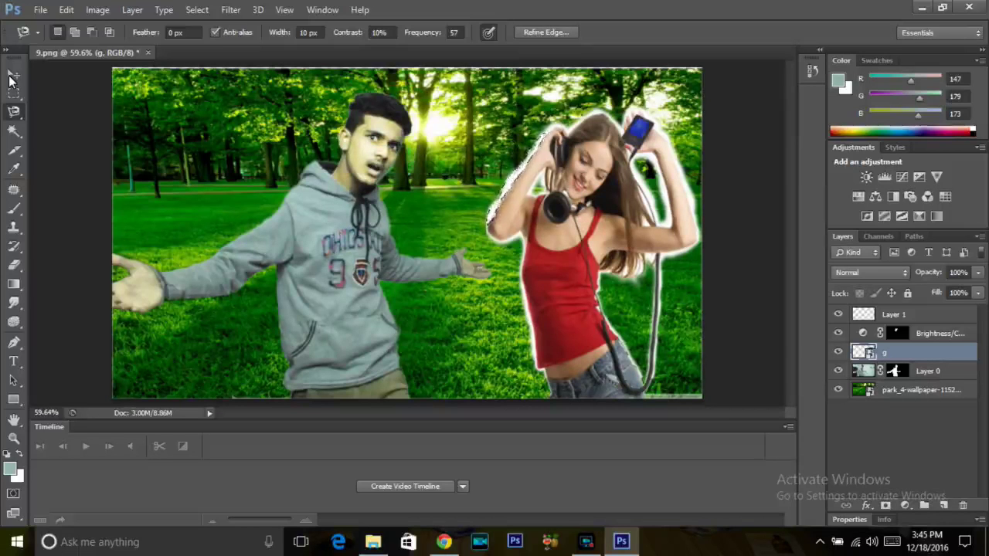
left_click(587, 541)
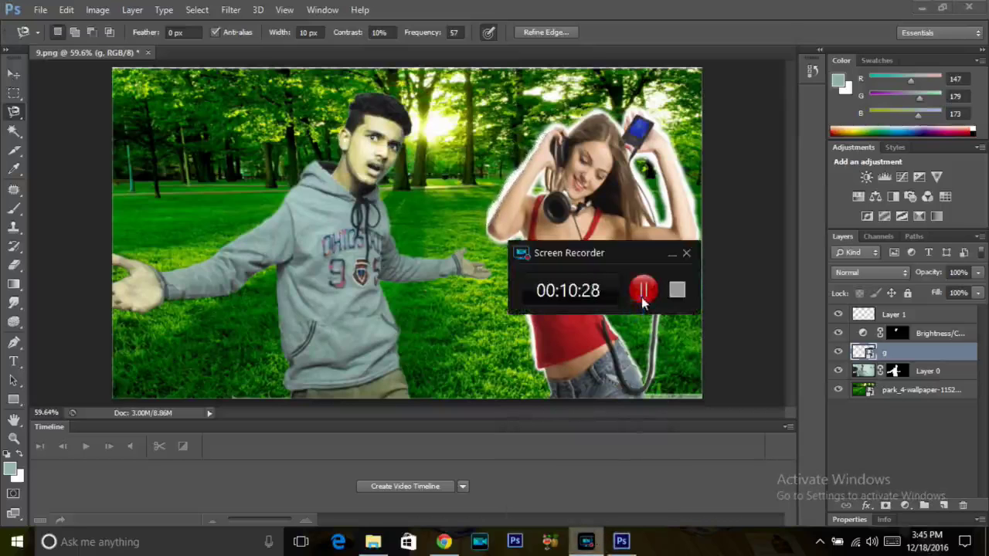
left_click(641, 299)
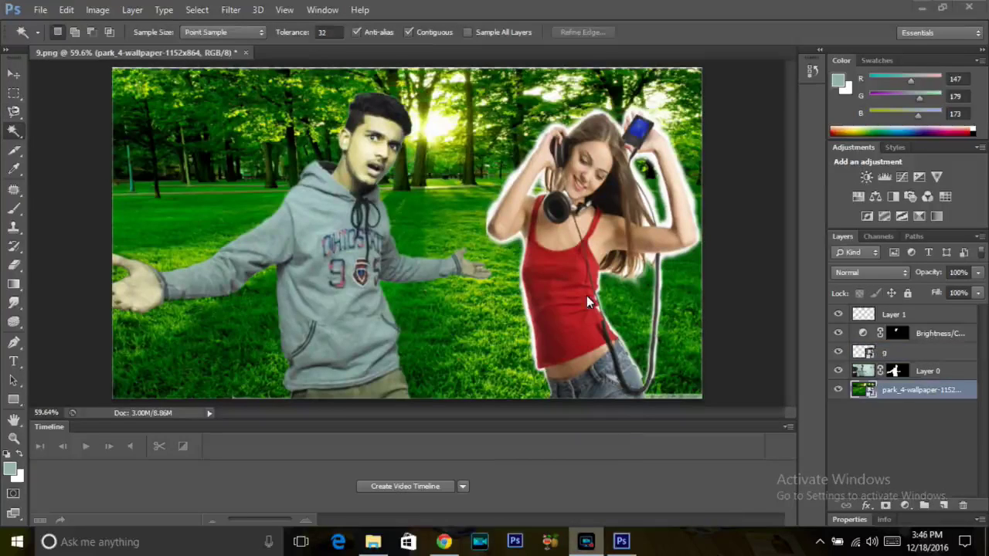
Quick-select the headphone girl from head and hair down to her body, then undo the added mask
right_click(15, 131)
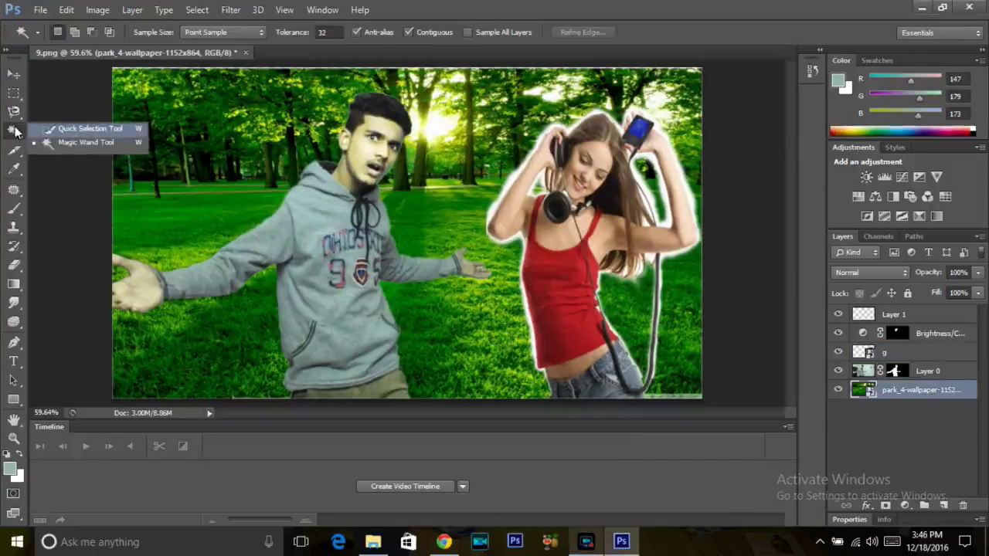
key("shift+w")
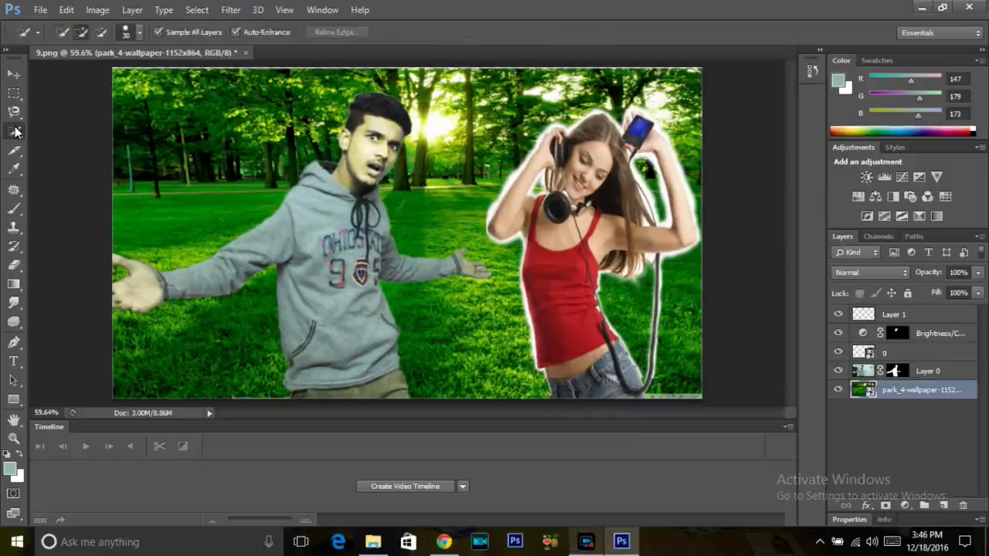
left_click_drag(588, 133, 563, 162)
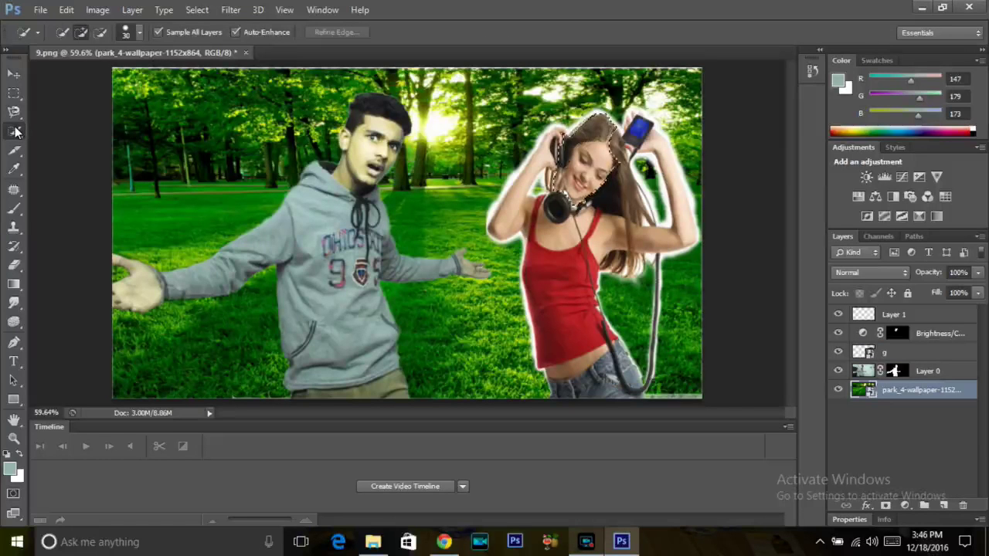
left_click_drag(617, 155, 645, 213)
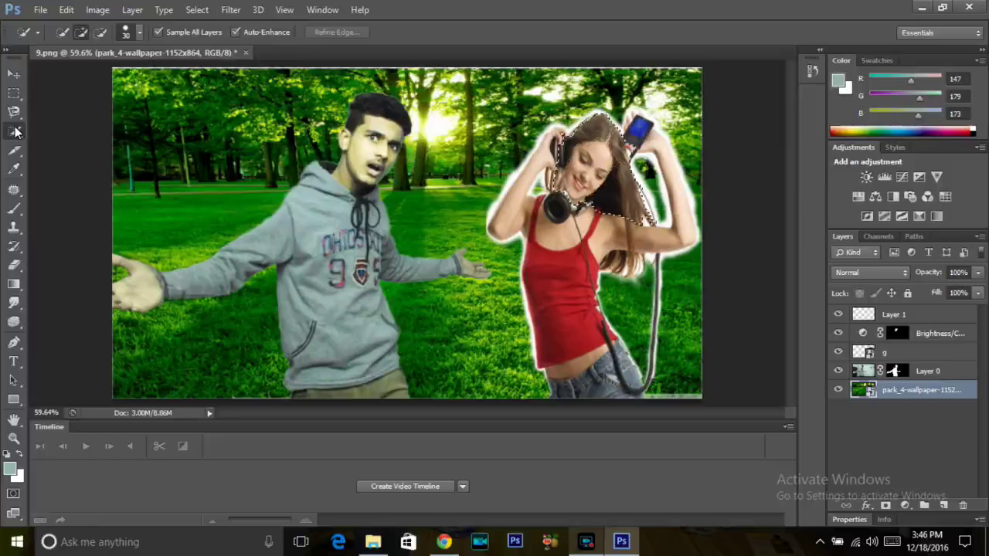
left_click_drag(587, 255, 641, 387)
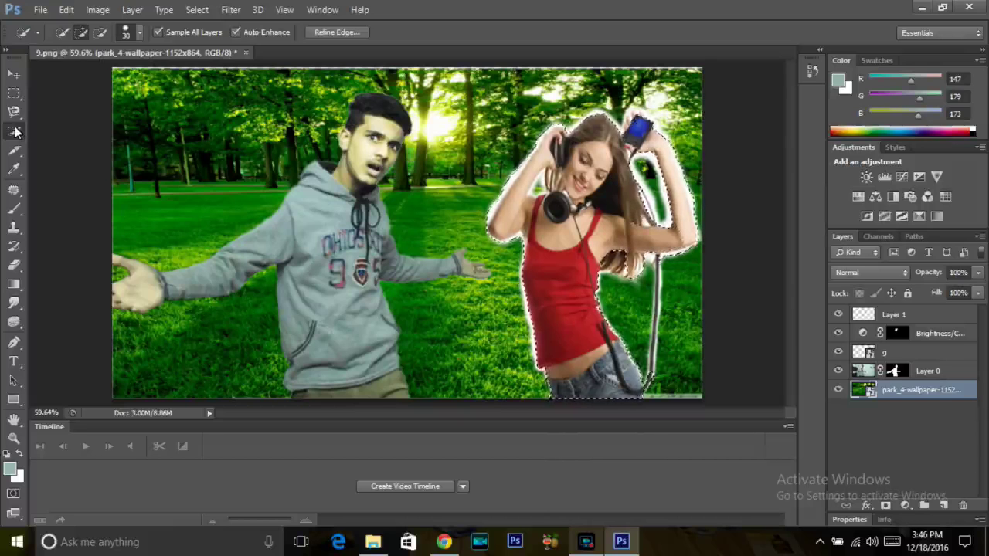
left_click(885, 505)
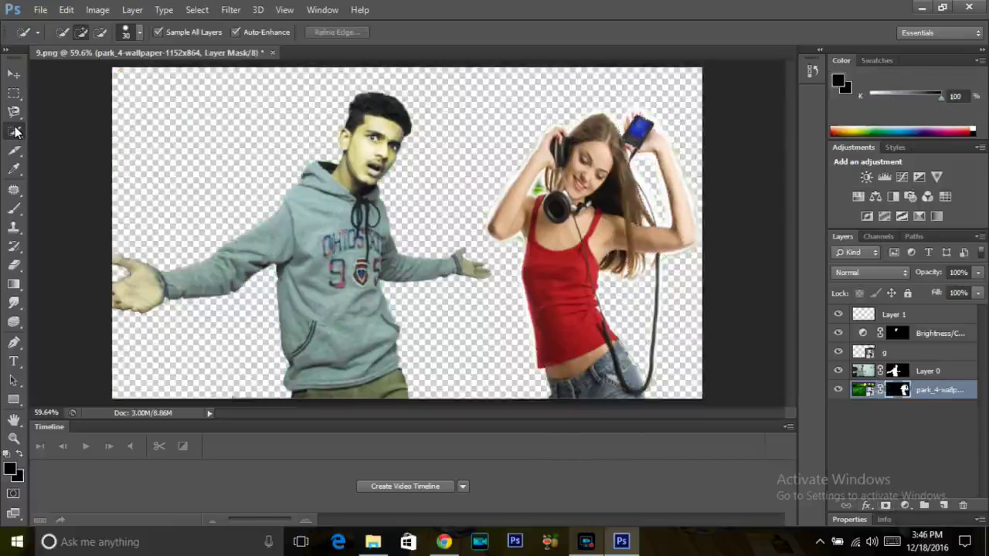
key("ctrl+z")
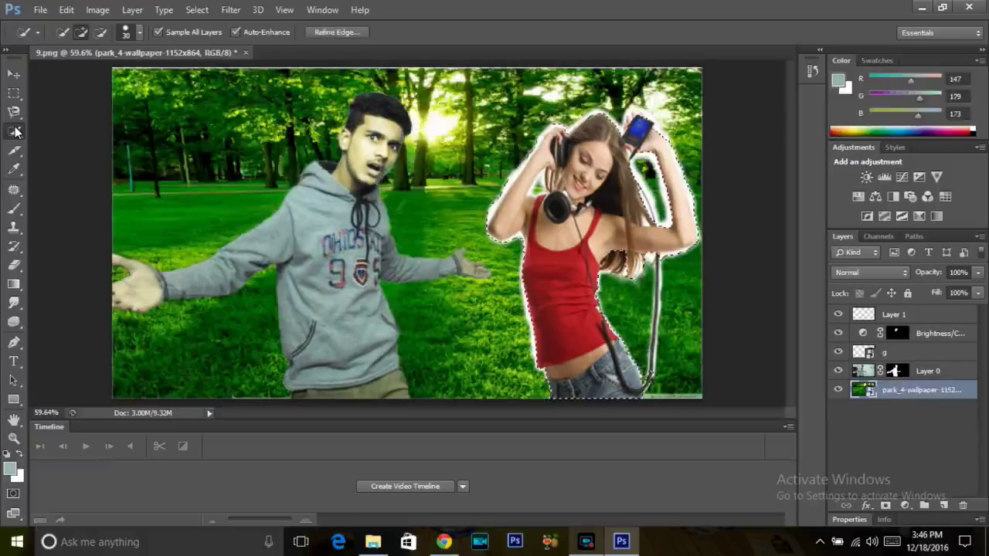
left_click(585, 541)
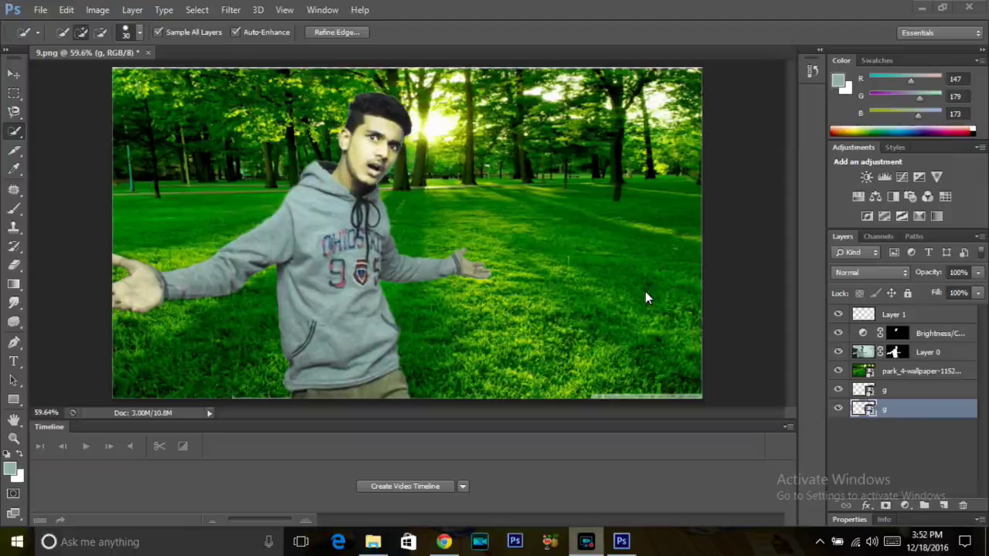
Try Quick Selection strokes over the hoodie's upper chest and neck, then deselect
right_click(15, 133)
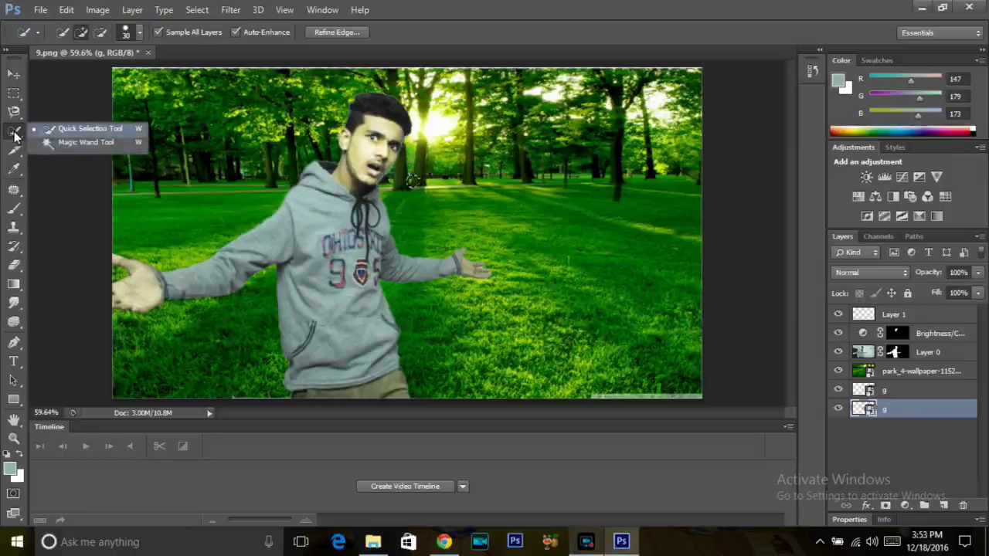
left_click(15, 133)
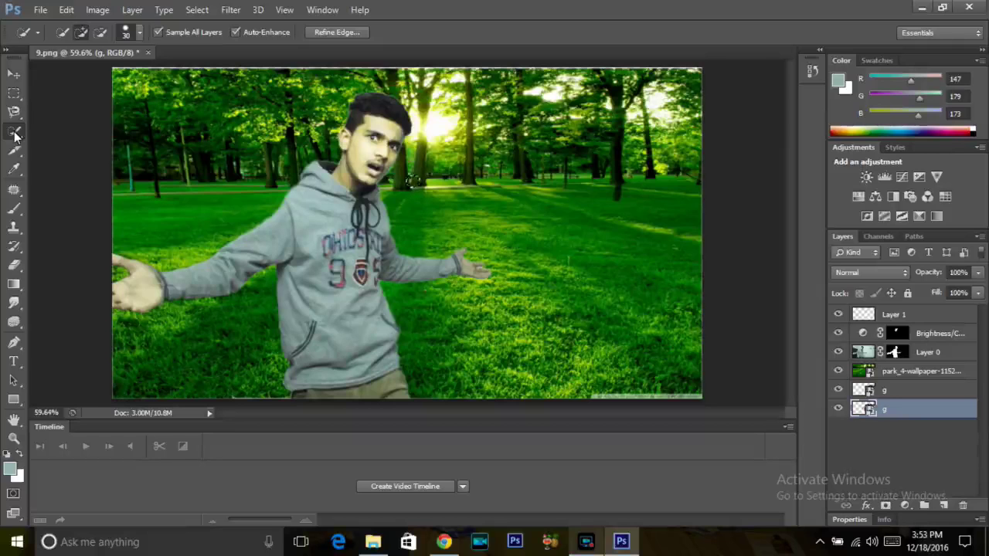
key("ctrl+z")
key("ctrl+d")
key("l")
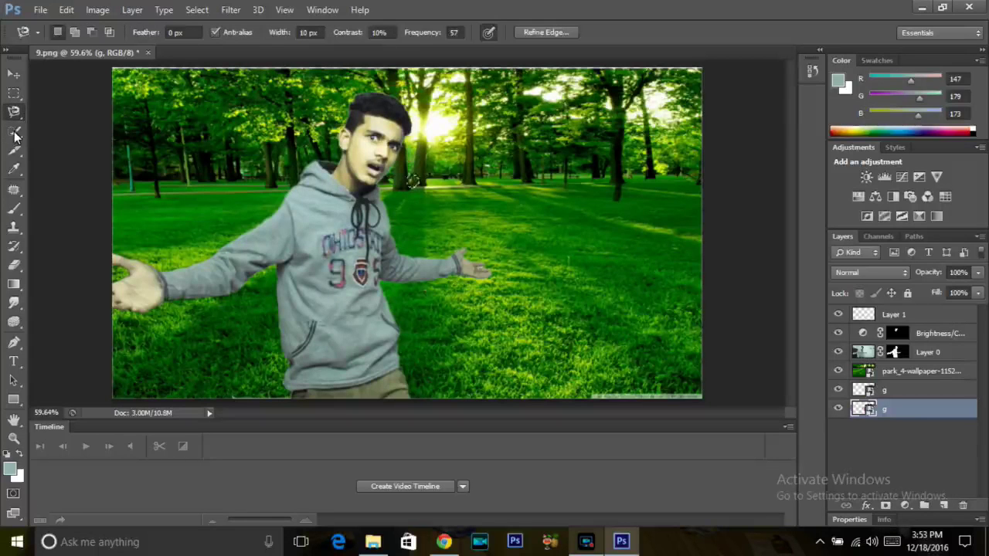
left_click(16, 132)
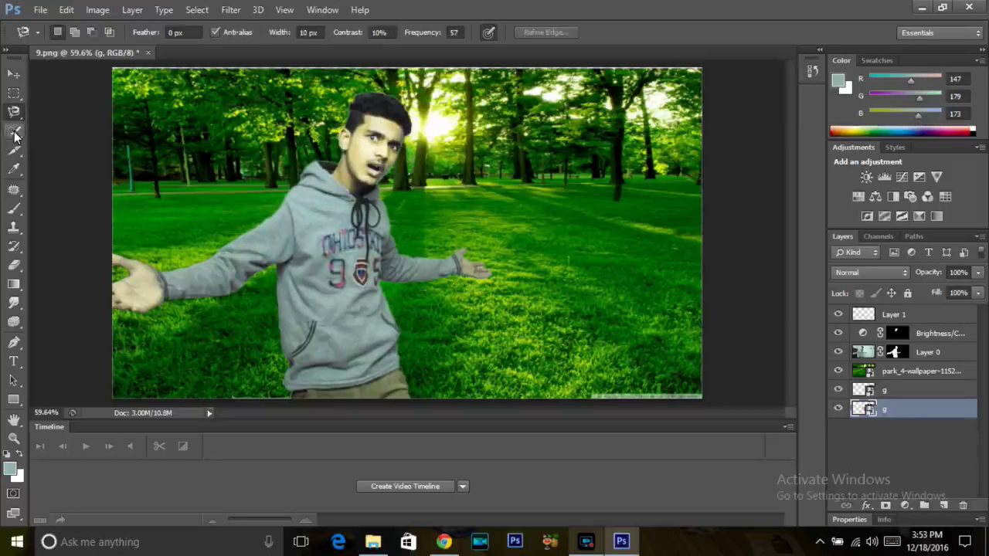
left_click_drag(313, 169, 359, 232)
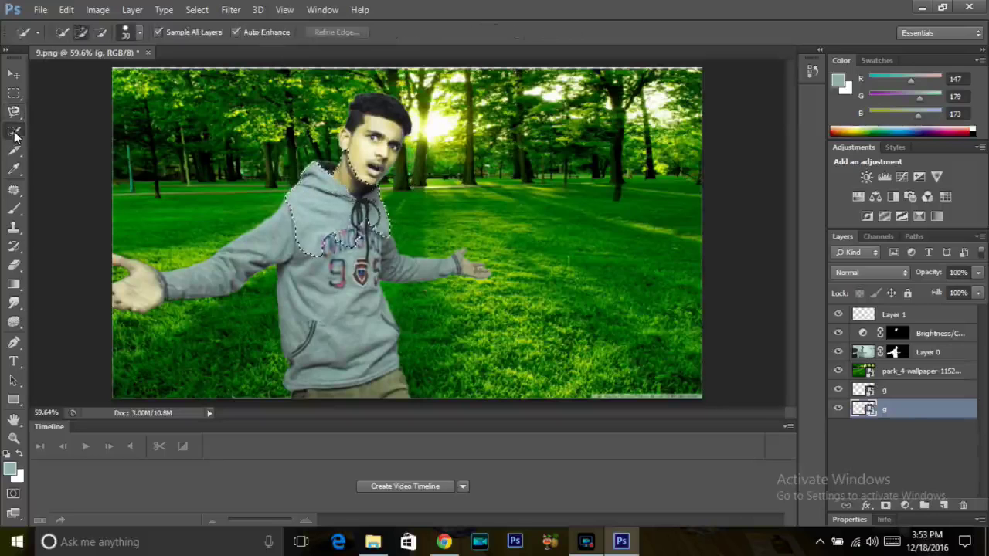
left_click_drag(359, 232, 340, 247)
key("ctrl+d")
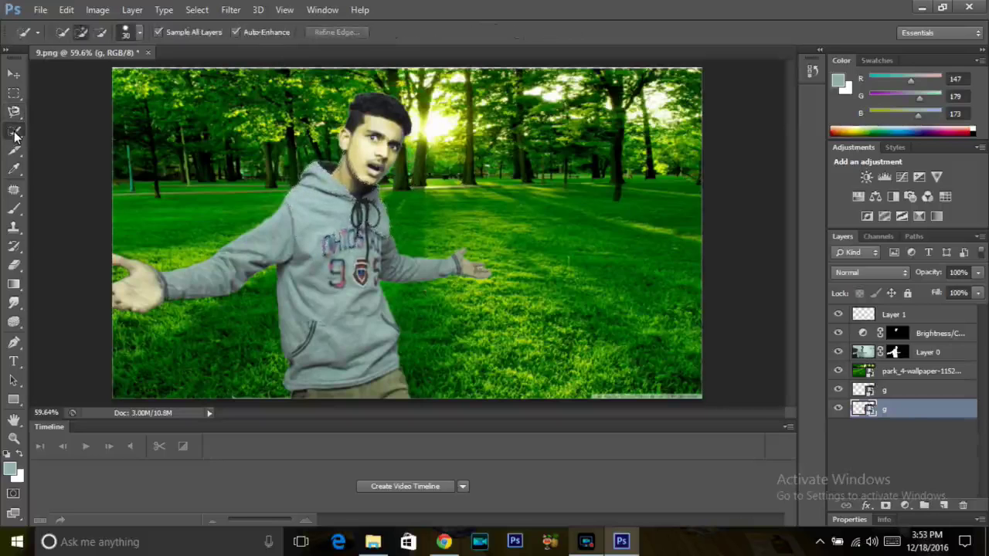
Reselect the hoodie's chest, face, hood and drawstrings, then clear the selection again
mouse_move(344, 239)
left_mouse_down()
mouse_move(390, 363)
mouse_move(309, 251)
mouse_move(239, 255)
mouse_move(340, 170)
left_mouse_up()
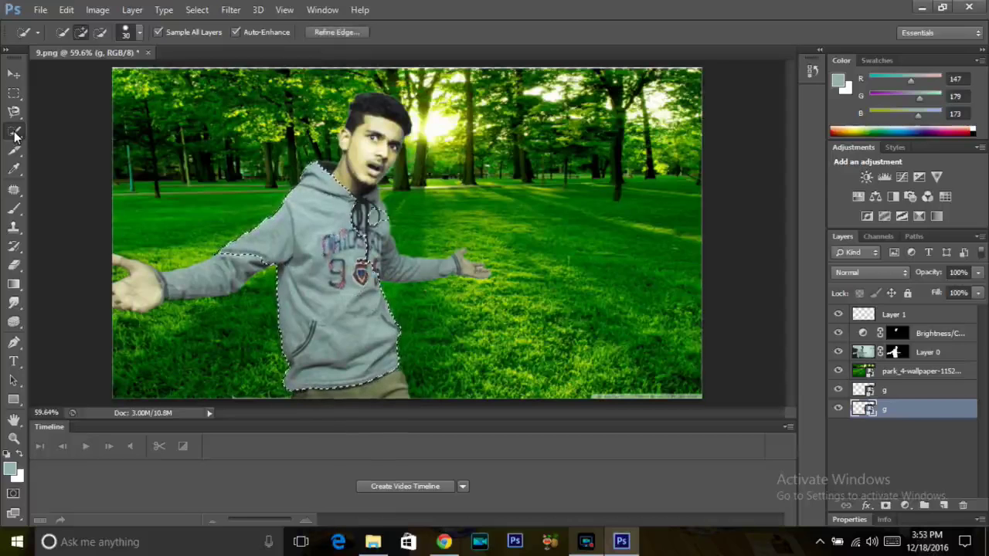
left_click_drag(340, 170, 379, 254)
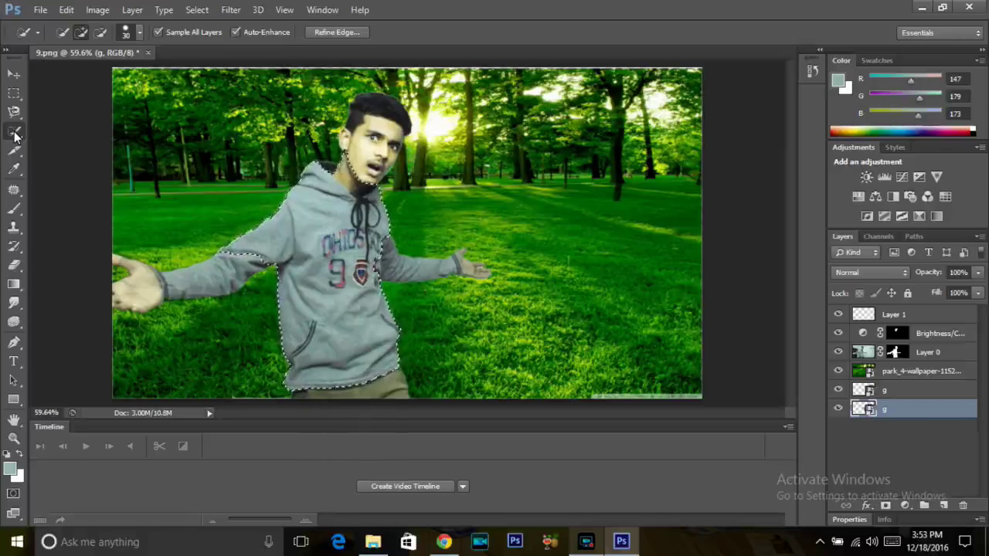
left_click_drag(363, 201, 367, 278)
left_click_drag(309, 176, 365, 255)
key("ctrl+d")
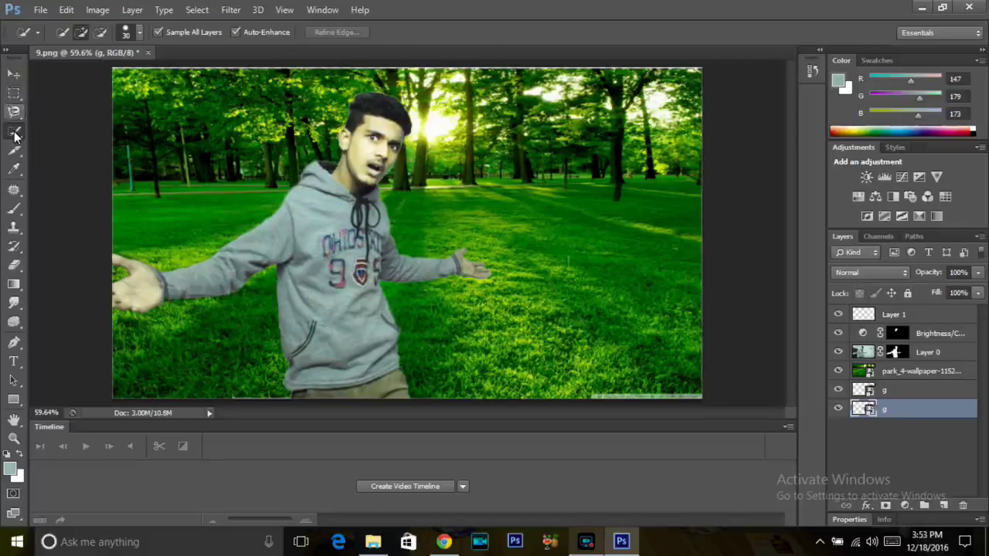
left_click(54, 143)
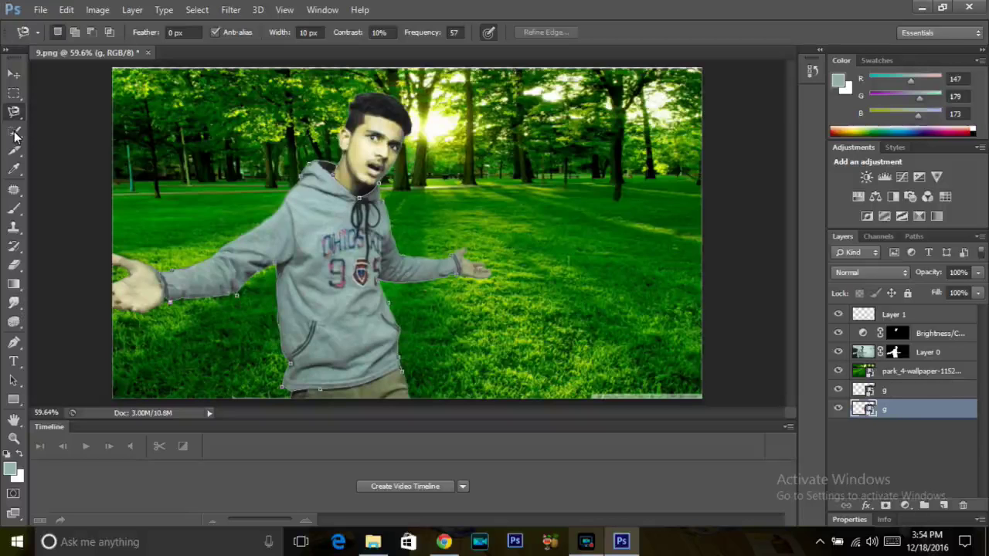
Close the Magnetic Lasso path around the hoodie and show the adjustment layer types
key("Return")
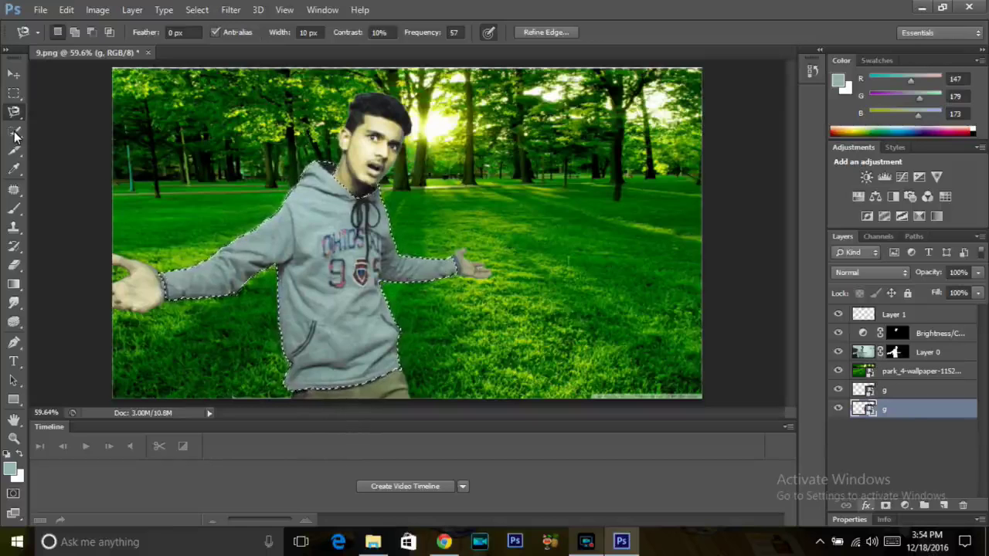
left_click(904, 506)
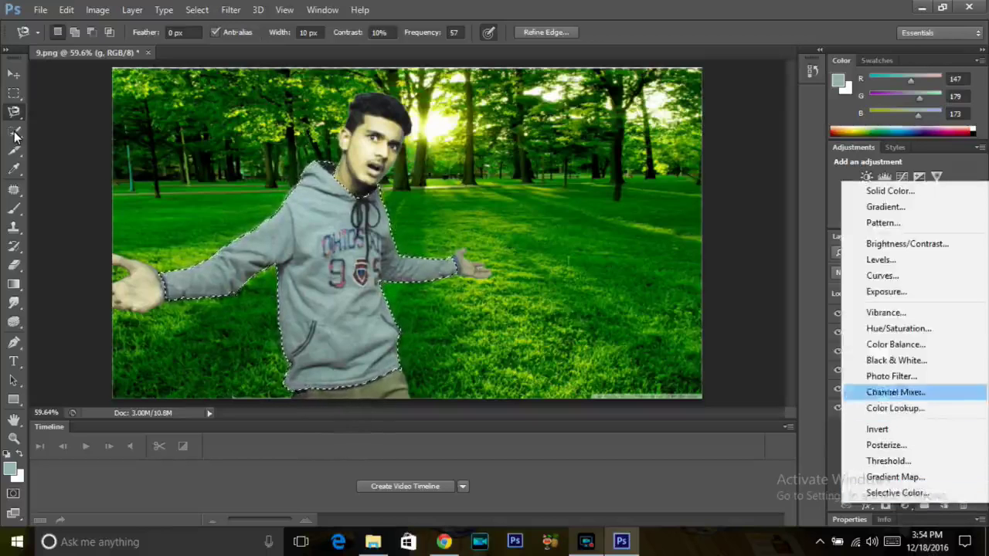
key("Up")
key("Return")
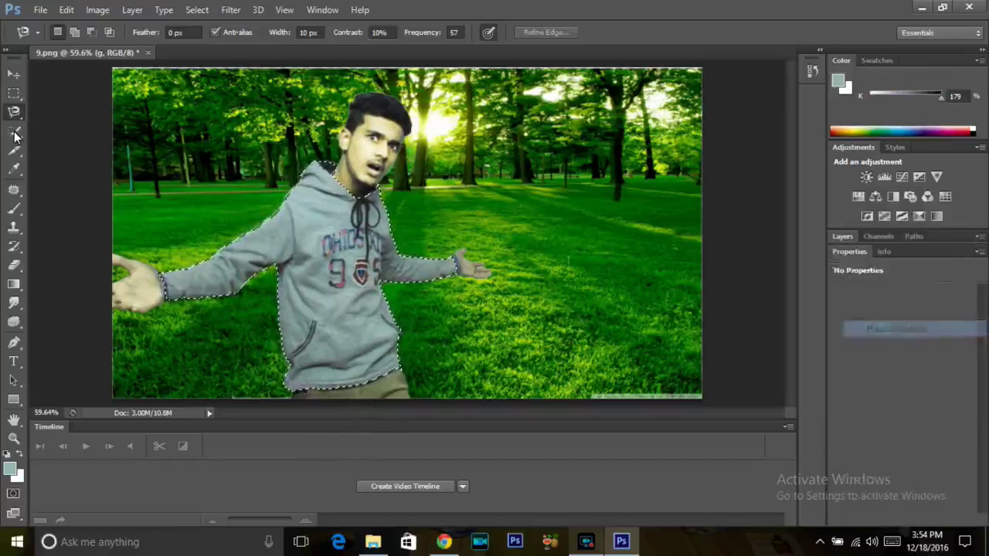
mouse_move(901, 350)
left_mouse_down()
mouse_move(873, 350)
mouse_move(901, 350)
left_mouse_up()
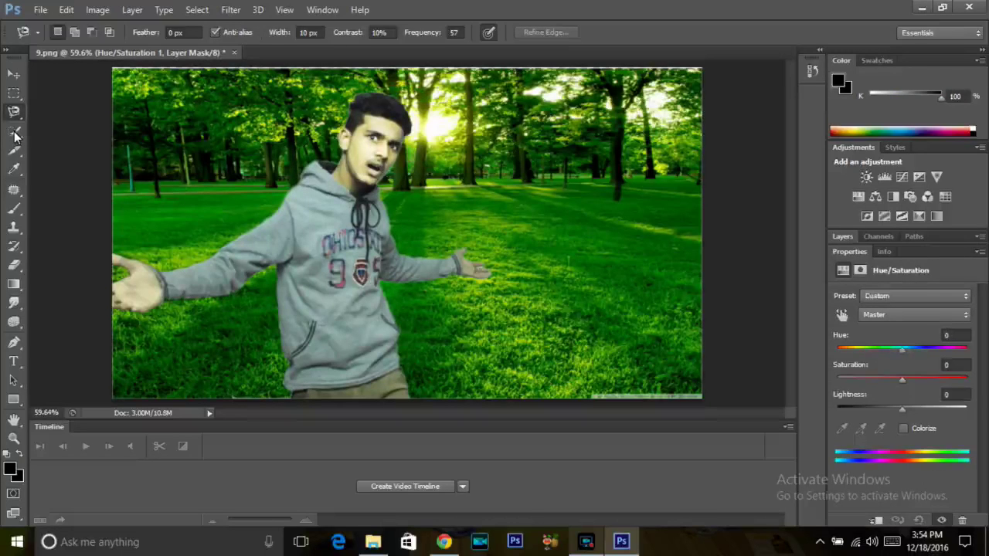
key("F7")
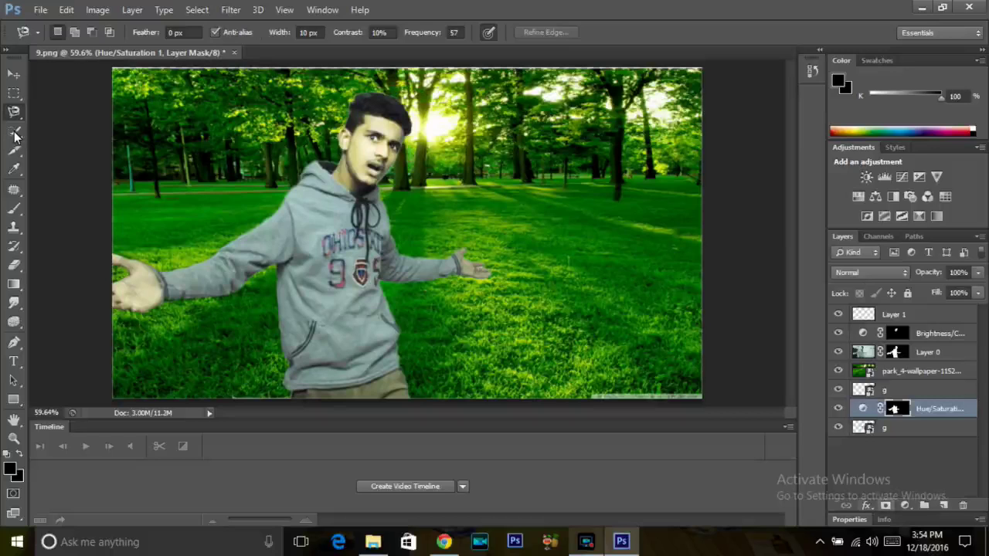
key("v")
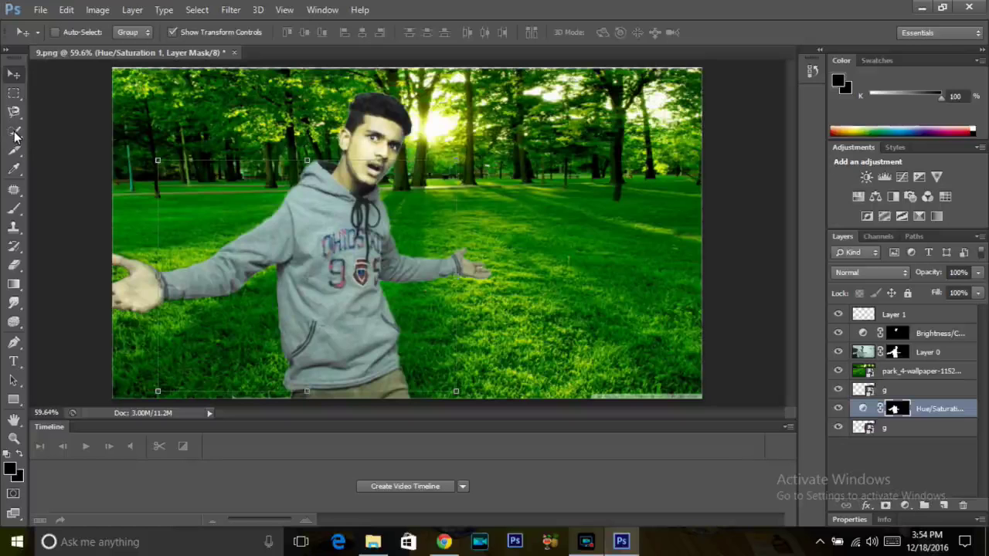
key("alt+bracketright")
key("alt+bracketright")
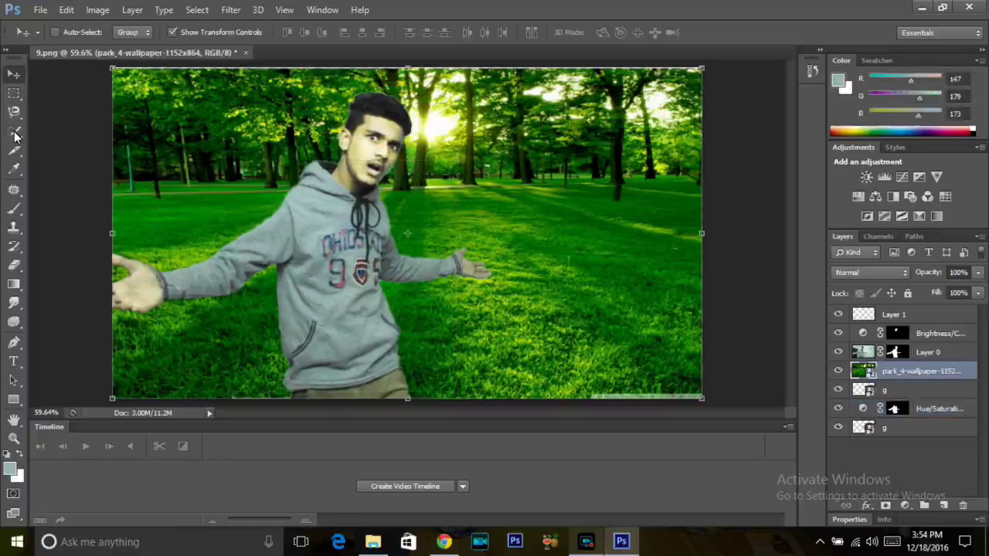
key("alt+bracketright")
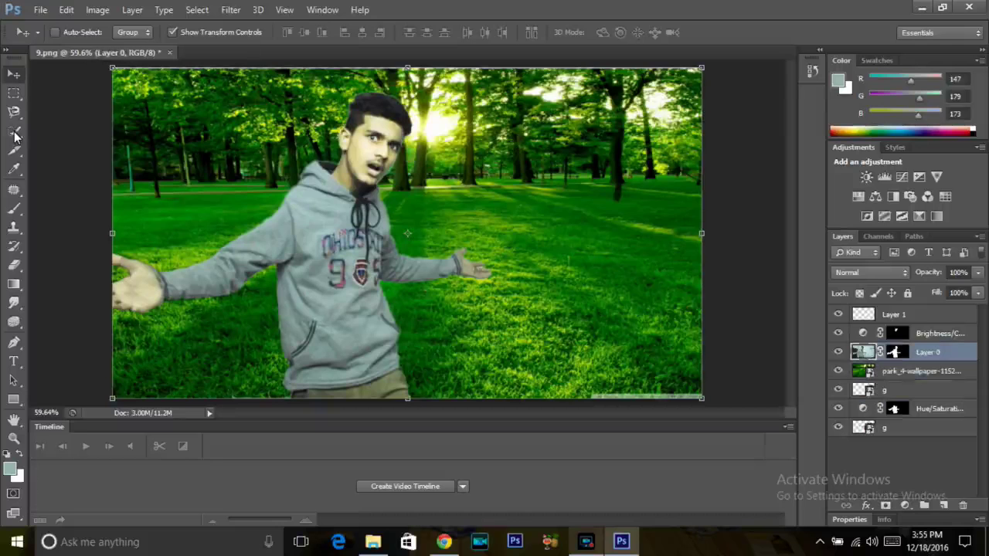
key("ctrl+z")
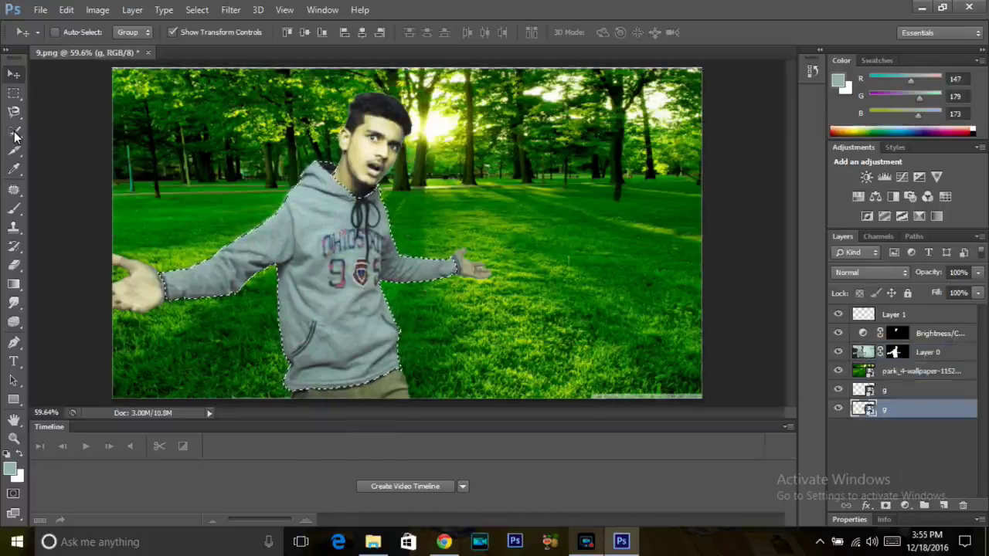
left_click(904, 505)
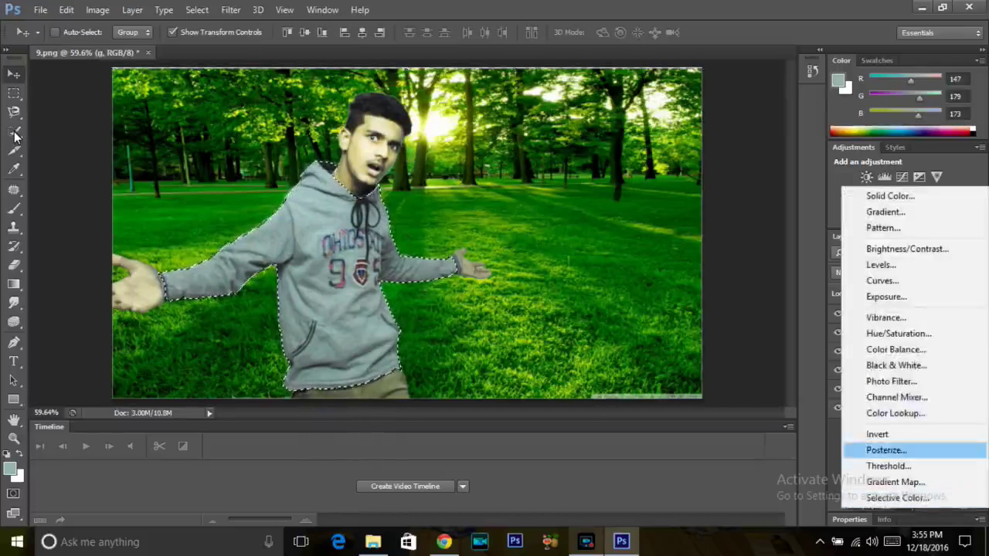
left_click(899, 333)
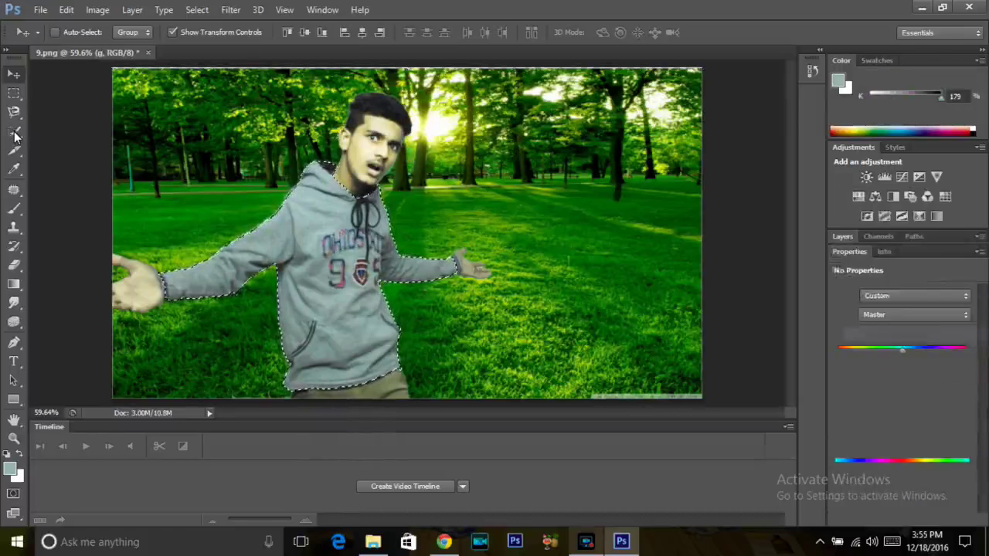
mouse_move(902, 350)
left_mouse_down()
mouse_move(924, 349)
mouse_move(838, 349)
left_mouse_up()
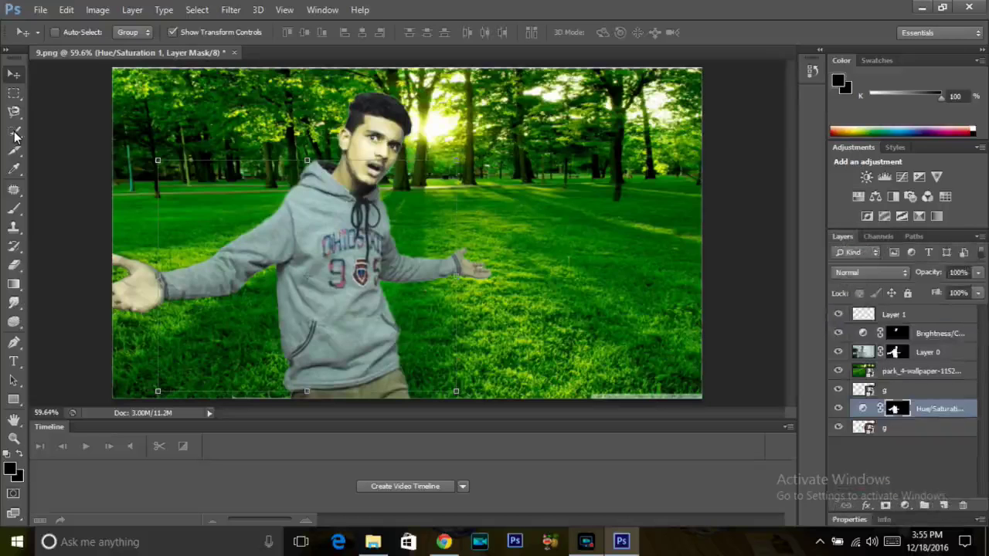
key("ctrl+alt+z")
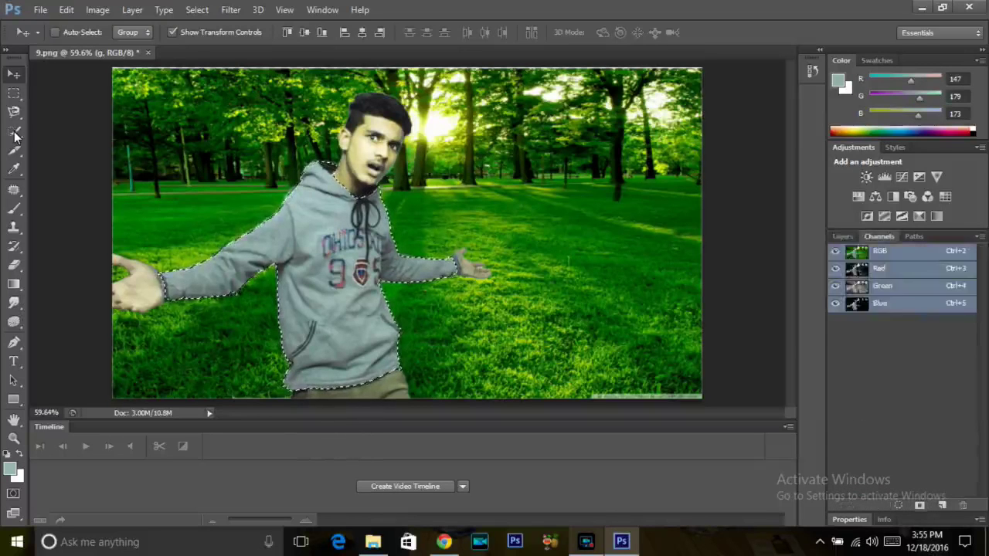
key("Down")
key("Down")
key("Right")
key("Down")
key("Down")
key("Down")
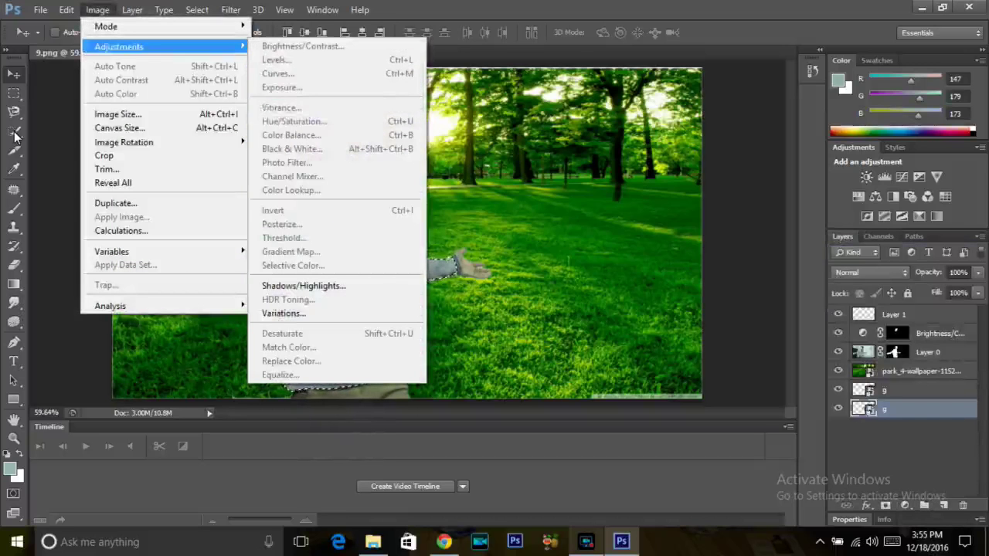
key("Escape")
key("Down")
key("Down")
key("Right")
key("Down")
key("Down")
key("Down")
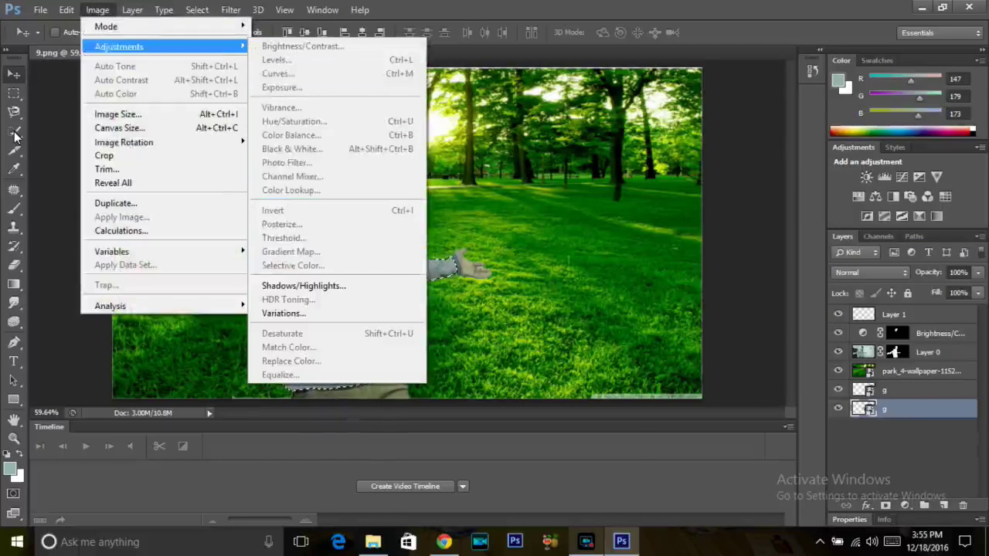
key("Escape")
key("Escape")
key("Escape")
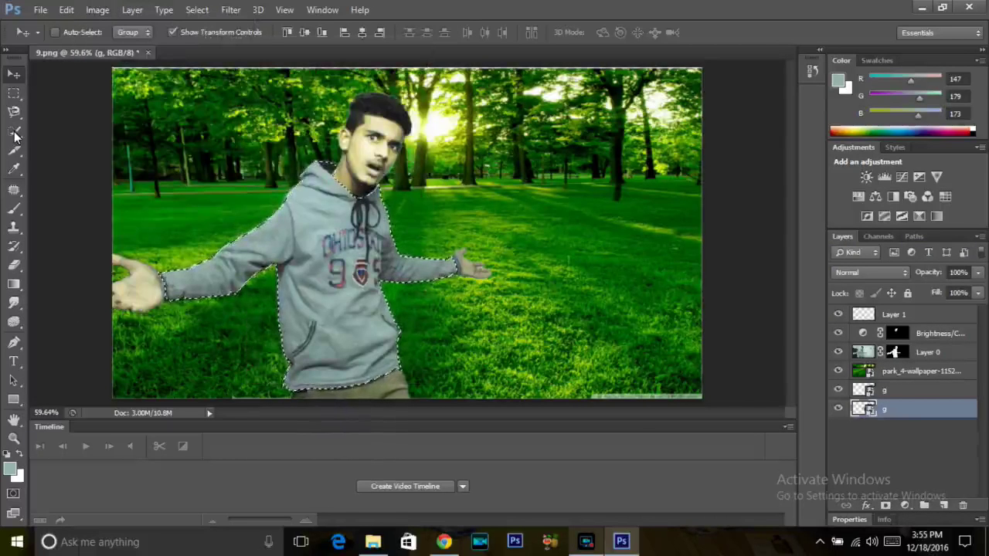
key("alt+bracketright")
key("alt+bracketright")
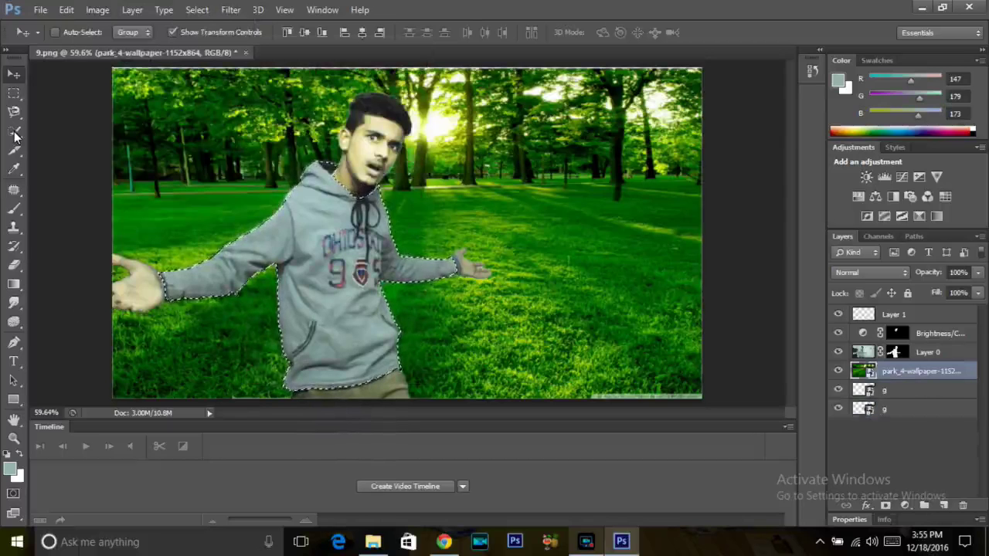
key("alt+bracketright")
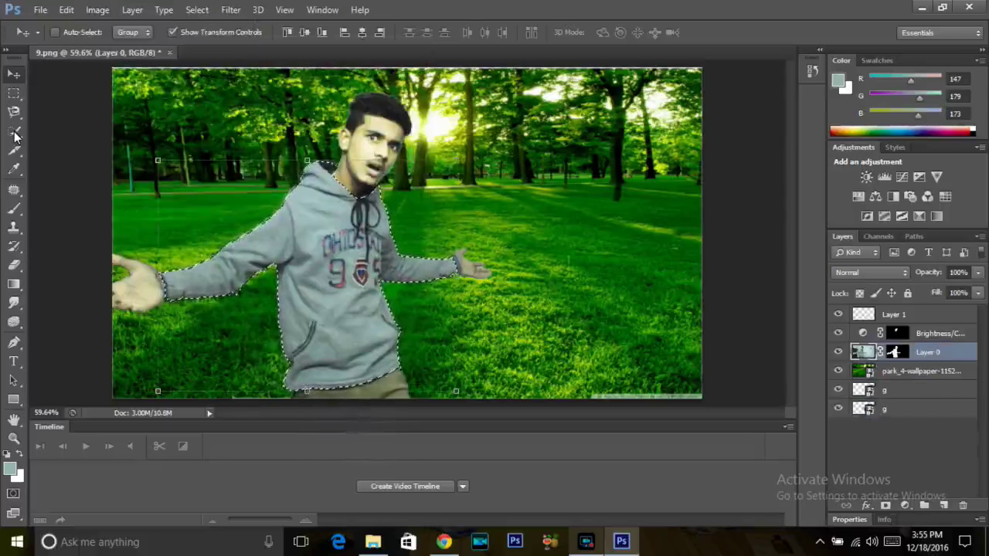
Open the Hue/Saturation adjustment for the selected hoodie on Layer 0
key("alt+i")
key("Down")
key("Down")
key("Up")
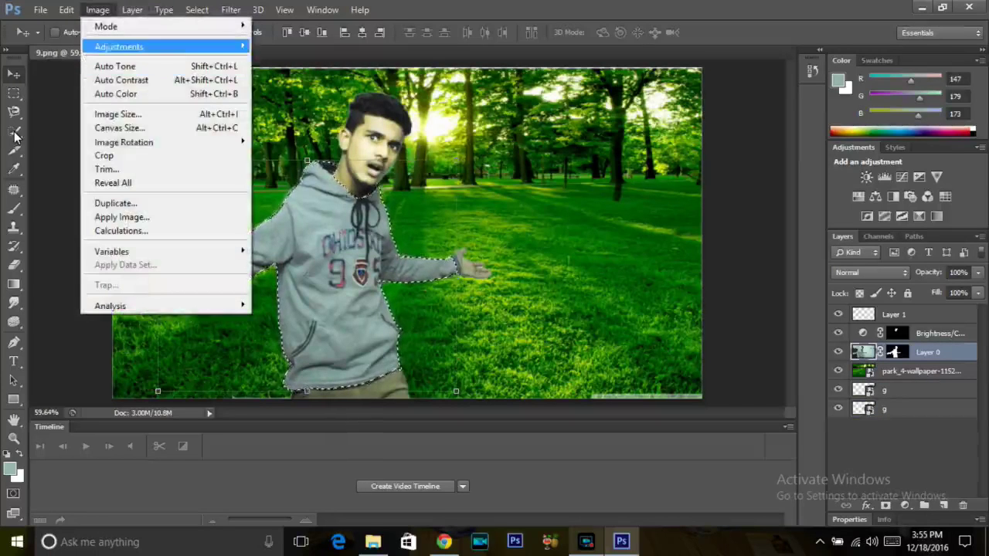
key("Right")
key("Down")
key("Down")
key("Down")
key("Down")
key("Down")
key("Return")
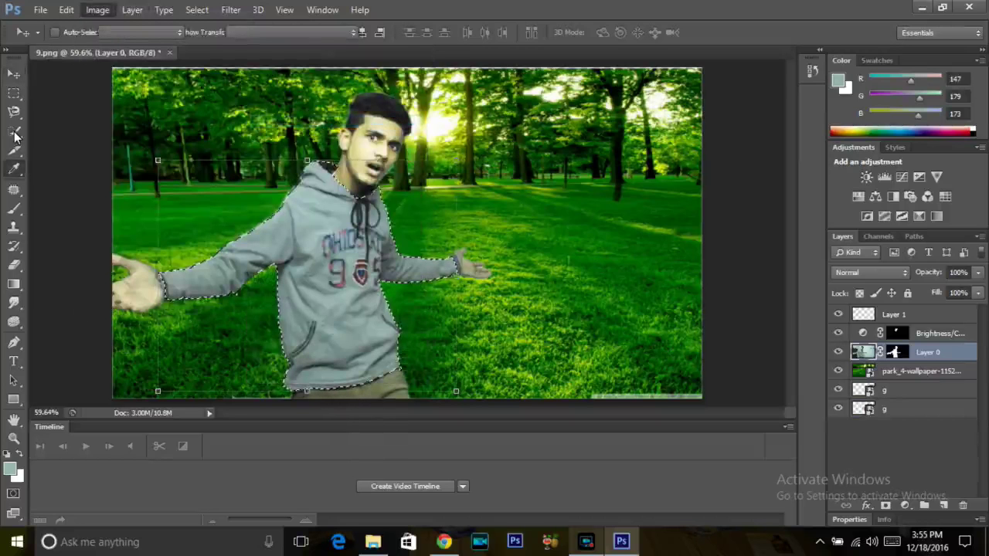
Rough in a grey-green hoodie: saturation about +43, lightness down to about -47
key("shift+Up")
key("shift+Up")
key("shift+Up")
key("shift+Down")
key("shift+Down")
key("shift+Down")
key("shift+Down")
key("shift+Down")
key("shift+Down")
key("shift+Down")
key("shift+Down")
key("shift+Down")
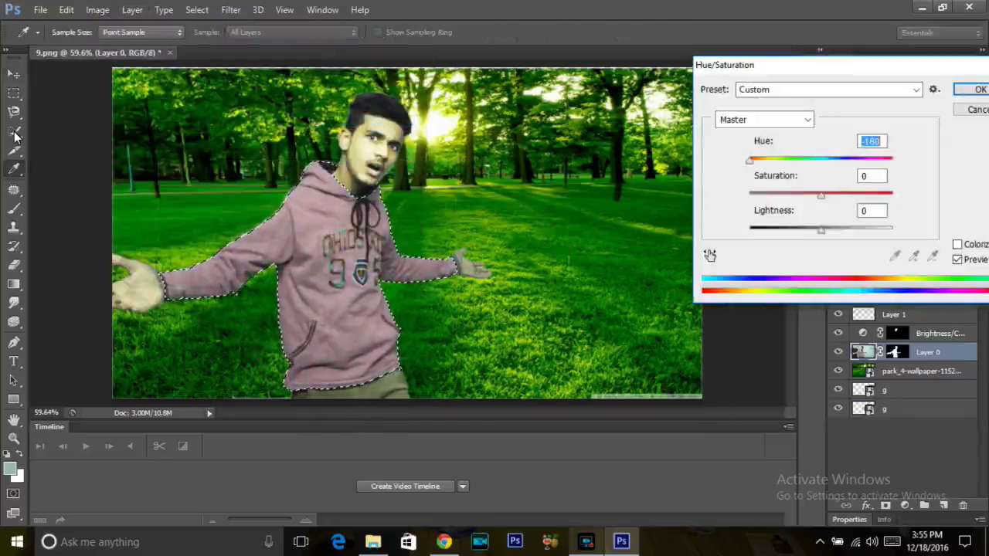
key("shift+Up")
key("shift+Up")
key("shift+Up")
key("shift+Up")
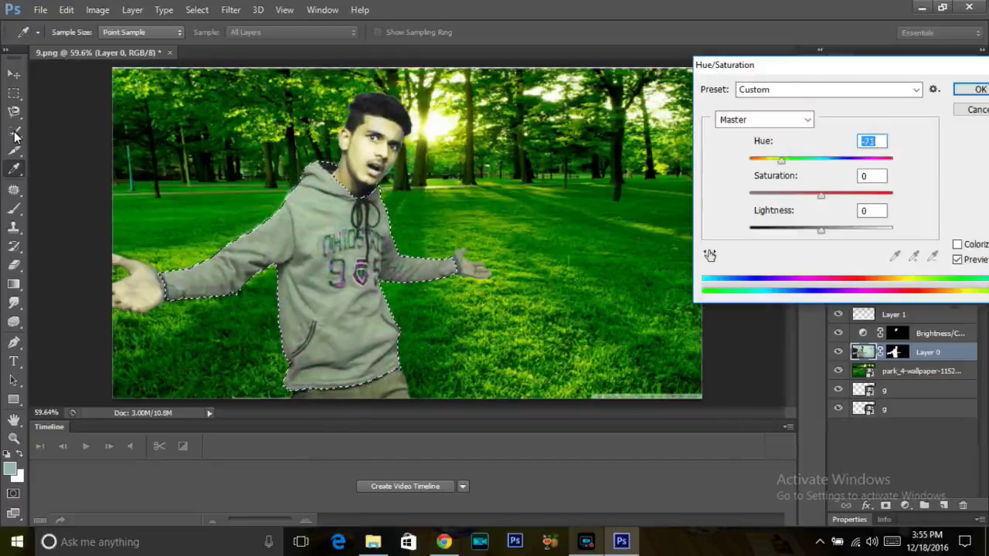
key("Tab")
key("shift+Up")
key("shift+Up")
key("shift+Up")
key("shift+Up")
key("shift+Up")
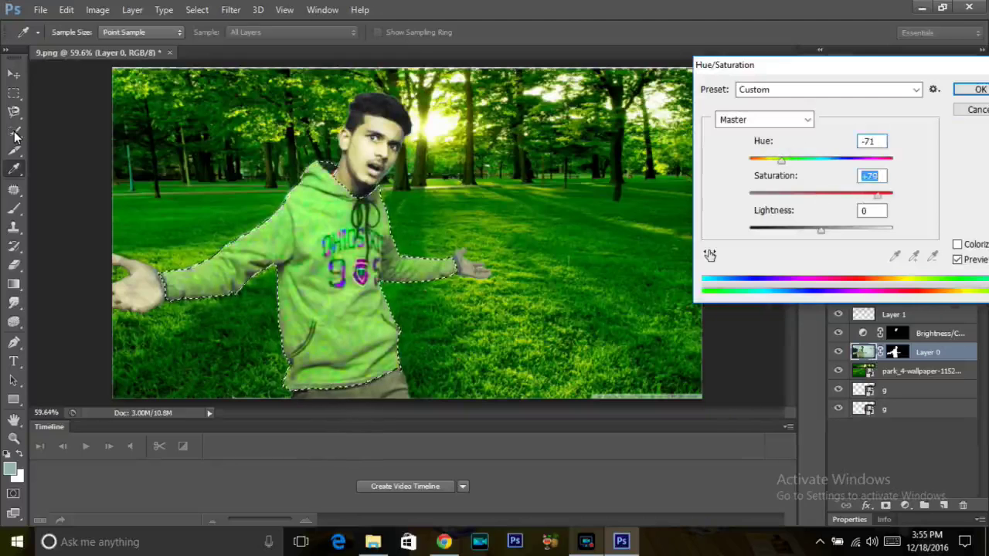
key("shift+Down")
key("shift+Down")
key("shift+Down")
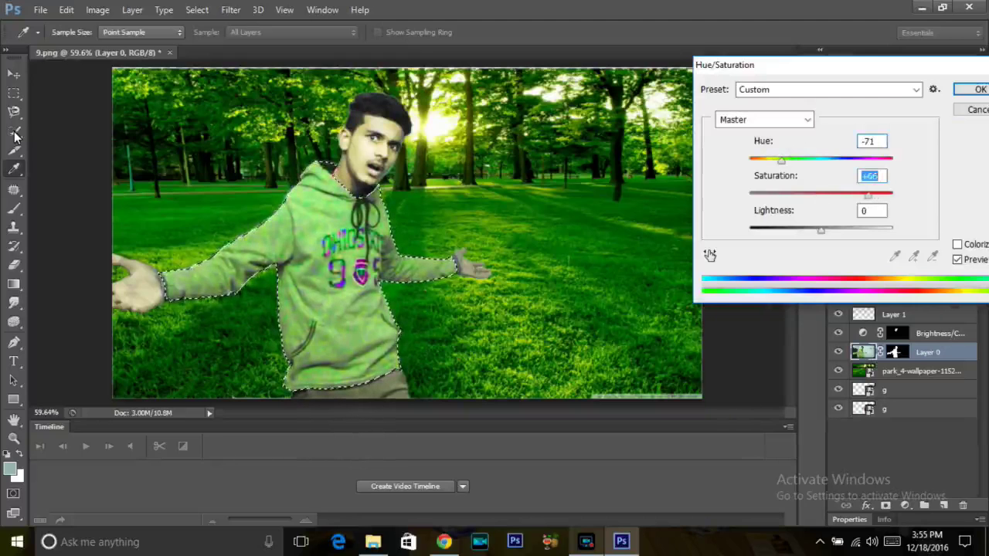
key("Down")
key("Down")
key("Down")
key("Tab")
key("shift+Down")
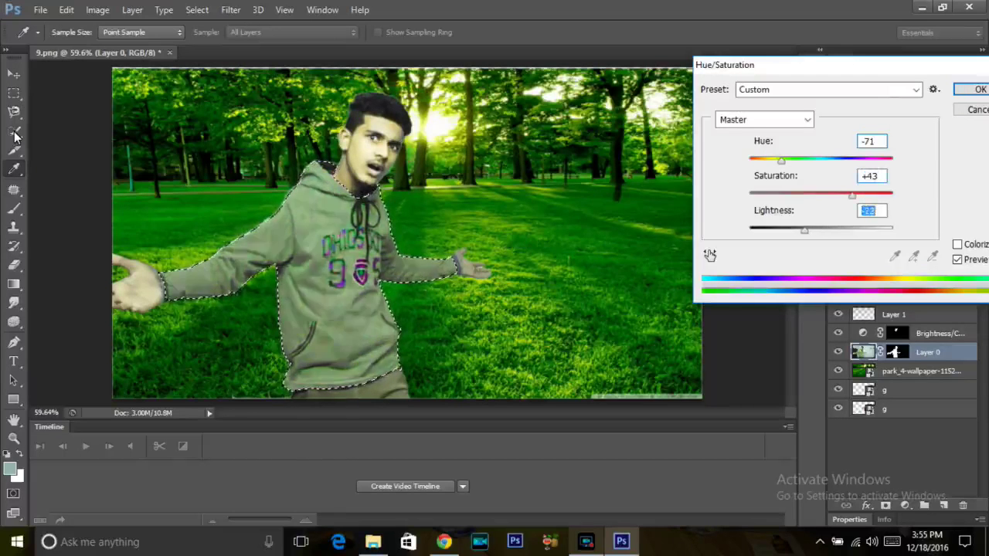
key("shift+Down")
key("shift+Down")
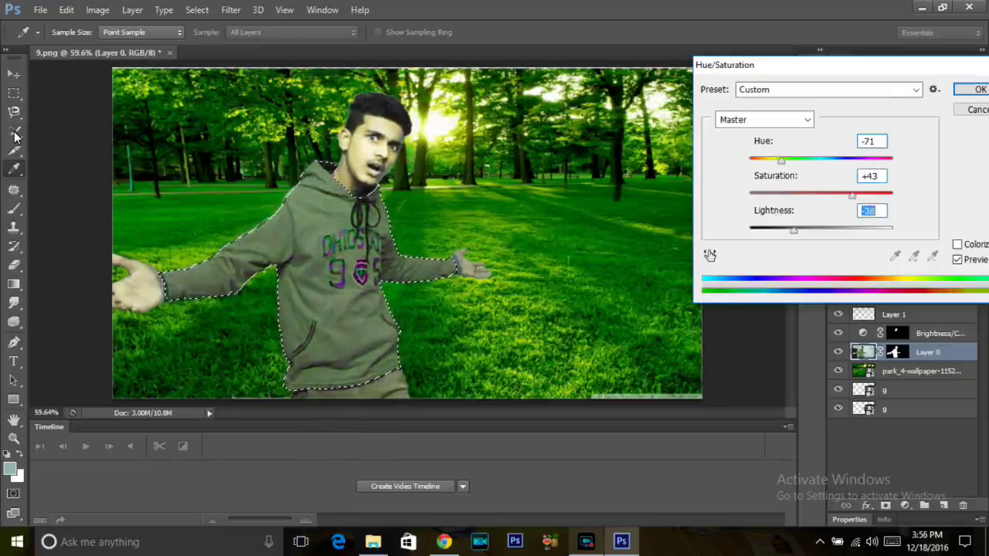
key("shift+Down")
key("shift+Down")
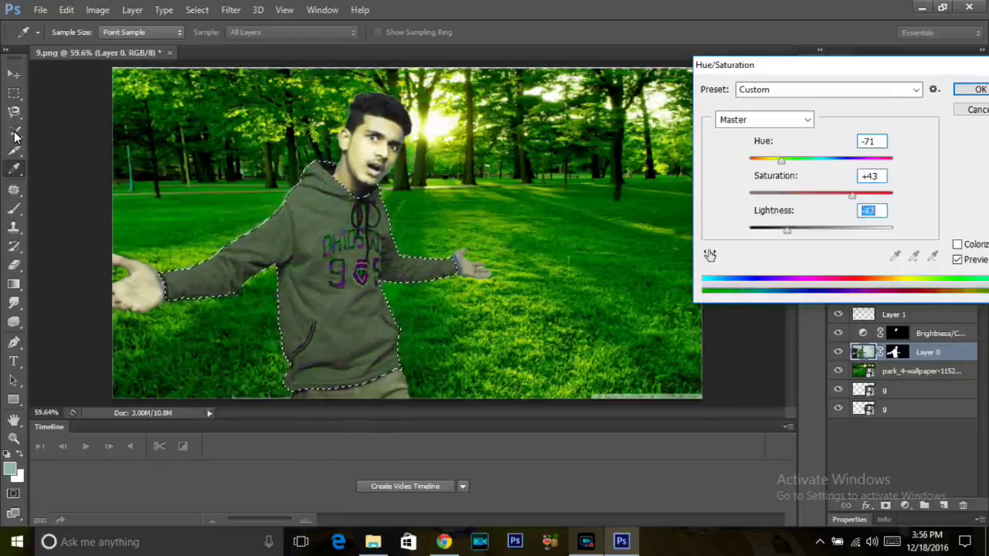
Try brown, purple and blue-grey hues on the hoodie, returning to about -23
key("shift+Tab")
key("shift+Tab")
key("shift+Down")
key("shift+Down")
key("shift+Down")
key("shift+Down")
key("shift+Up")
key("shift+Up")
key("shift+Up")
key("shift+Up")
key("shift+Up")
key("shift+Up")
key("shift+Up")
key("shift+Up")
key("shift+Up")
key("shift+Up")
key("shift+Up")
key("shift+Up")
key("shift+Up")
key("shift+Up")
key("shift+Up")
key("shift+Up")
key("shift+Up")
key("shift+Up")
key("shift+Up")
key("shift+Up")
key("shift+Up")
key("shift+Up")
key("shift+Up")
key("shift+Up")
key("shift+Up")
key("shift+Up")
key("shift+Up")
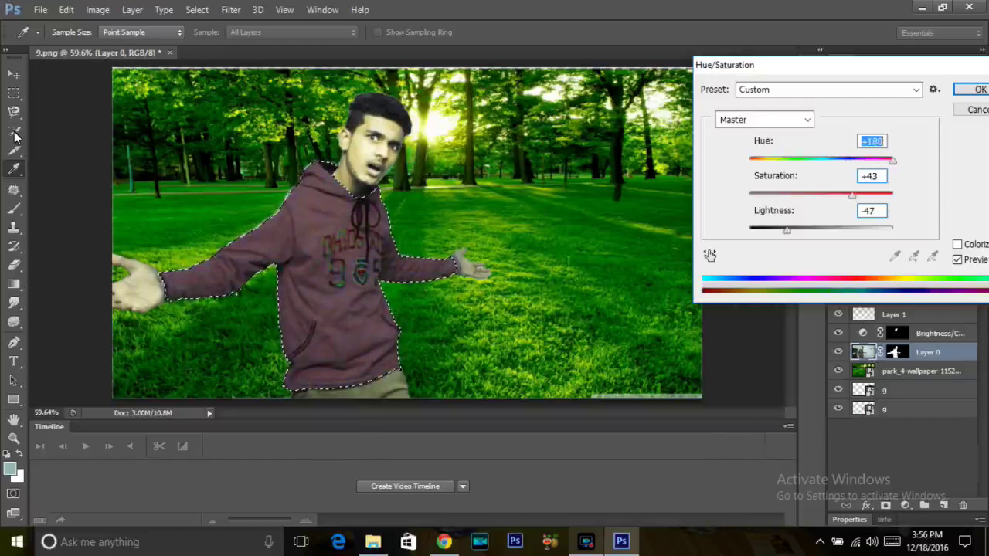
key("shift+Down")
key("shift+Down")
key("shift+Down")
key("shift+Down")
key("shift+Down")
key("shift+Down")
key("shift+Down")
key("shift+Down")
key("shift+Down")
key("shift+Down")
key("shift+Down")
key("shift+Down")
key("shift+Down")
key("shift+Down")
key("shift+Down")
key("shift+Down")
key("shift+Down")
key("shift+Down")
key("shift+Down")
key("shift+Down")
key("shift+Down")
key("shift+Down")
key("shift+Down")
key("shift+Down")
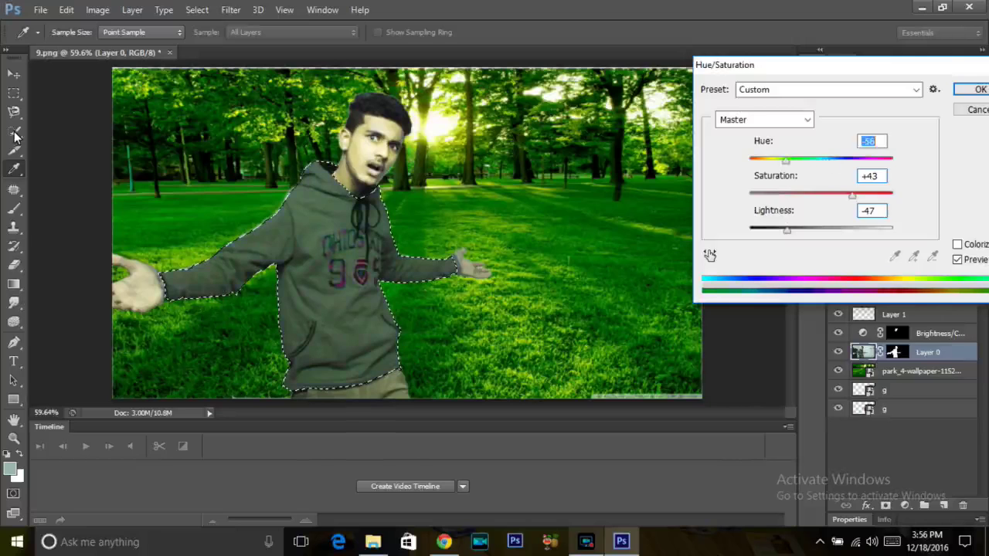
key("shift+Down")
key("shift+Down")
key("shift+Down")
key("shift+Down")
key("shift+Down")
key("shift+Down")
key("shift+Down")
key("shift+Down")
key("shift+Down")
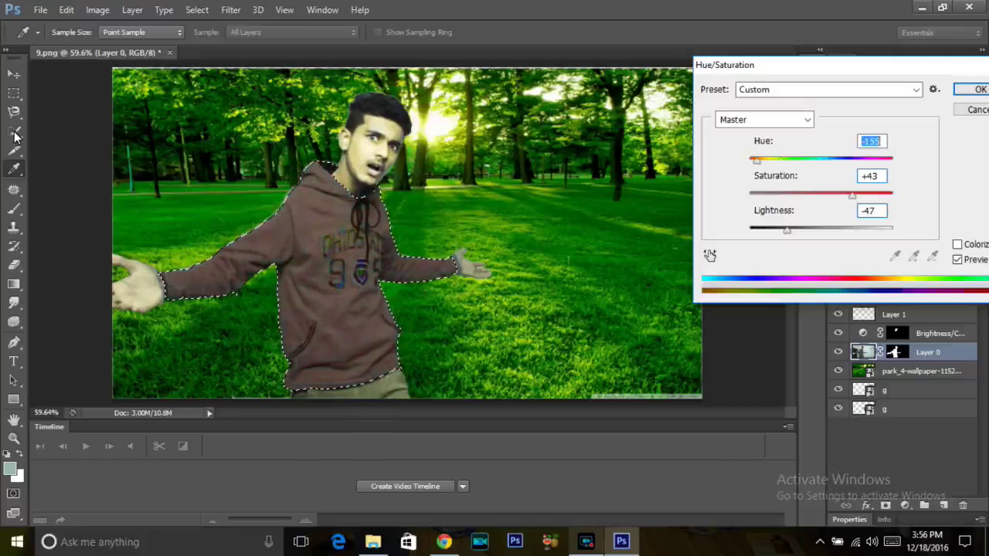
key("shift+Down")
key("shift+Down")
key("shift+Down")
key("shift+Up")
key("shift+Up")
key("shift+Up")
key("shift+Up")
key("shift+Up")
key("shift+Up")
key("shift+Up")
key("shift+Up")
key("shift+Up")
key("shift+Up")
key("shift+Up")
key("shift+Up")
key("shift+Up")
key("shift+Up")
key("shift+Up")
key("shift+Up")
key("shift+Up")
Set the hoodie's lightness to -55 and saturation to +32
key("shift+Up")
key("shift+Up")
key("shift+Up")
key("Up")
key("Up")
key("Up")
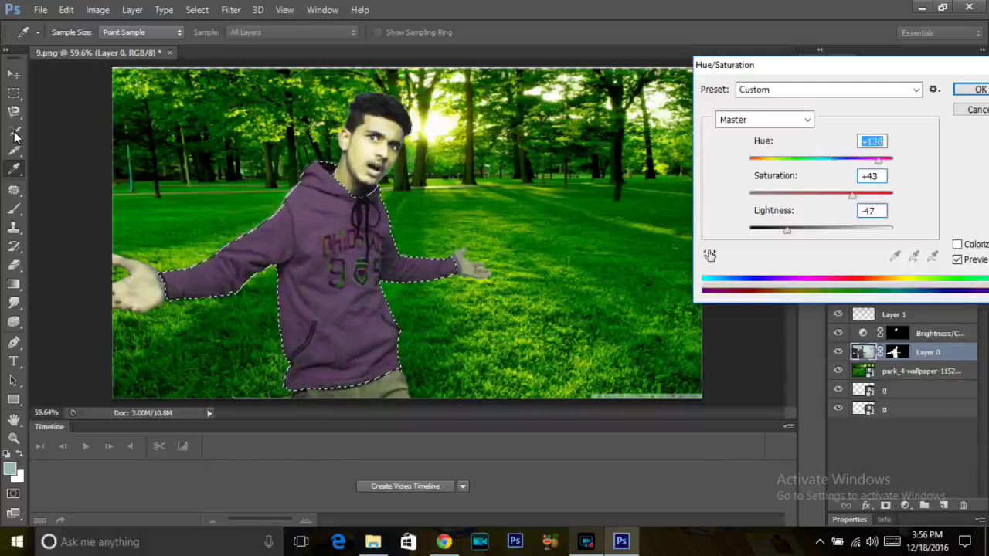
key("shift+Down")
key("shift+Down")
key("shift+Down")
key("shift+Down")
key("shift+Down")
key("shift+Down")
key("shift+Down")
key("shift+Down")
key("Down")
key("Tab")
key("Tab")
key("shift+Down")
key("shift+Down")
key("shift+Down")
key("shift+Up")
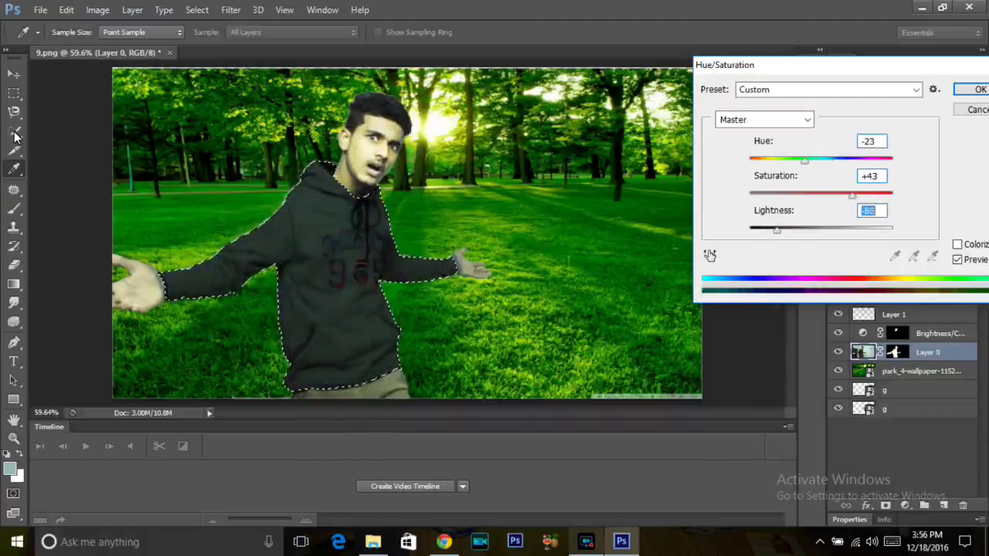
key("shift+Up")
key("Up")
key("Up")
key("Up")
key("Down")
key("Down")
key("Down")
key("shift+Tab")
key("shift+Up")
key("shift+Up")
key("Up")
key("Up")
key("Up")
key("shift+Down")
key("shift+Down")
key("shift+Down")
key("shift+Down")
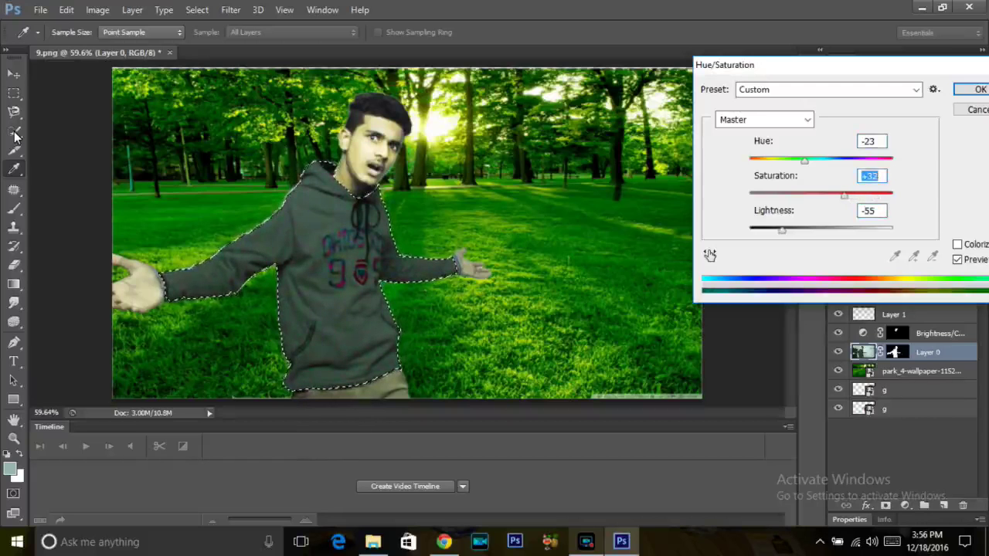
Nudge the hoodie's hue to -10 and apply the Hue/Saturation change
key("shift+Tab")
key("Up")
key("Up")
key("Up")
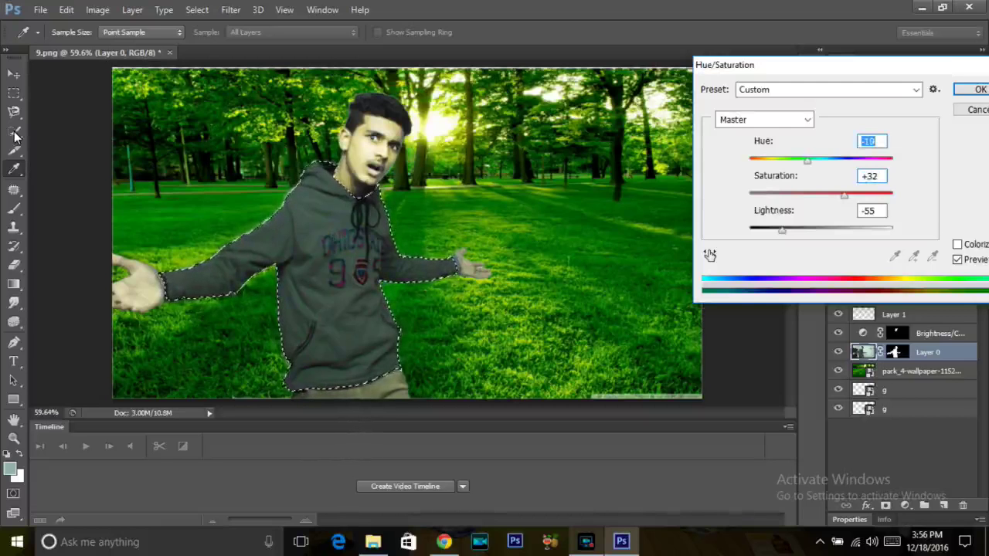
key("Tab")
key("Return")
key("v")
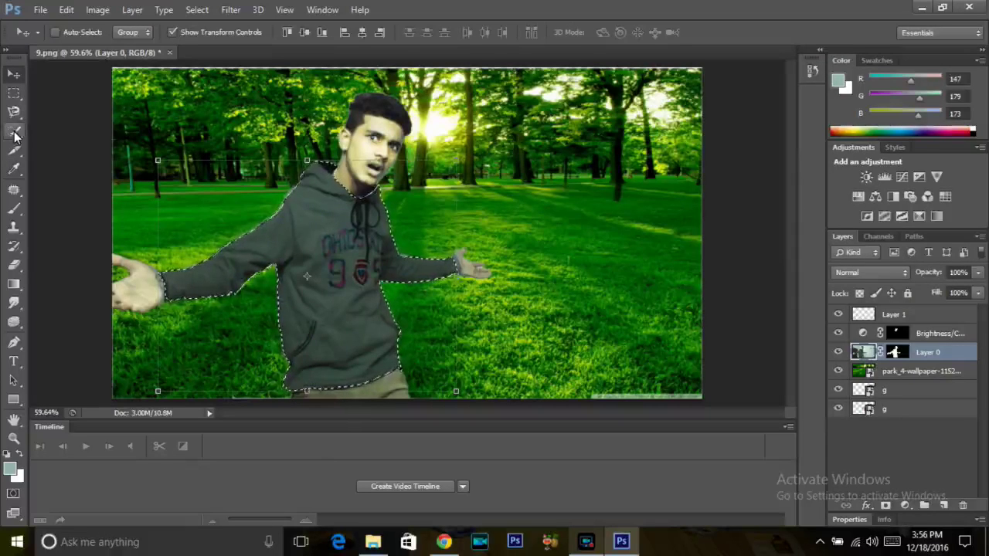
Deselect the hoodie and select the man's trousers with Quick Selection
left_click(15, 133)
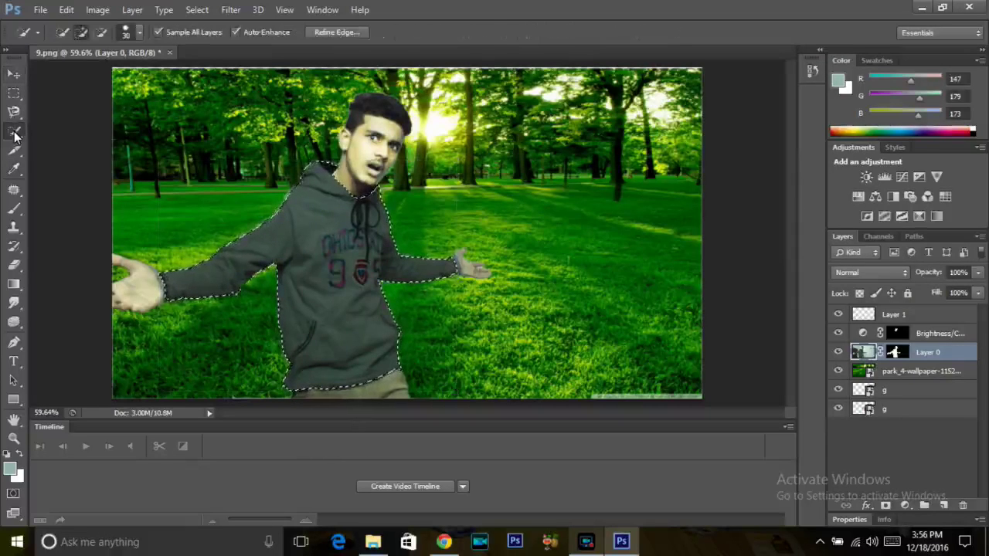
key("l")
key("ctrl+d")
left_click(14, 133)
left_click_drag(397, 390, 332, 395)
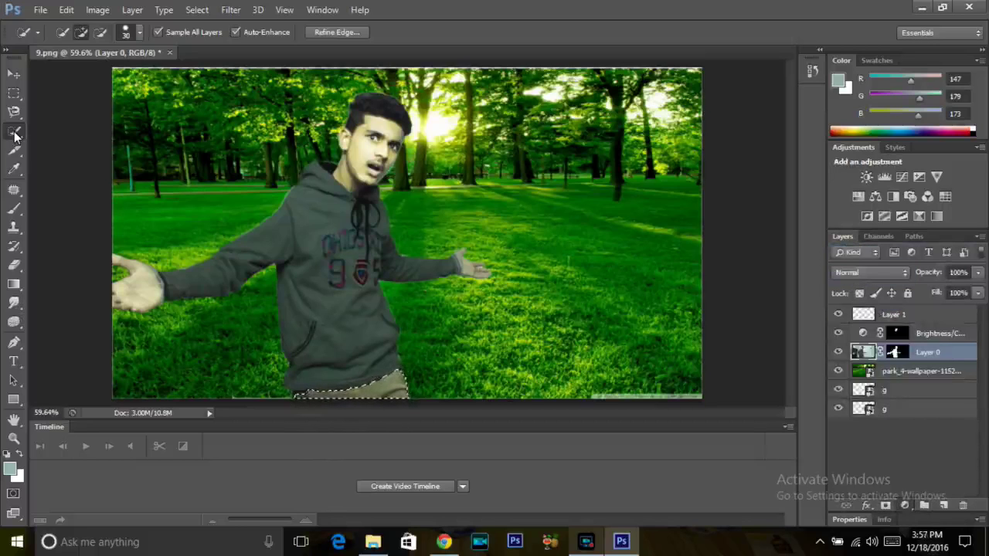
Add a Hue/Saturation adjustment layer and roughly darken the trousers to lightness about -68
left_click(905, 505)
left_click(895, 330)
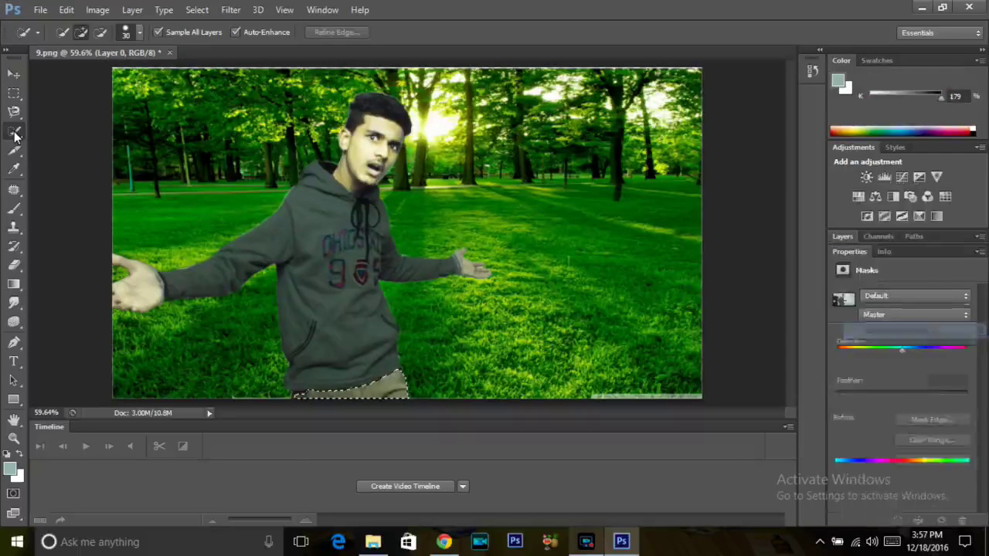
left_click_drag(901, 350, 895, 349)
left_click_drag(901, 408, 851, 408)
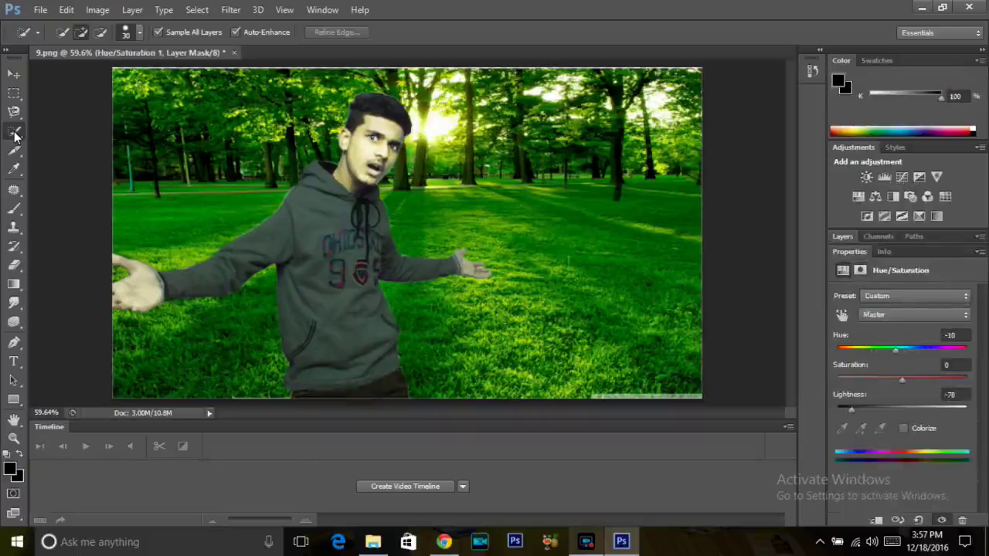
left_click_drag(852, 408, 857, 409)
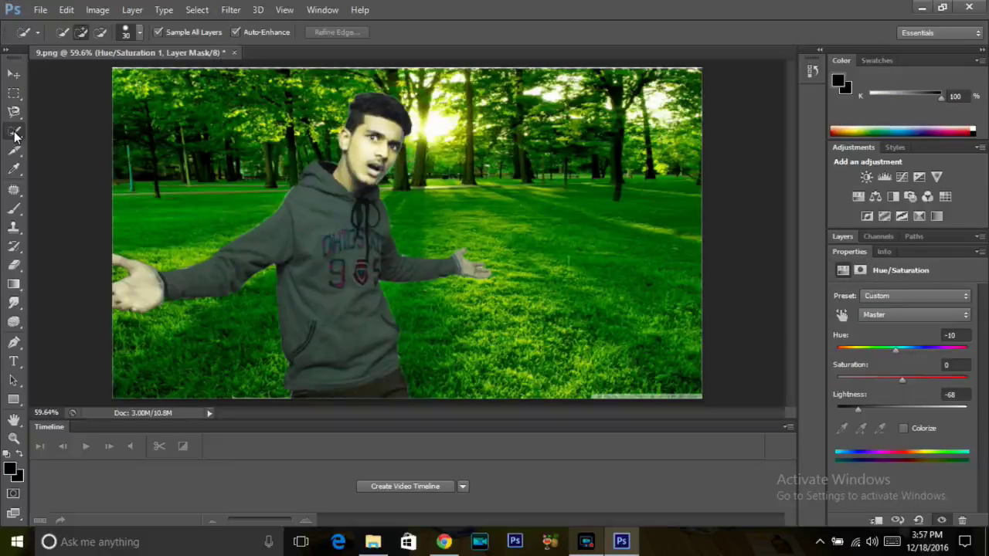
left_click_drag(901, 379, 906, 379)
Fine-tune the trousers to Hue +7, Saturation +27, Lightness -69
key("Down")
key("Down")
key("Down")
key("Up")
key("Up")
key("Up")
key("Up")
key("Up")
key("Up")
key("Up")
key("Up")
key("Up")
key("Down")
key("Down")
key("Down")
key("Down")
key("Down")
key("Down")
key("Down")
key("Down")
key("Down")
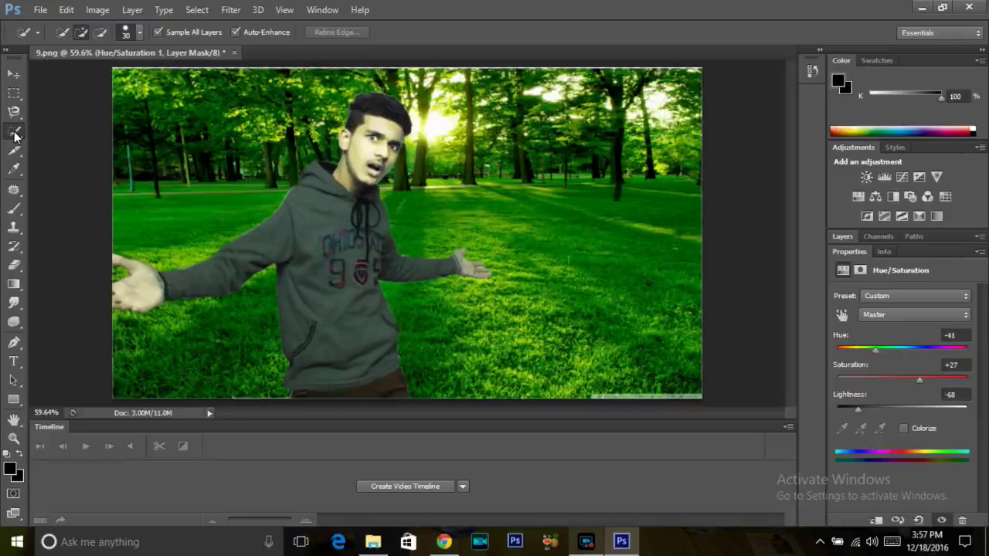
key("Up")
key("Up")
key("Up")
key("Up")
key("Up")
key("Up")
key("Up")
key("Up")
key("Up")
key("Down")
key("Down")
key("Down")
key("Down")
key("Down")
key("Down")
key("Up")
key("Up")
key("Up")
key("Up")
key("Up")
key("Up")
key("Up")
key("Up")
key("Up")
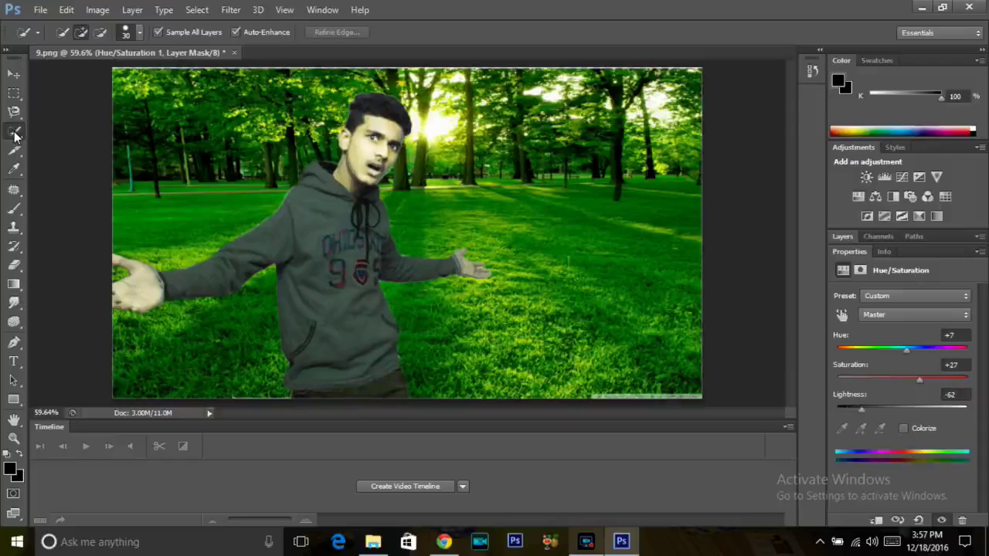
key("Down")
key("Down")
key("Down")
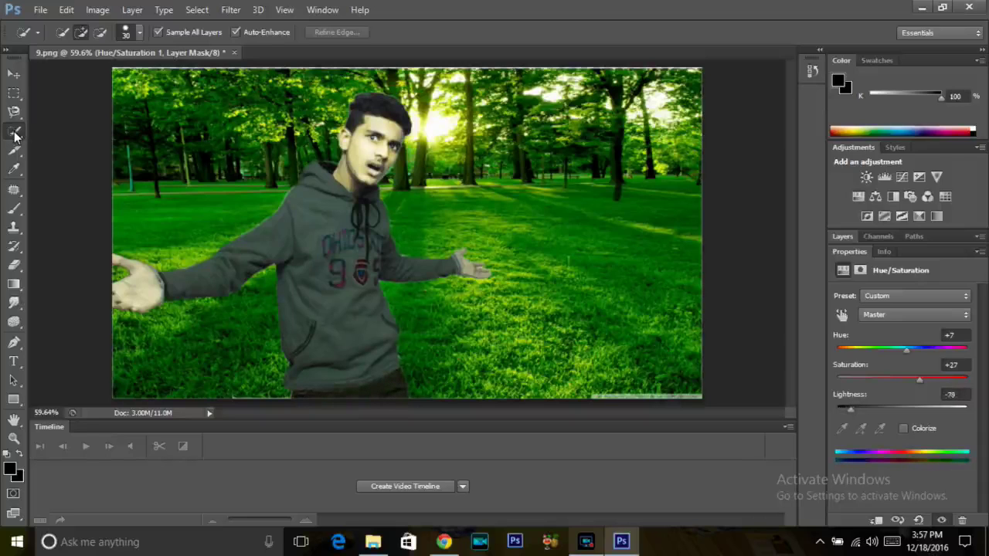
key("Up")
key("Up")
key("Up")
key("Down")
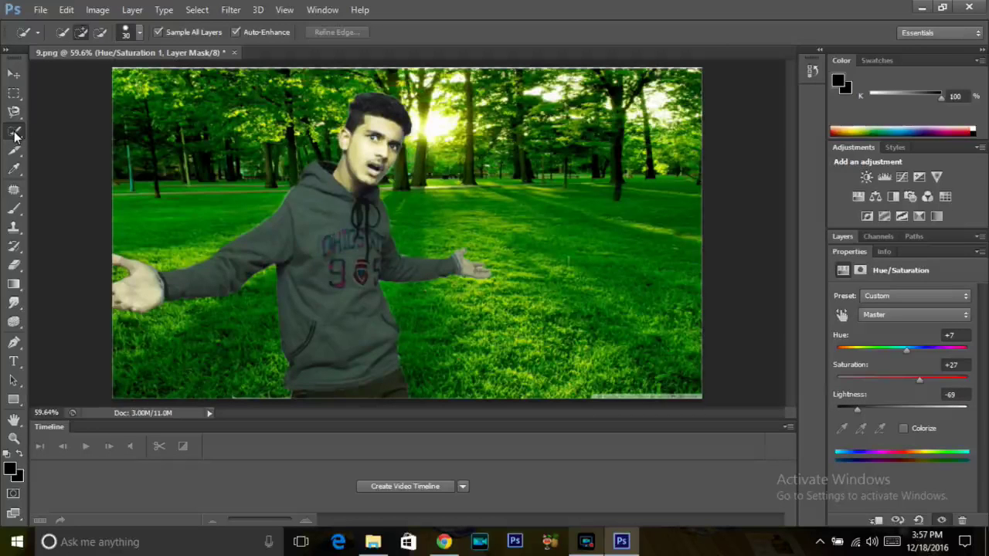
key("alt+f")
key("Down")
key("Down")
key("Down")
Save the composite as JPEG 'how to chane ba' on drive D: at Quality 12 Maximum
key("Down")
key("Down")
key("Down")
key("Up")
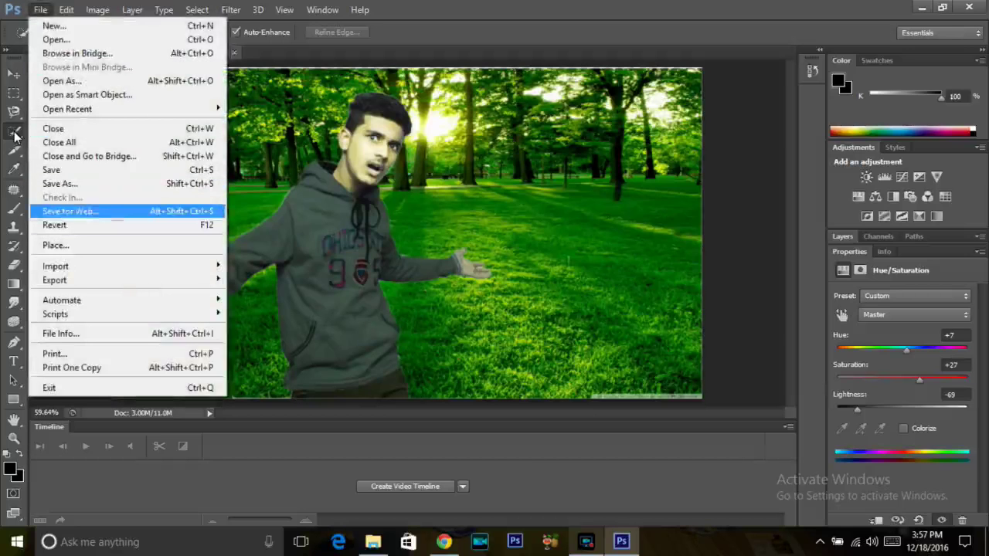
key("Down")
key("Up")
key("Up")
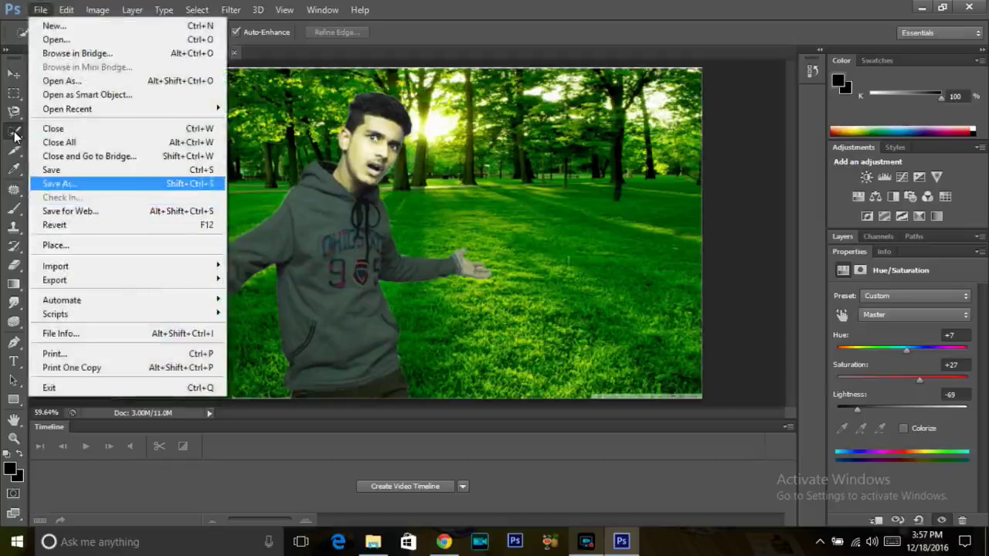
key("Return")
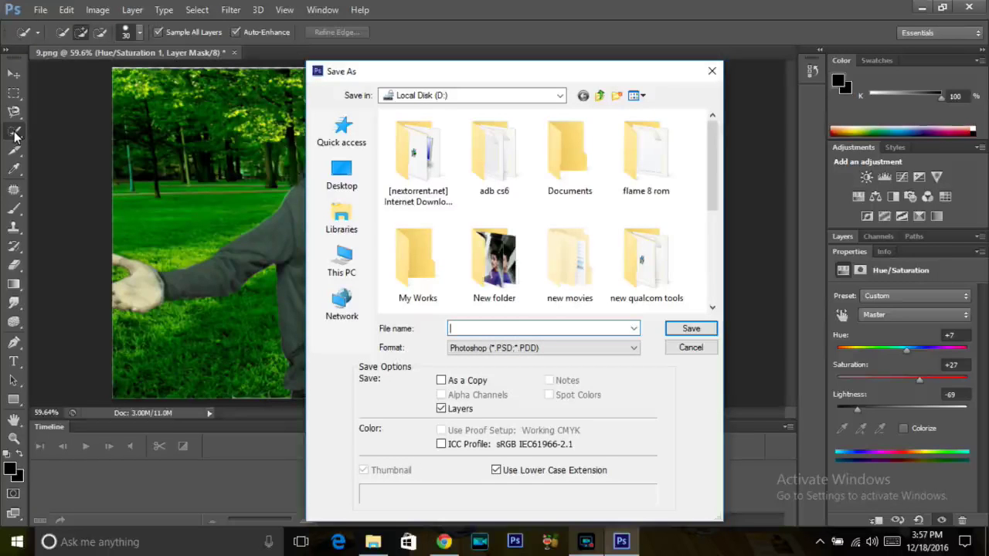
type("how to chane ")
type("ba")
left_click(540, 347)
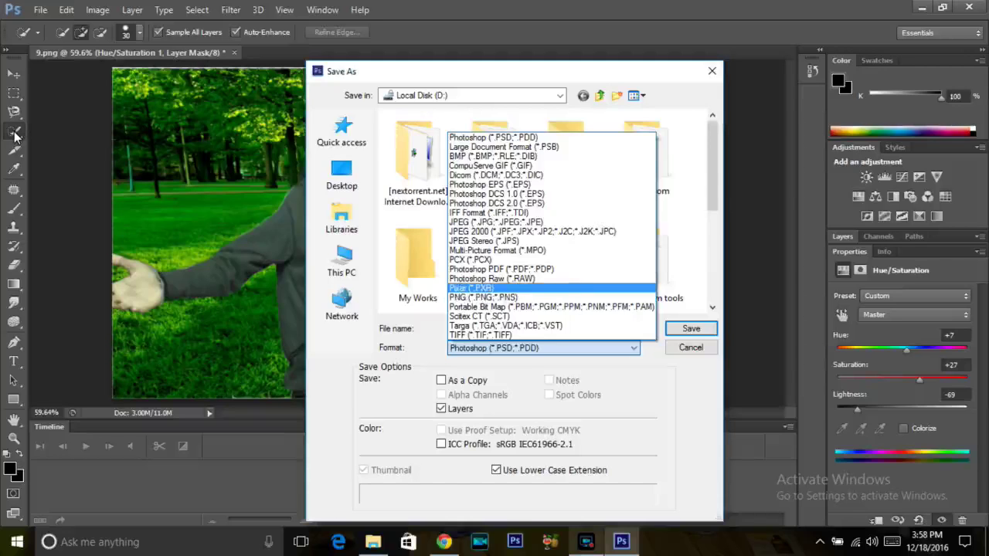
key("Return")
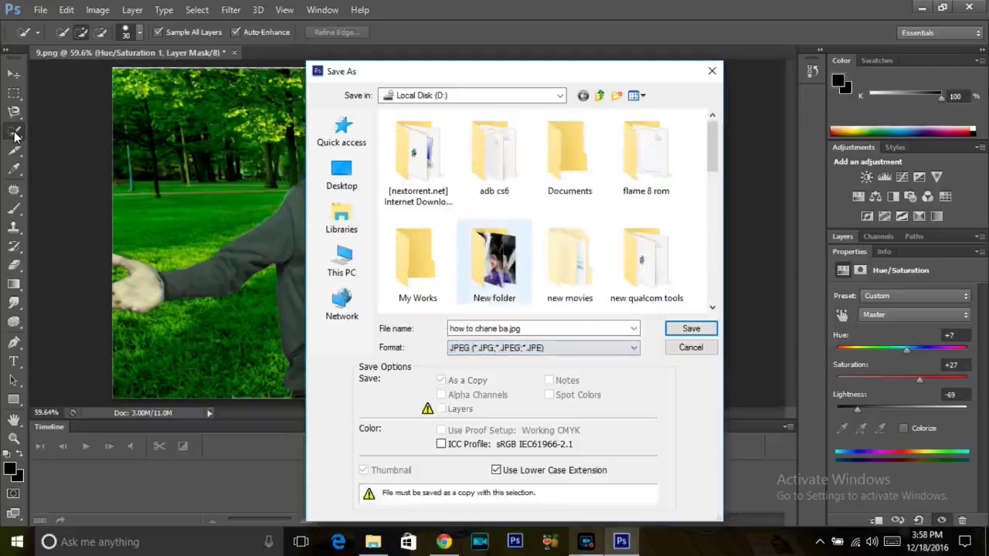
key("Return")
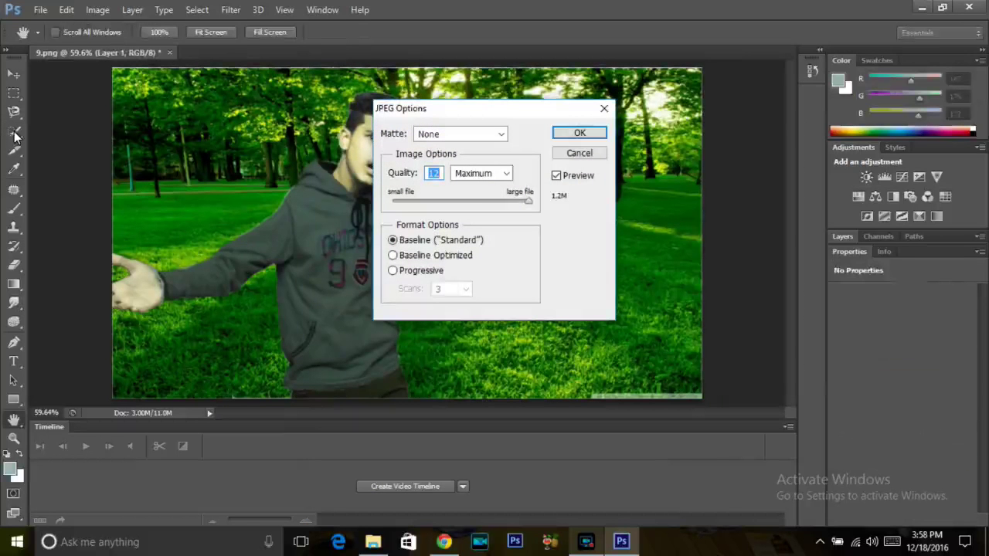
key("Return")
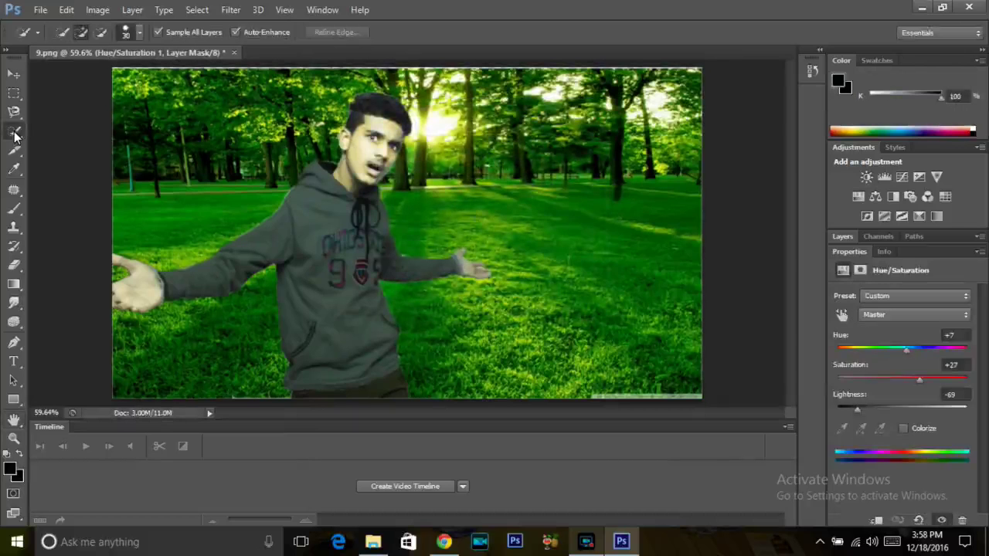
key("ctrl+q")
Quit Photoshop without saving 9.png and maximise File Explorer
key("Tab")
key("Return")
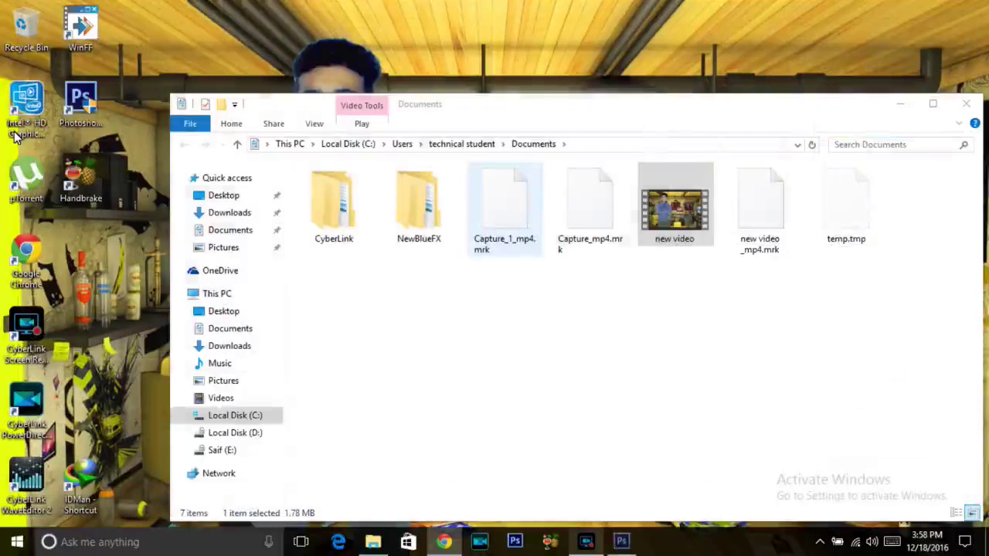
double_click(664, 113)
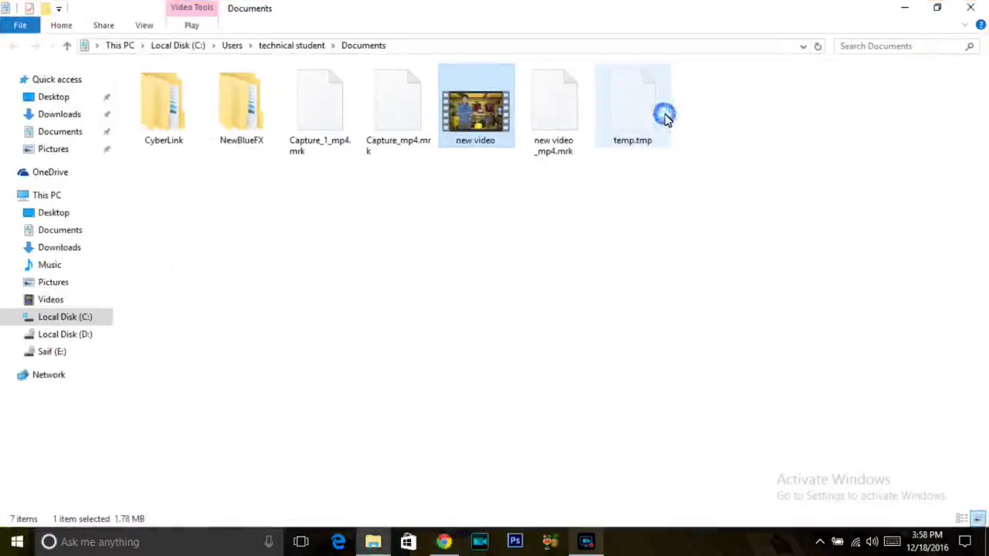
left_click(585, 540)
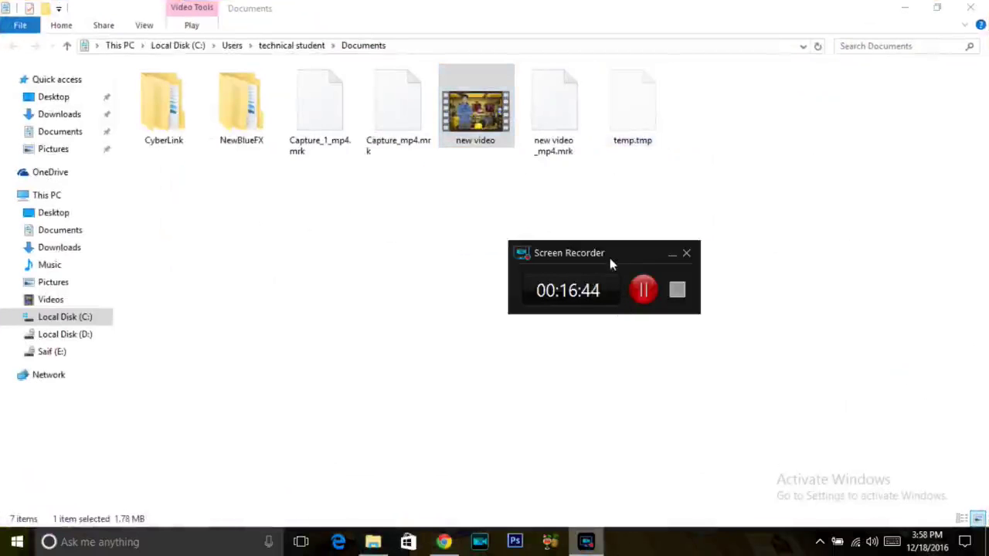
left_click(493, 145)
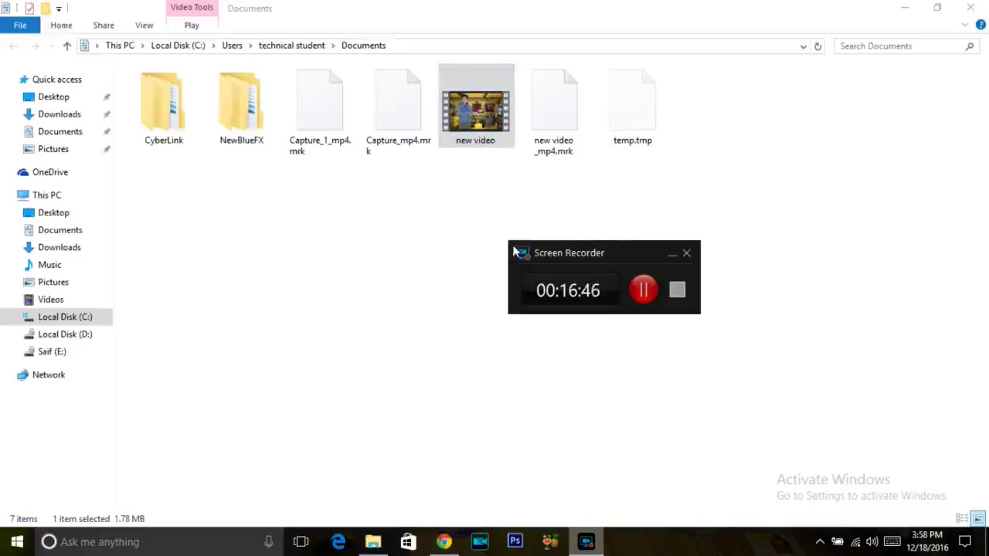
Browse Local Disk (D:) and pick out the saved 'how to chane ba' image
left_click(65, 333)
left_click(408, 239)
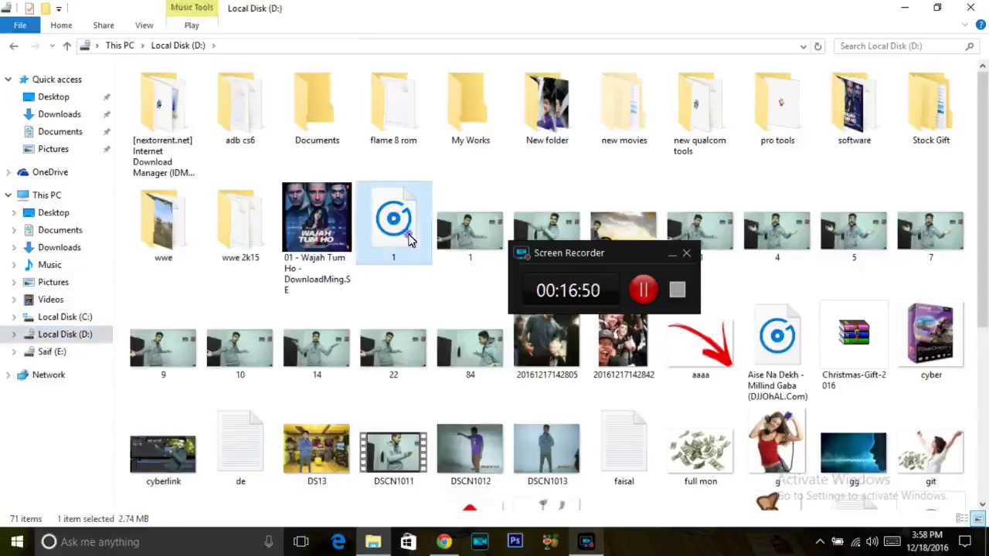
left_click(669, 263)
scroll(670, 263, "down", 3)
left_click(578, 376)
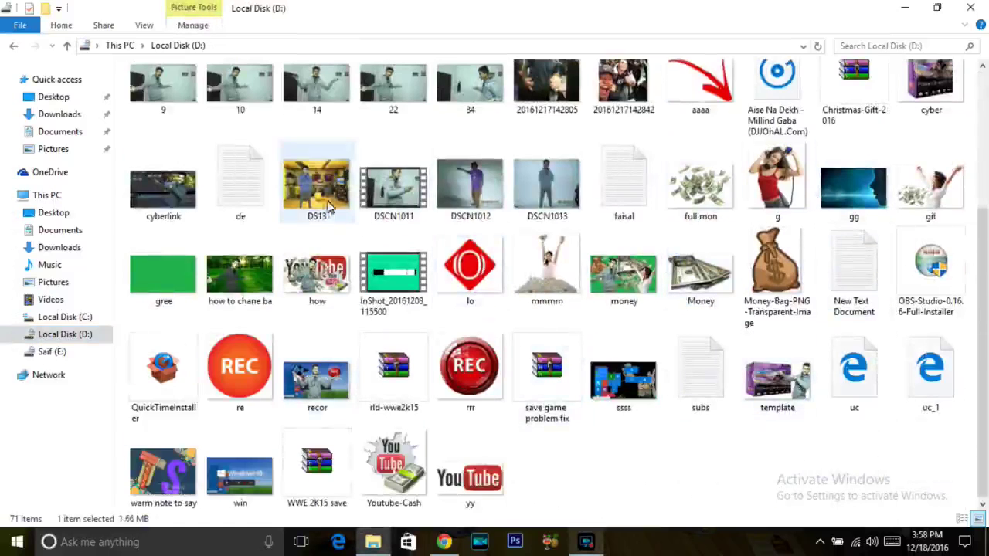
left_click(226, 275)
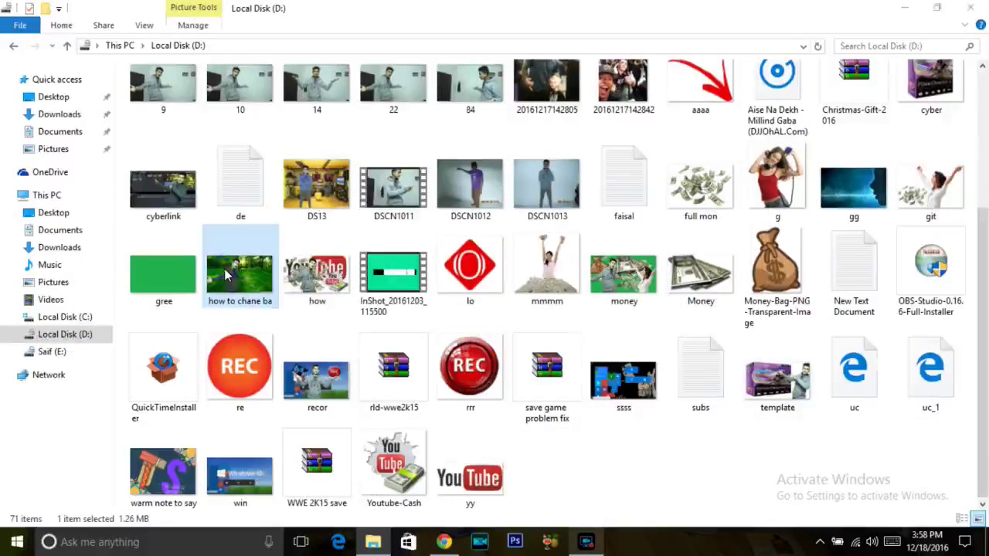
double_click(226, 275)
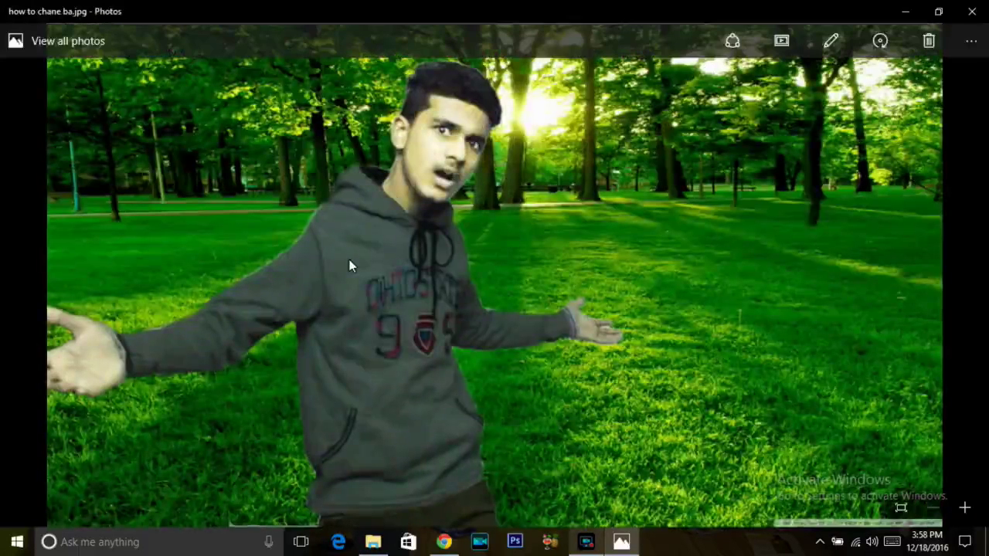
scroll(349, 265, "up", 2)
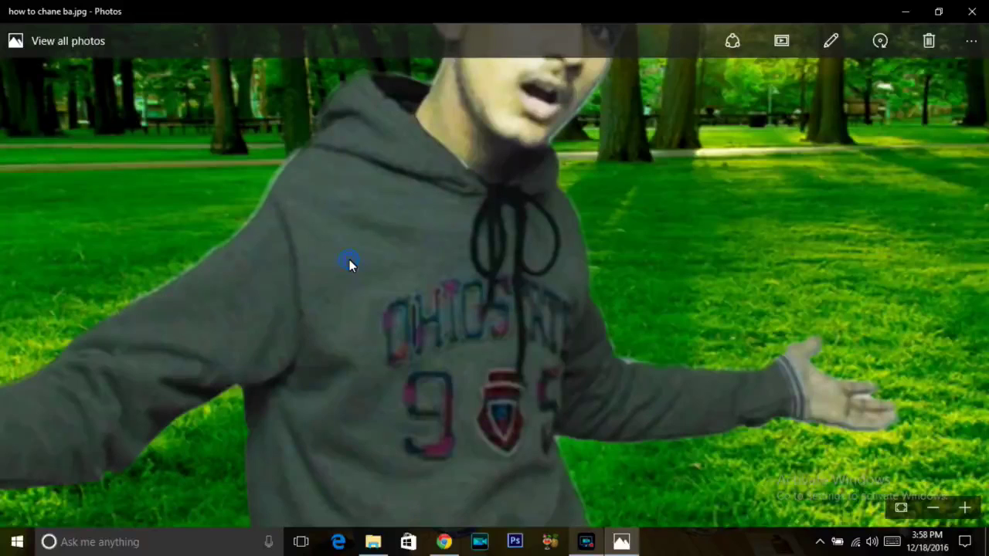
scroll(349, 265, "down", 2)
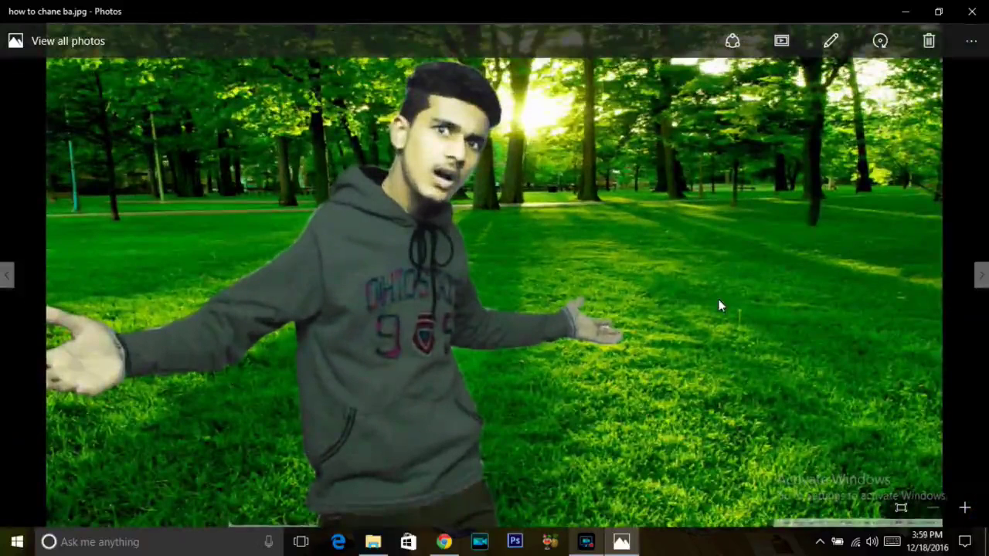
left_click(971, 11)
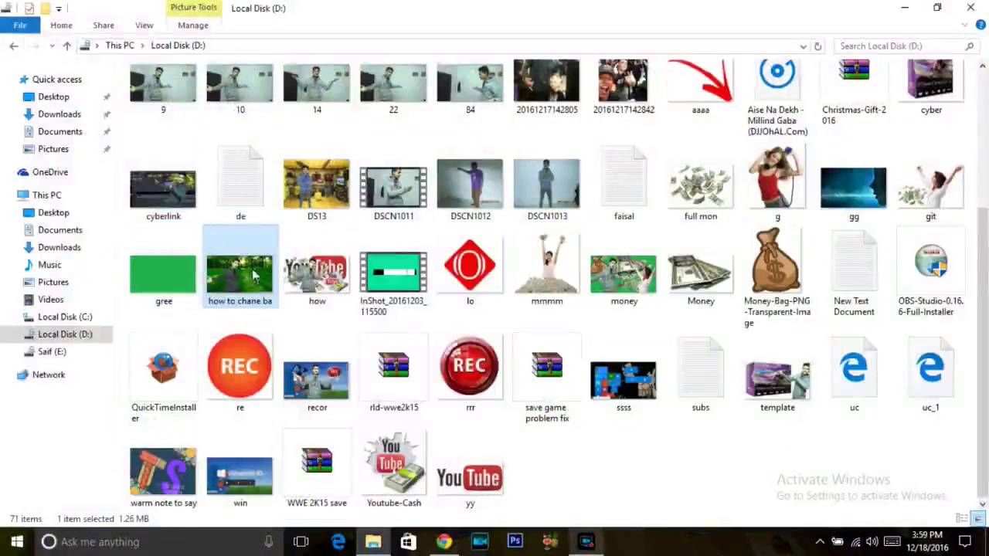
left_click(243, 104)
double_click(242, 105)
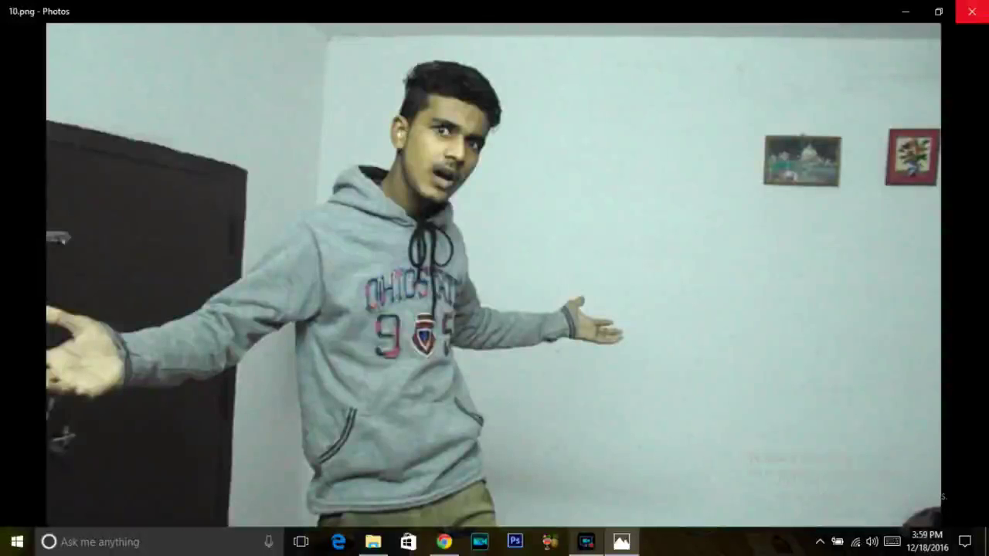
left_click(970, 11)
left_click(241, 304)
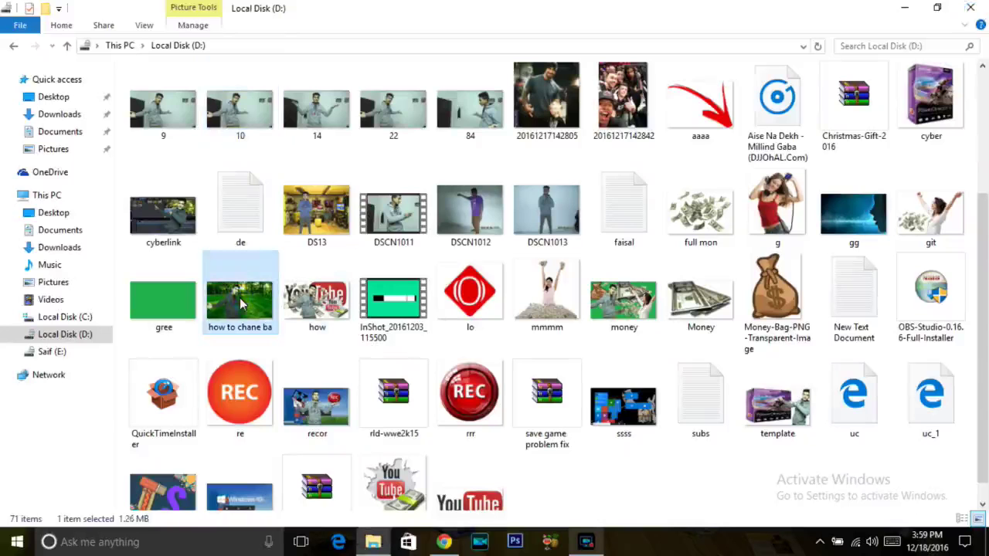
double_click(241, 304)
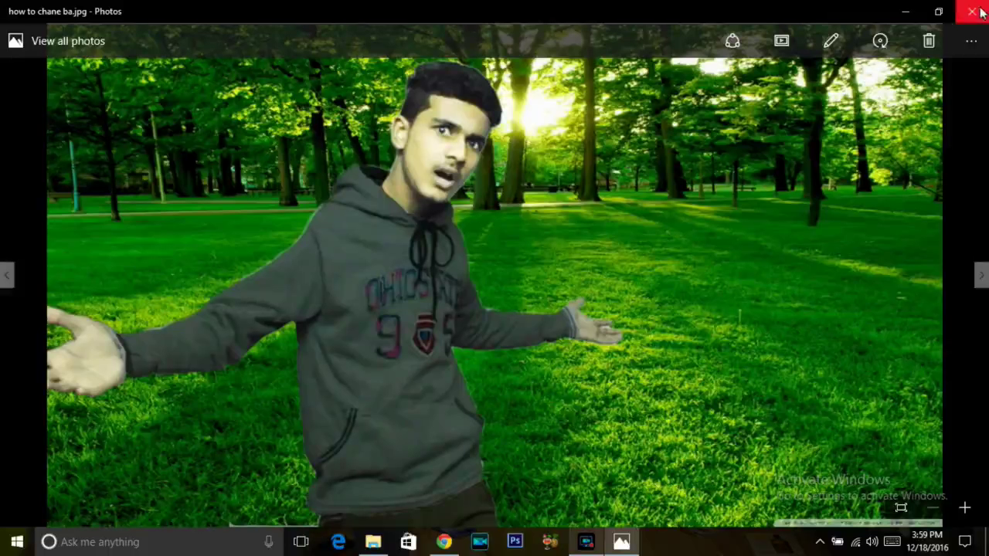
left_click(970, 11)
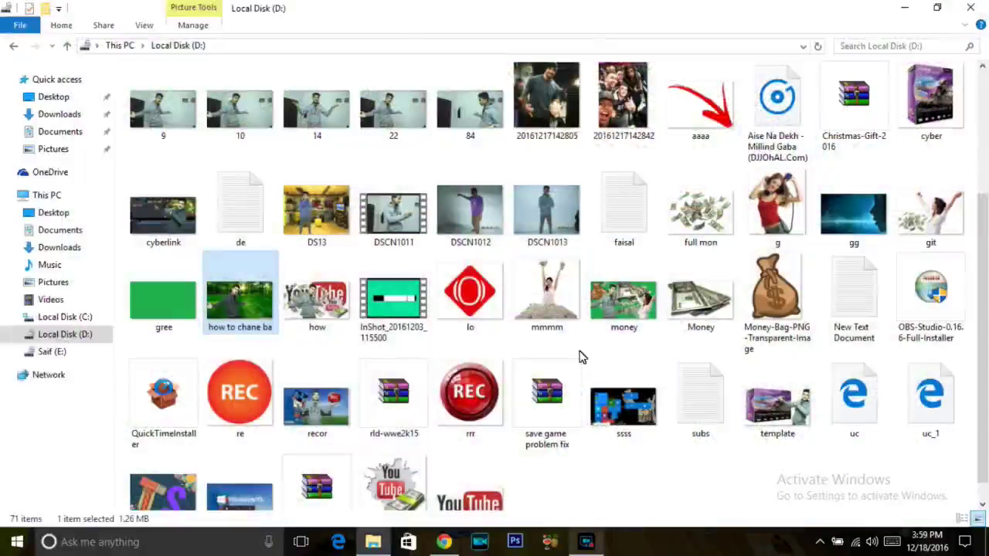
left_click_drag(587, 474, 589, 361)
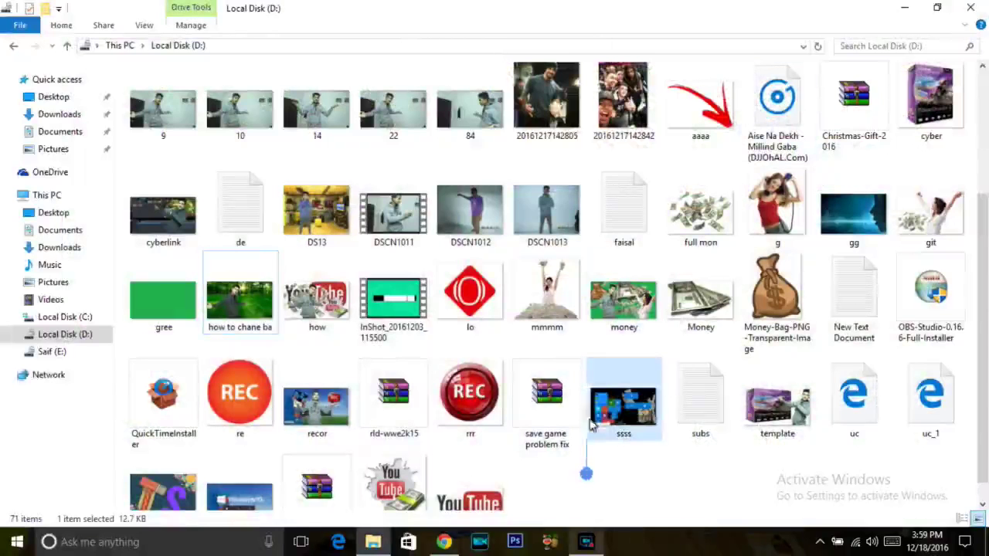
Close File Explorer to leave the Windows desktop and bring back the Screen Recorder
left_click(971, 8)
left_click_drag(190, 20, 377, 56)
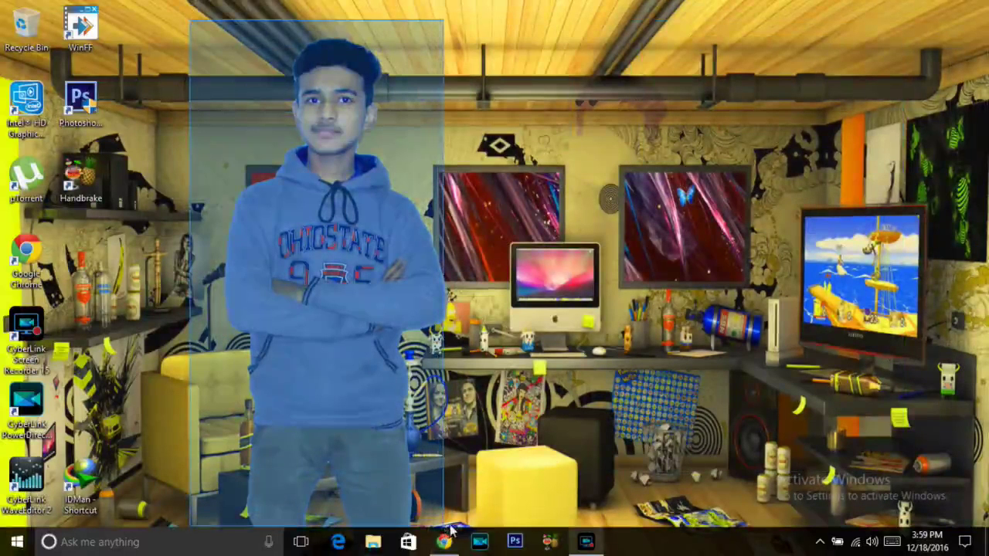
mouse_move(377, 56)
left_mouse_down()
mouse_move(471, 539)
mouse_move(482, 533)
left_mouse_up()
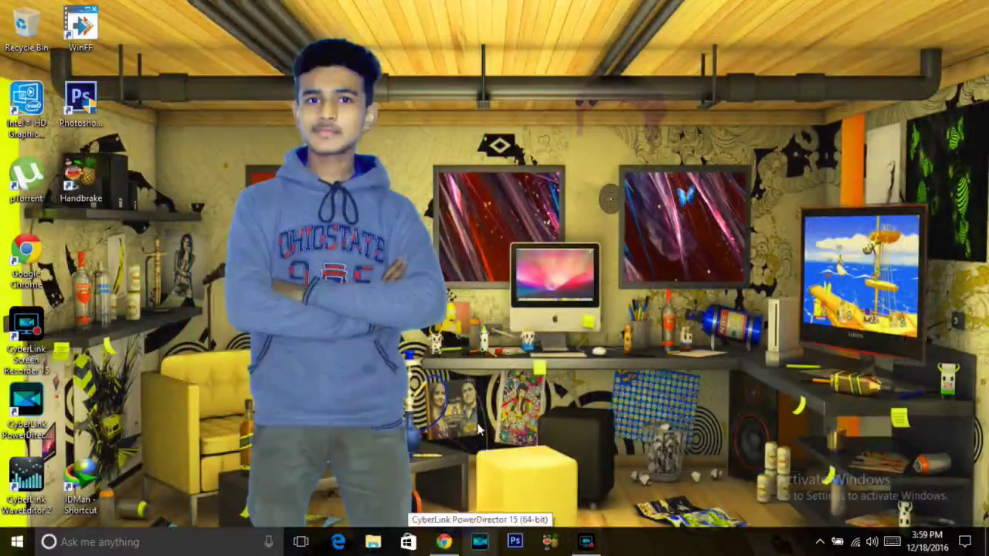
left_click(585, 541)
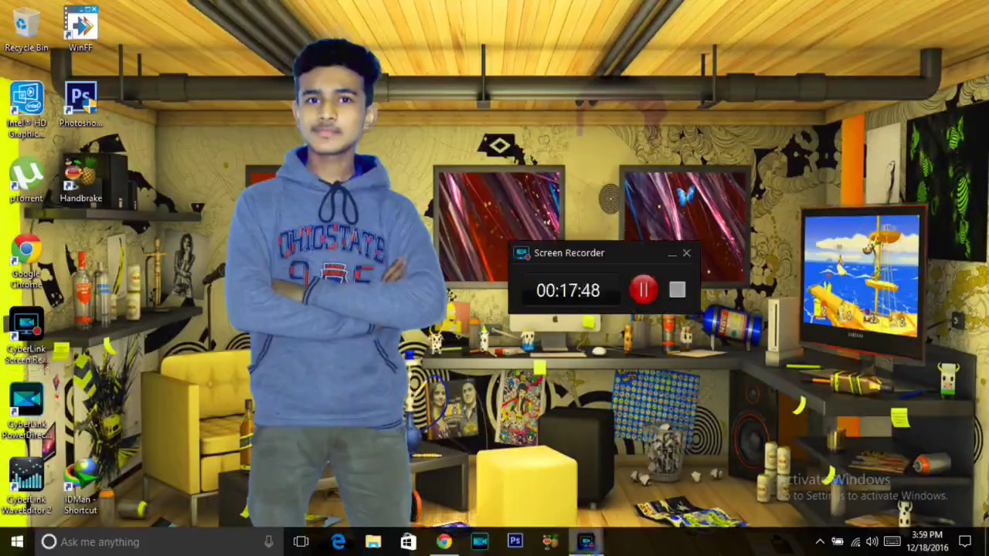